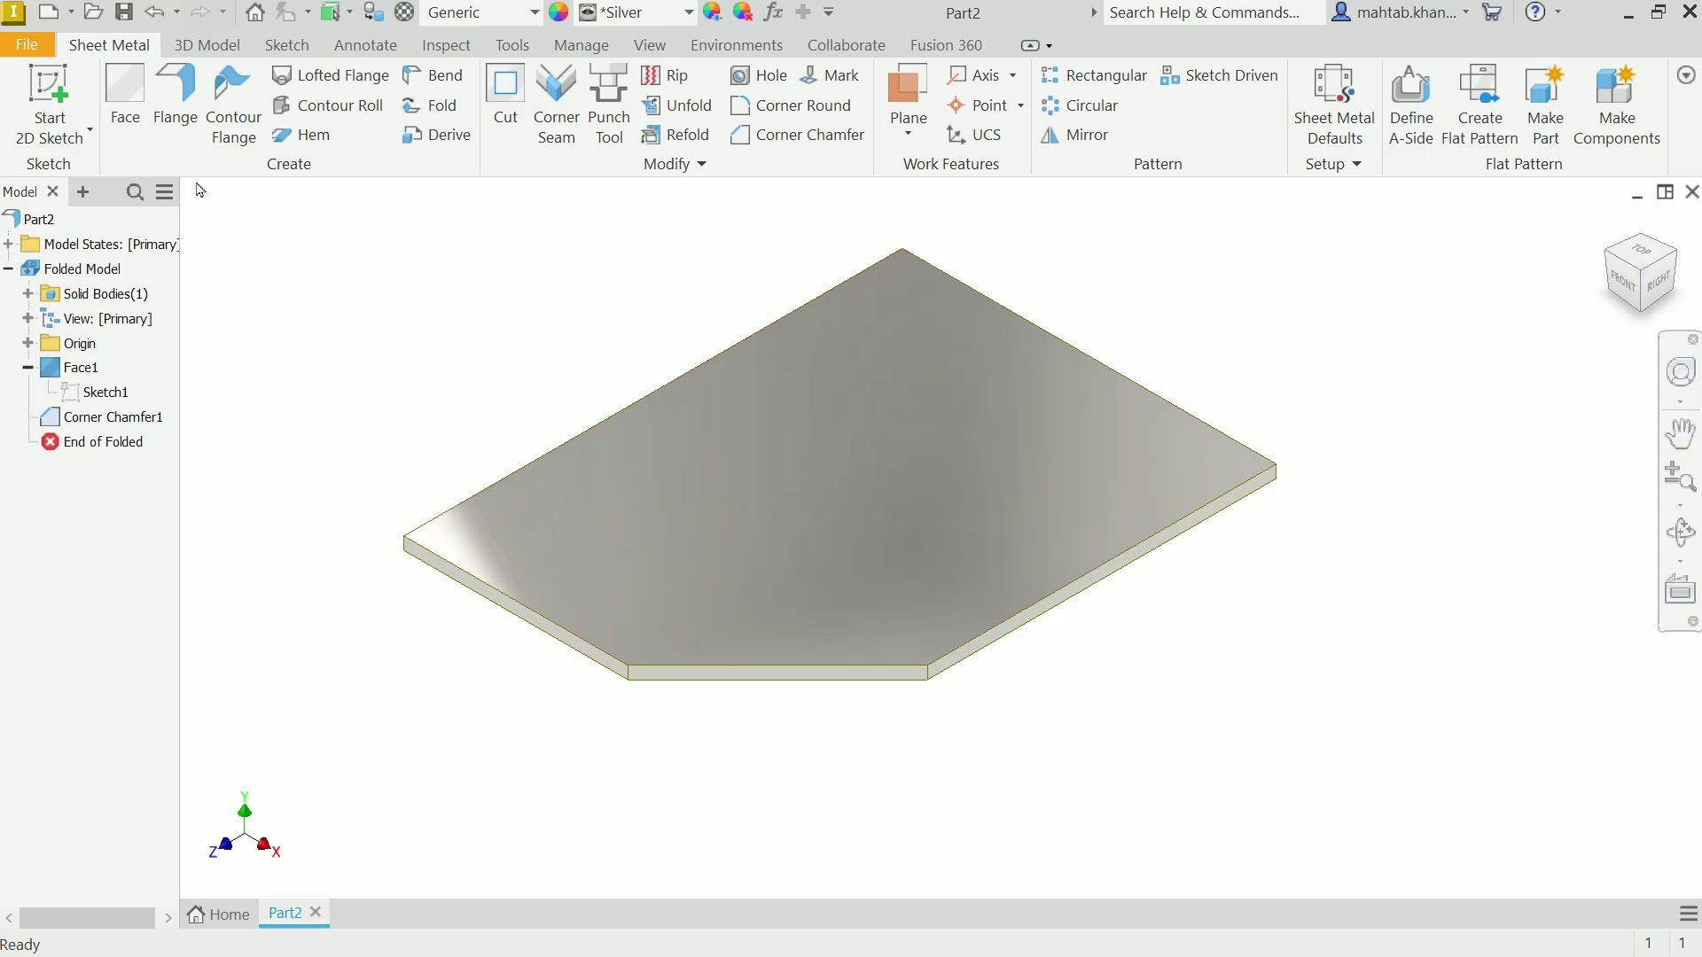
Step: Start a flange on the plate's front edge and set its height to 6 mm
{"action": "left_click", "coordinate": [176, 124]}
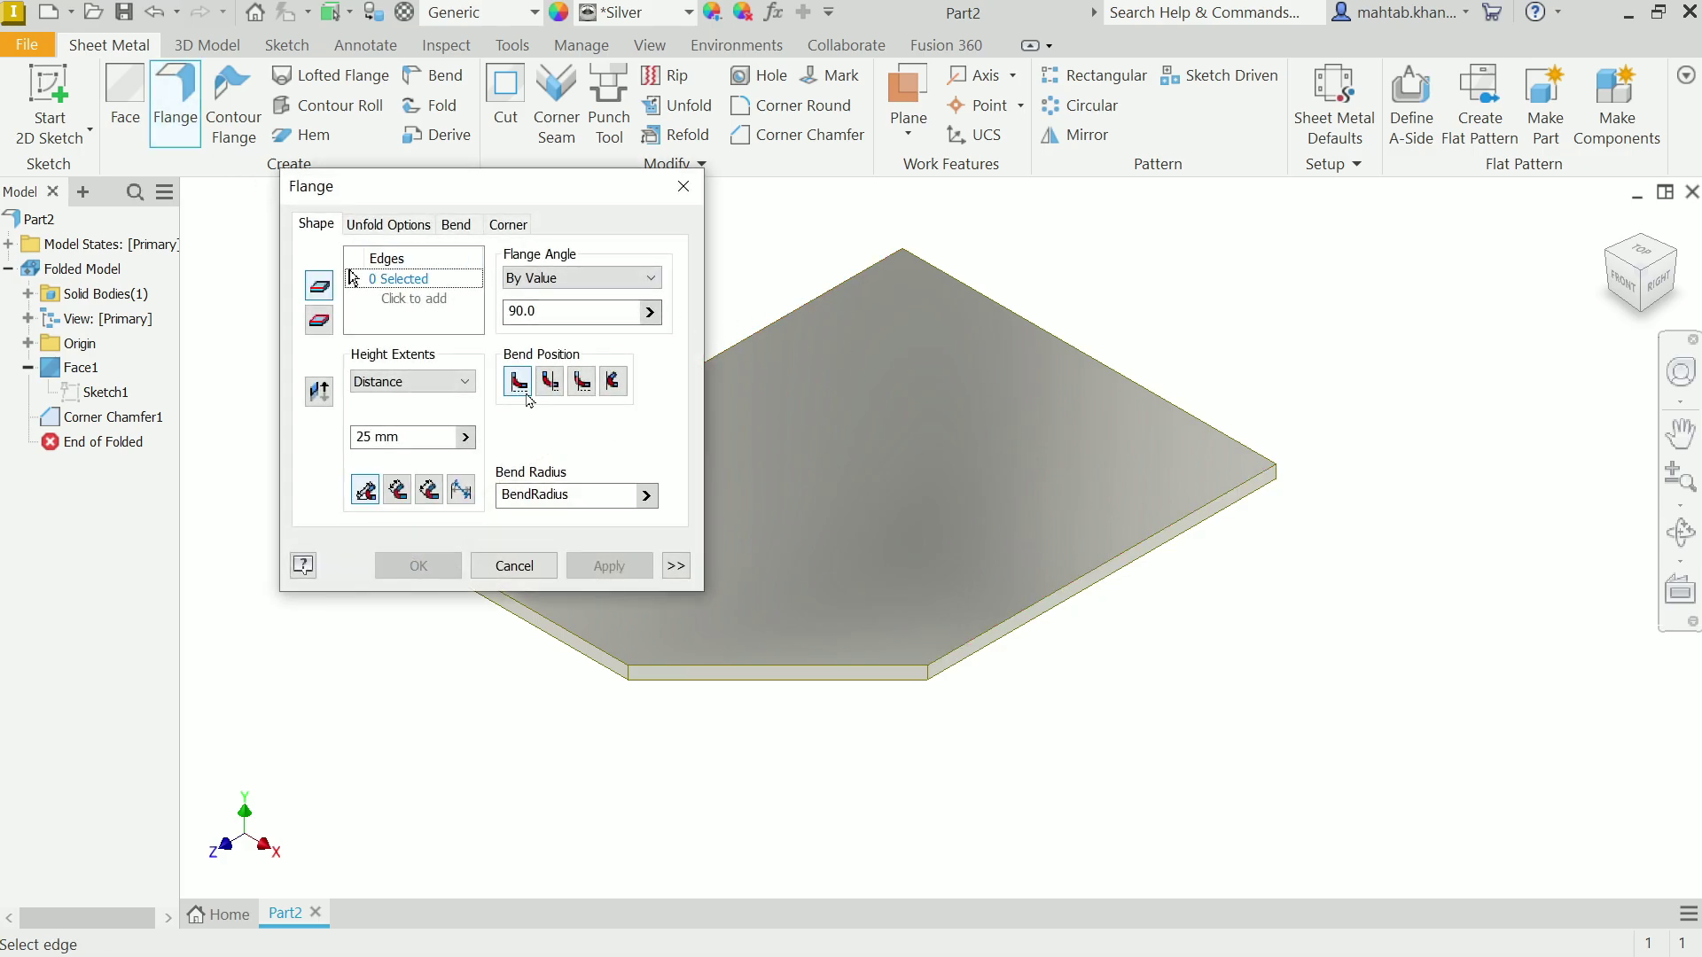
{"action": "left_click", "coordinate": [1105, 577]}
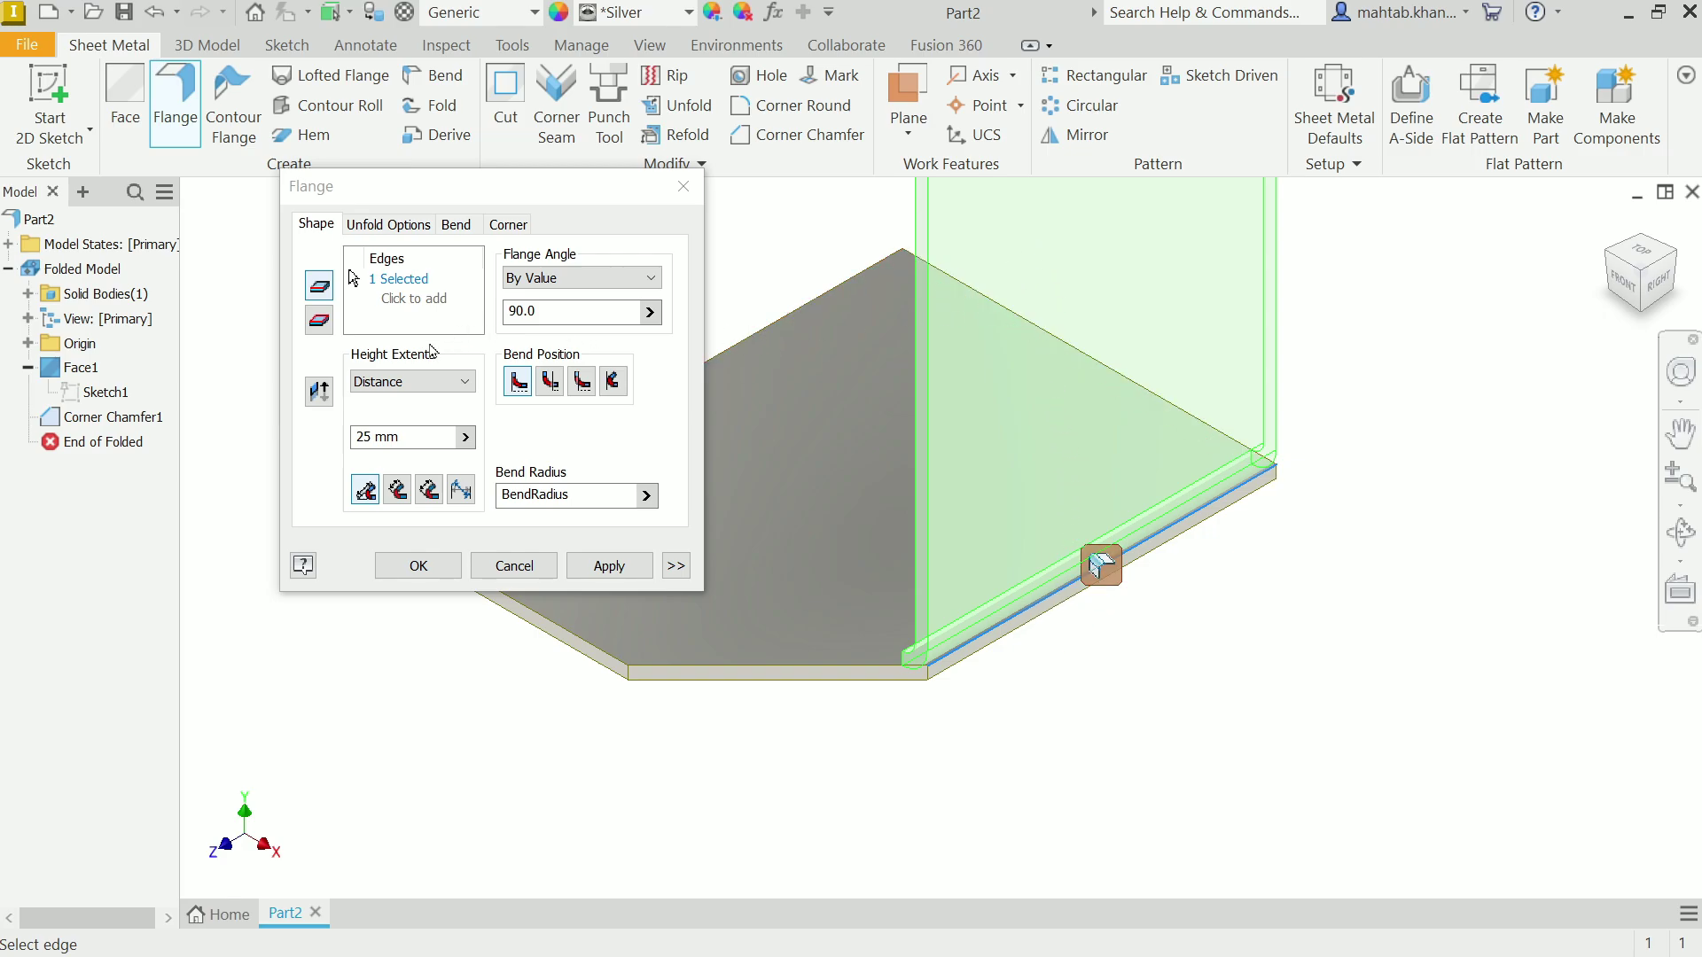
{"action": "left_click", "coordinate": [411, 383]}
{"action": "left_click", "coordinate": [409, 400]}
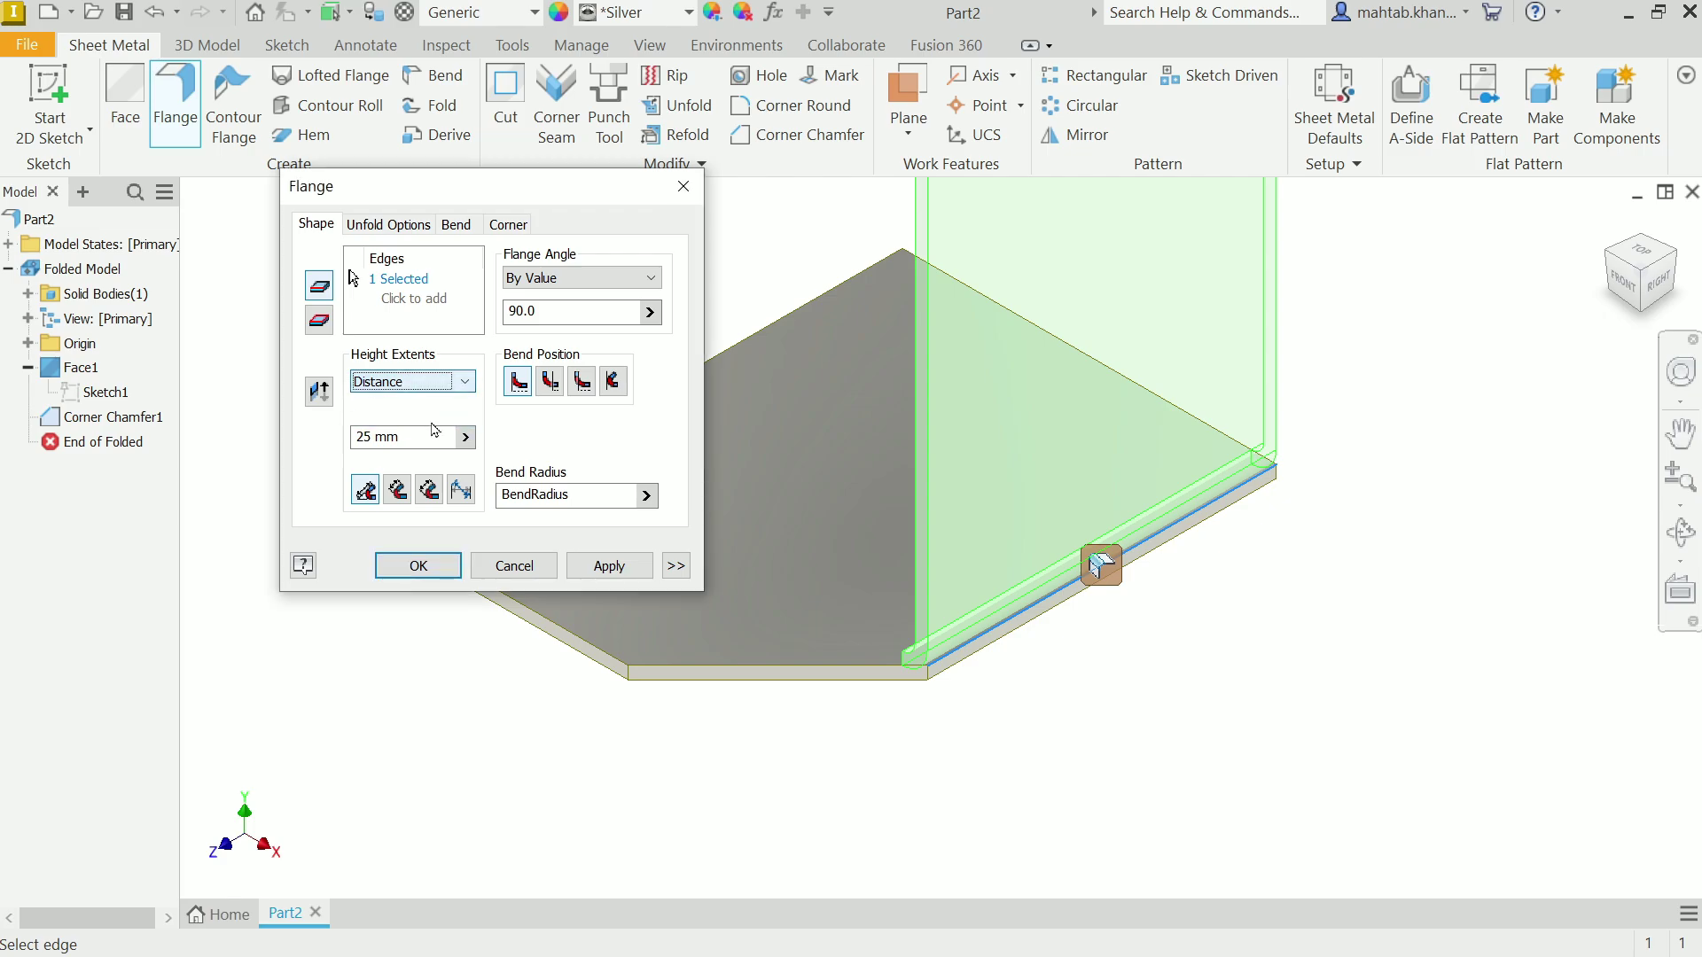
{"action": "left_click_drag", "start_coordinate": [407, 436], "coordinate": [331, 435]}
{"action": "type", "text": "10"}
{"action": "type", "text": "6"}
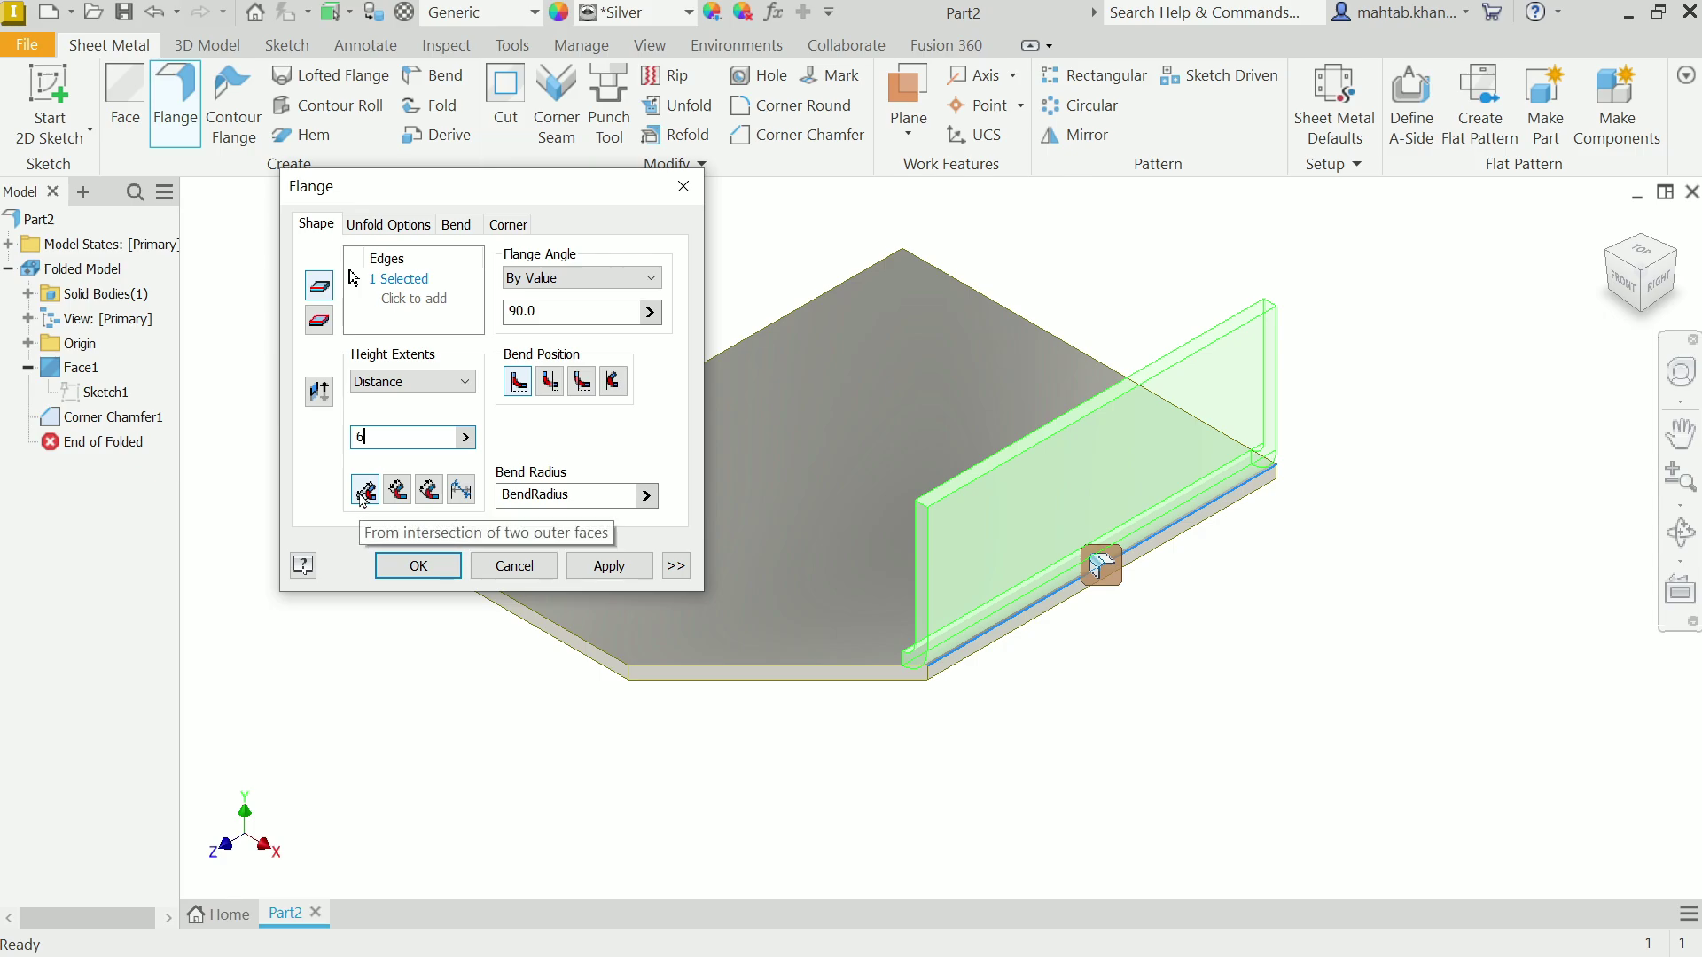
Step: Limit the flange to a 10 mm width, offset 0 from the plate's front corner
{"action": "left_click", "coordinate": [676, 567]}
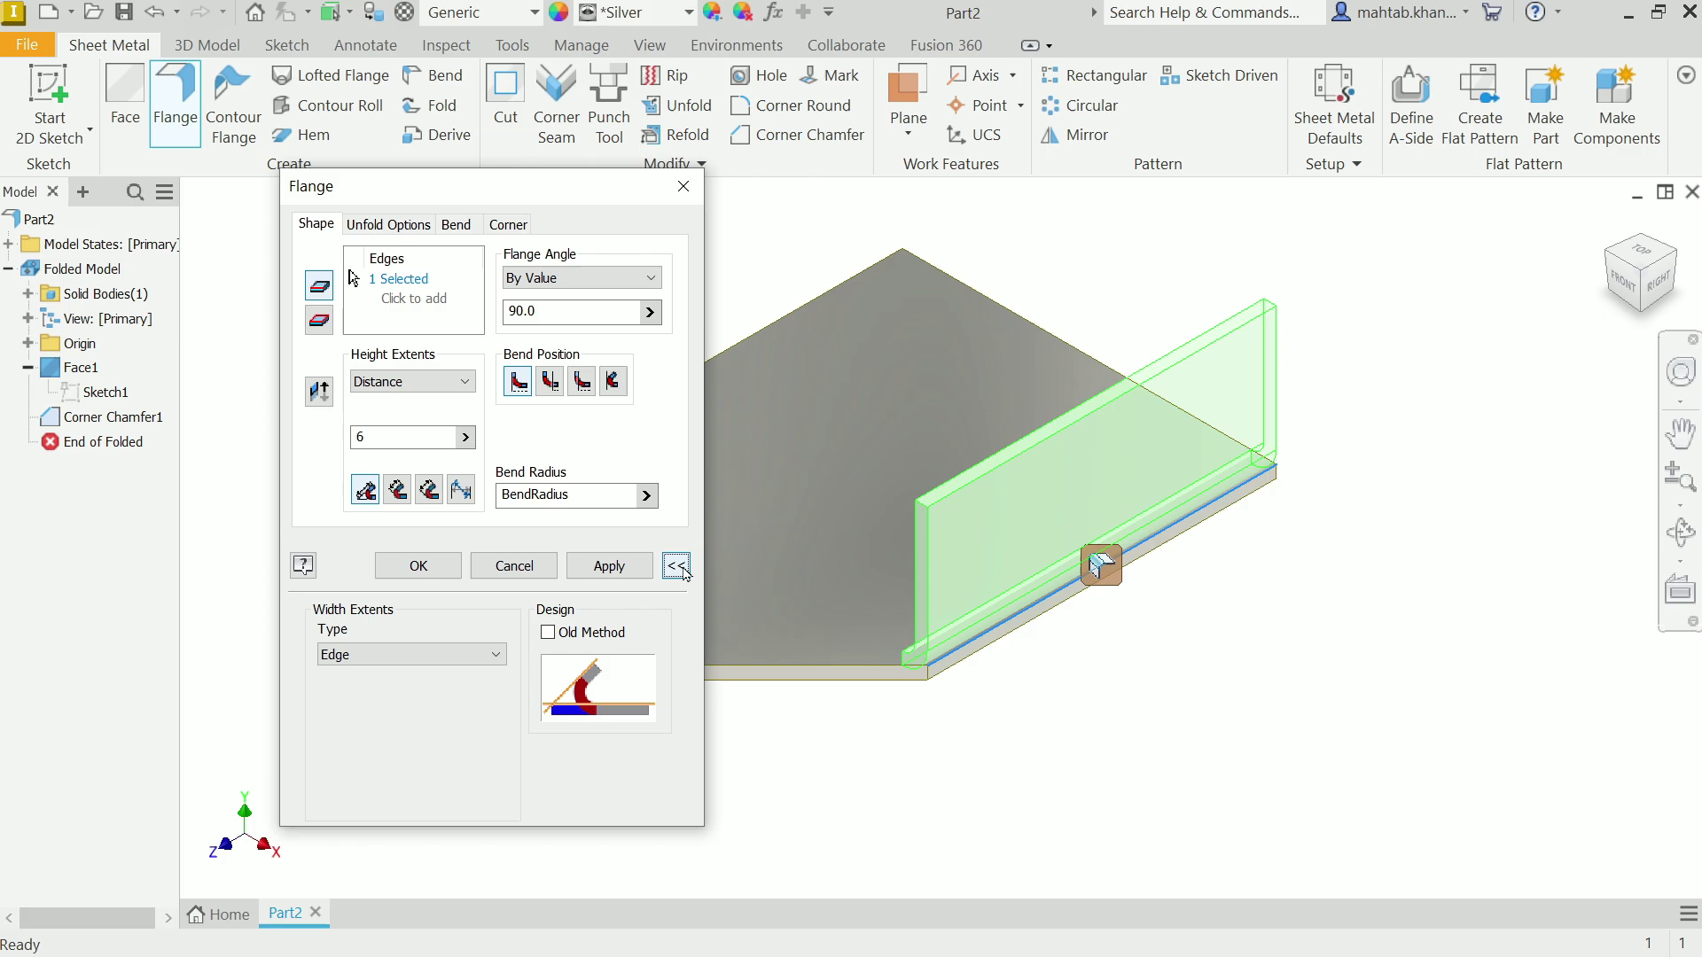
{"action": "left_click", "coordinate": [342, 655]}
{"action": "left_click", "coordinate": [337, 692]}
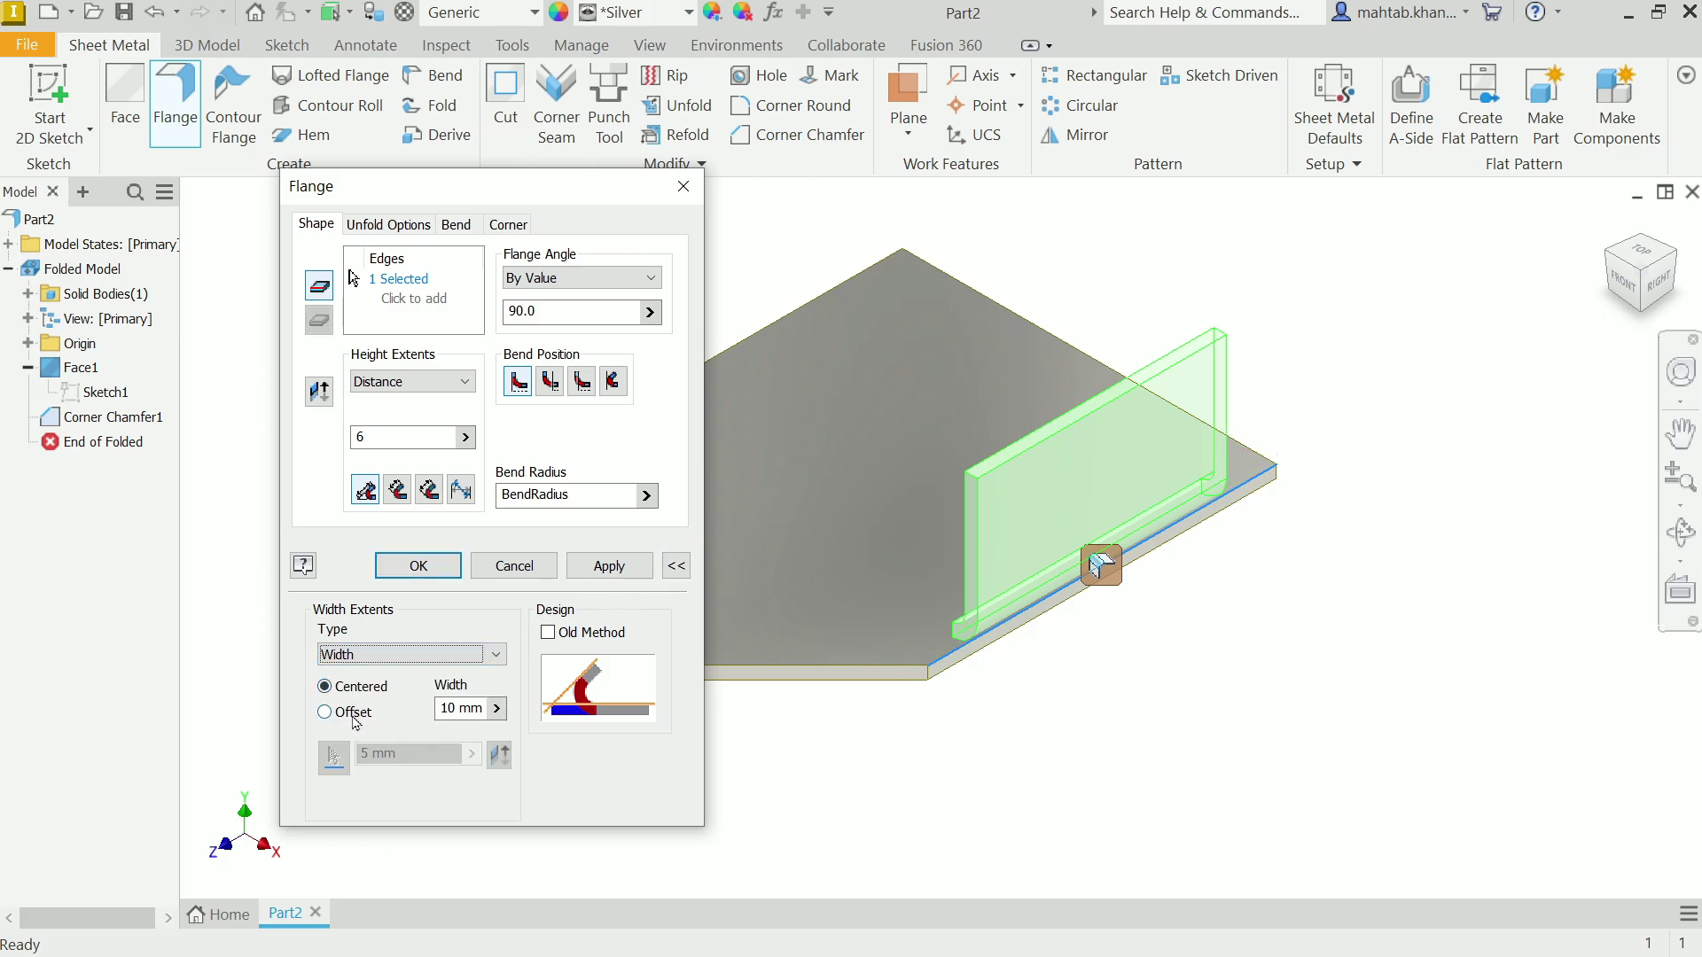
{"action": "left_click", "coordinate": [350, 714]}
{"action": "left_click", "coordinate": [335, 755]}
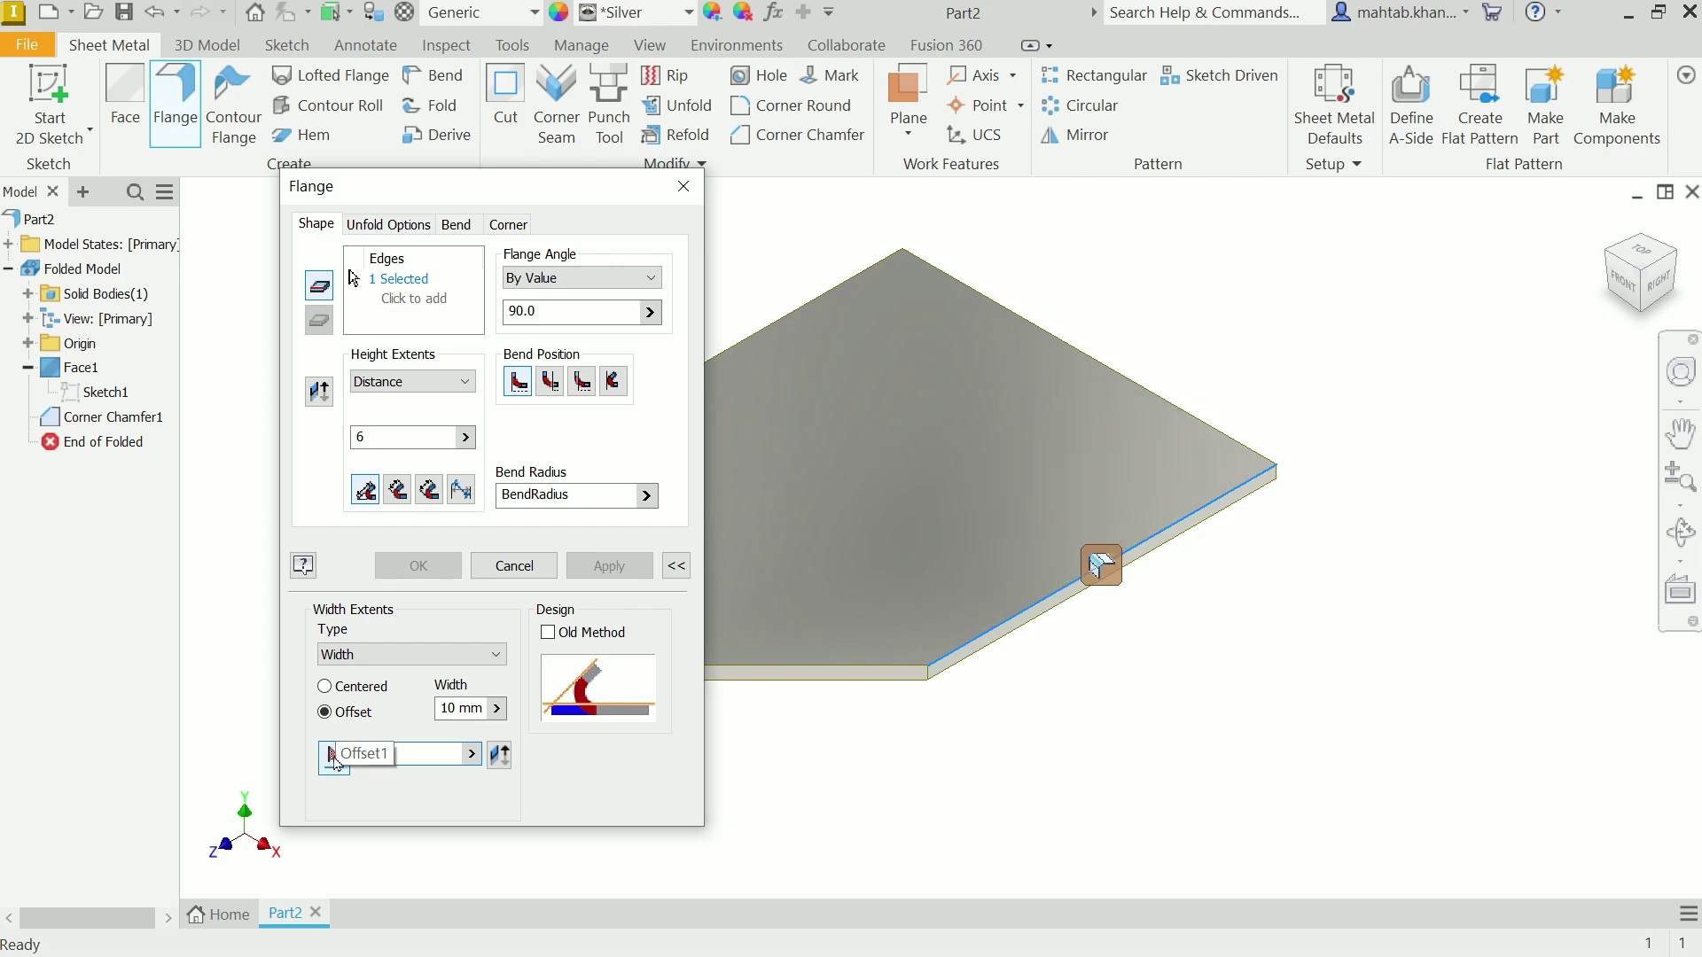
{"action": "left_click", "coordinate": [928, 670]}
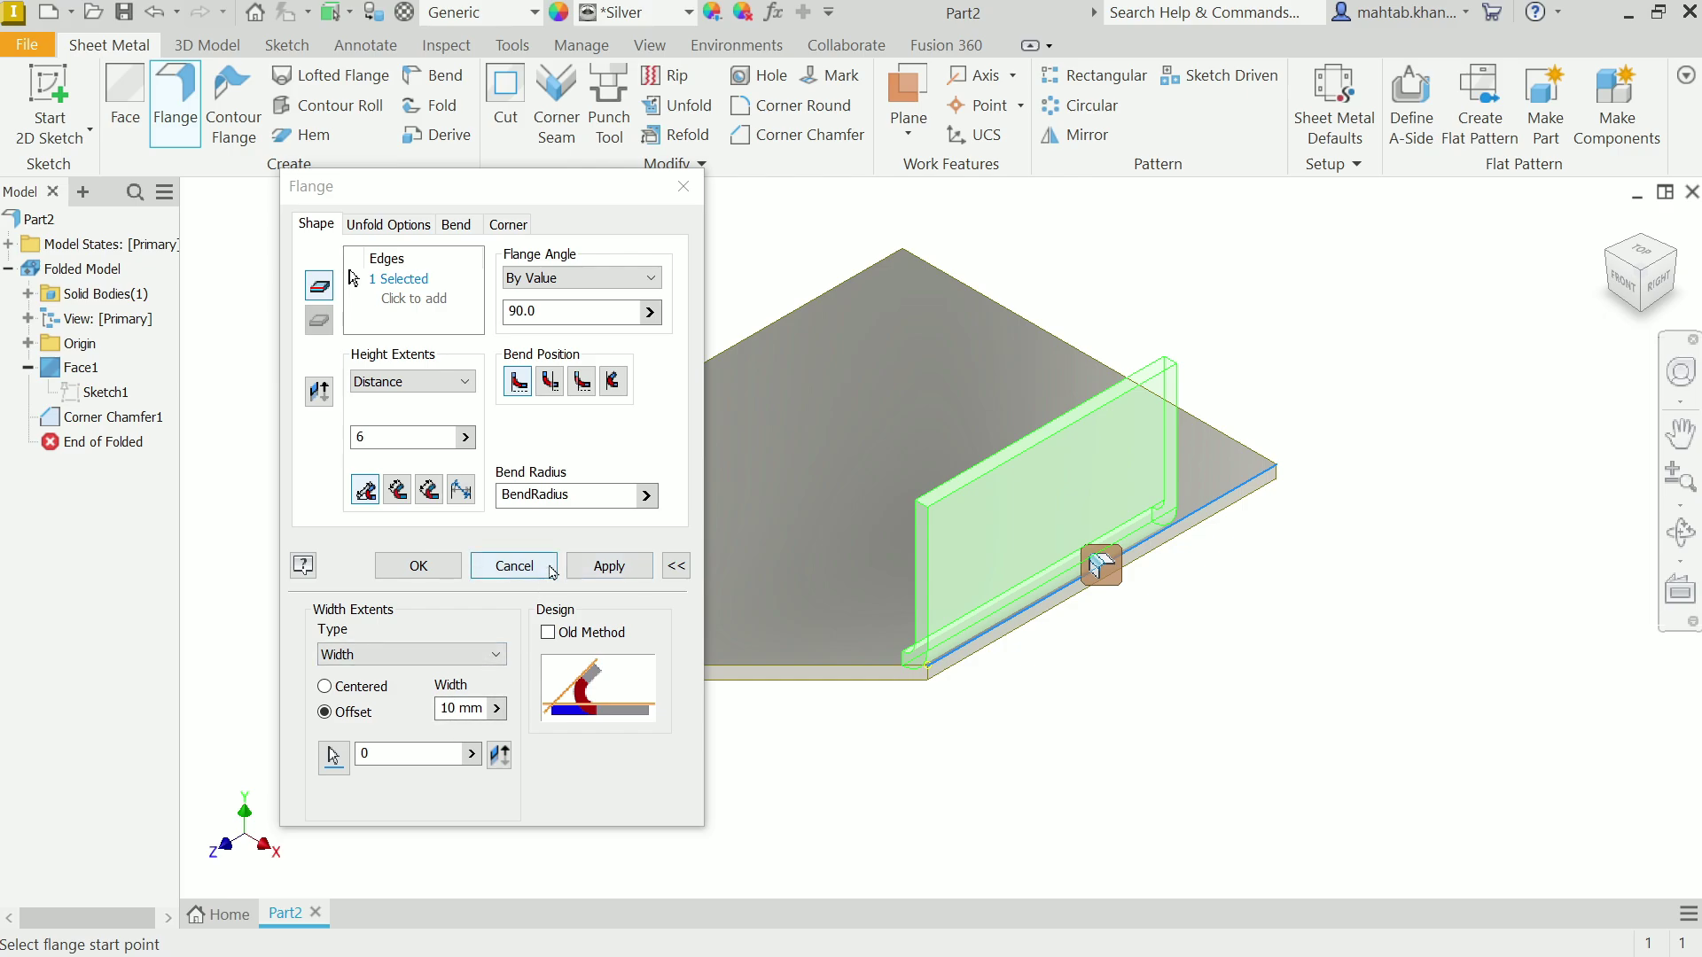
Step: Keep the bend transition at Default (None) and create Flange1
{"action": "left_click", "coordinate": [455, 227]}
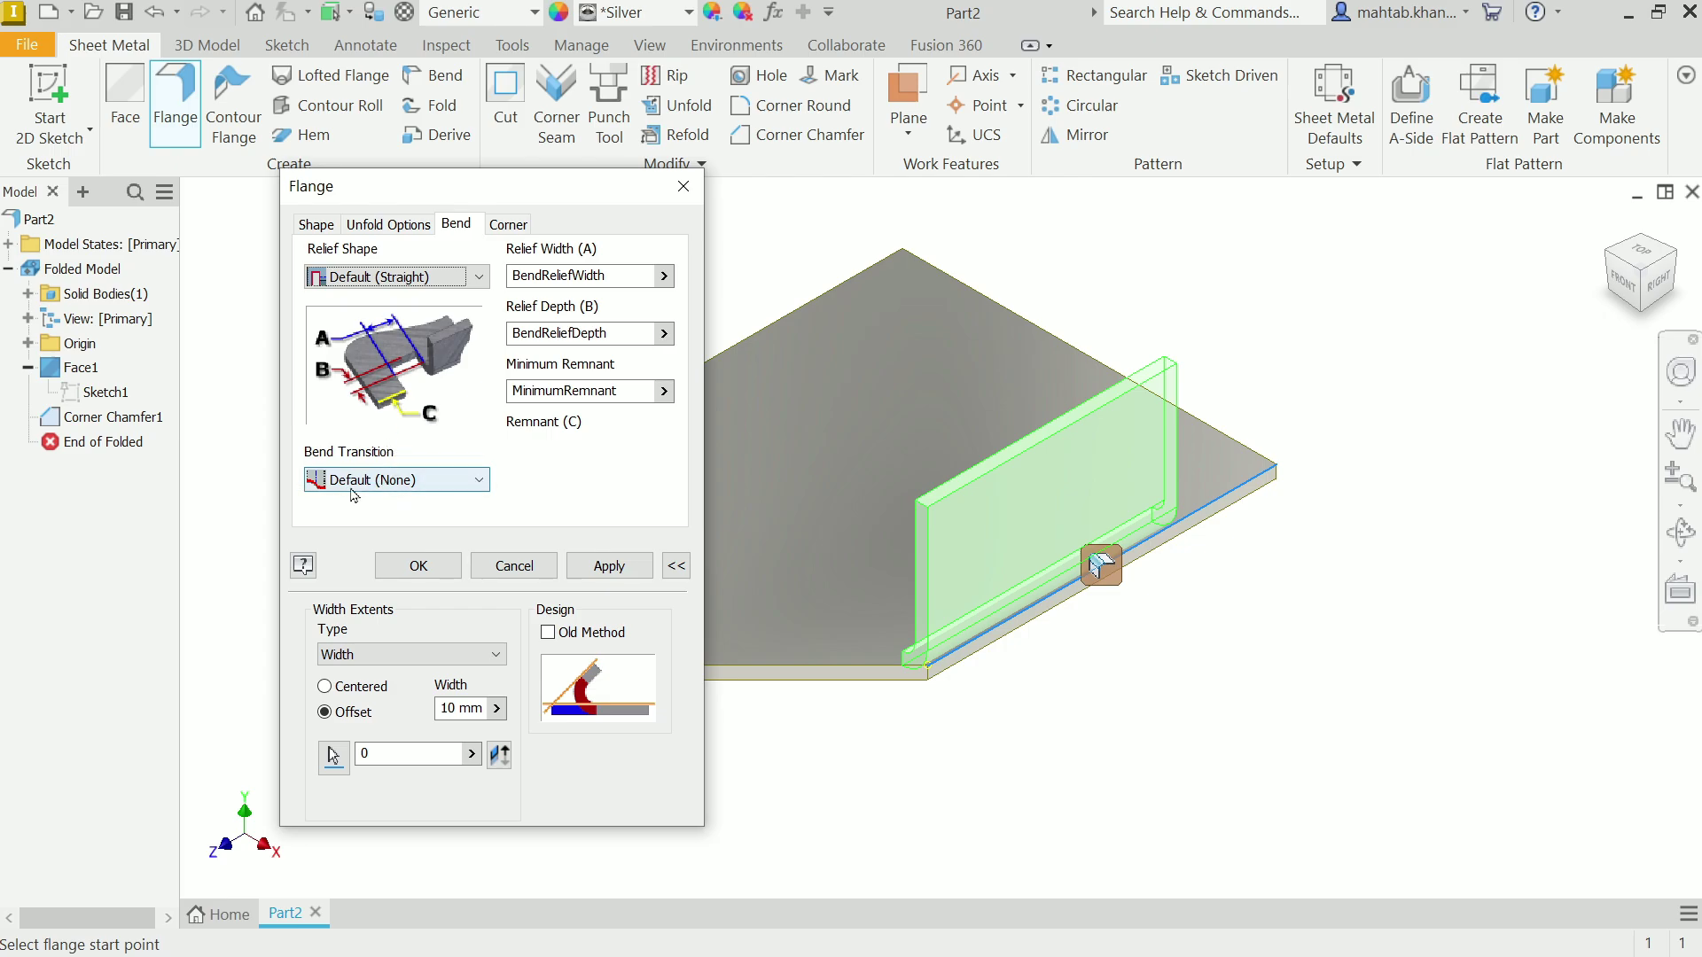
{"action": "left_click", "coordinate": [406, 483]}
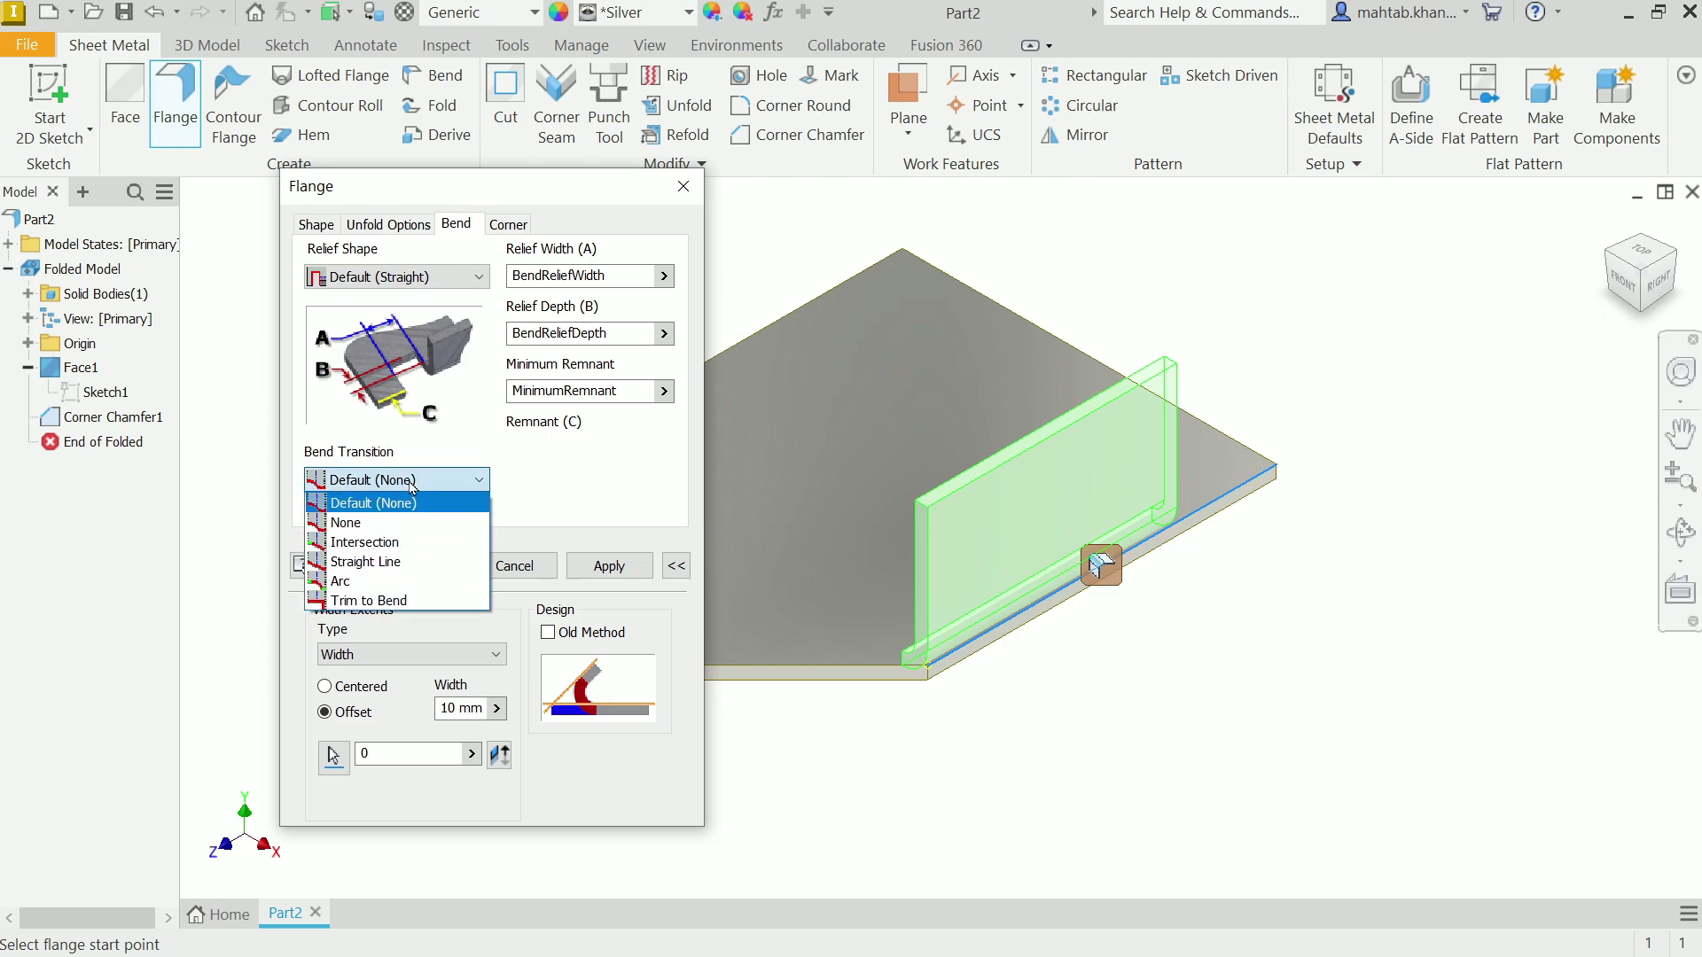
{"action": "left_click", "coordinate": [412, 483]}
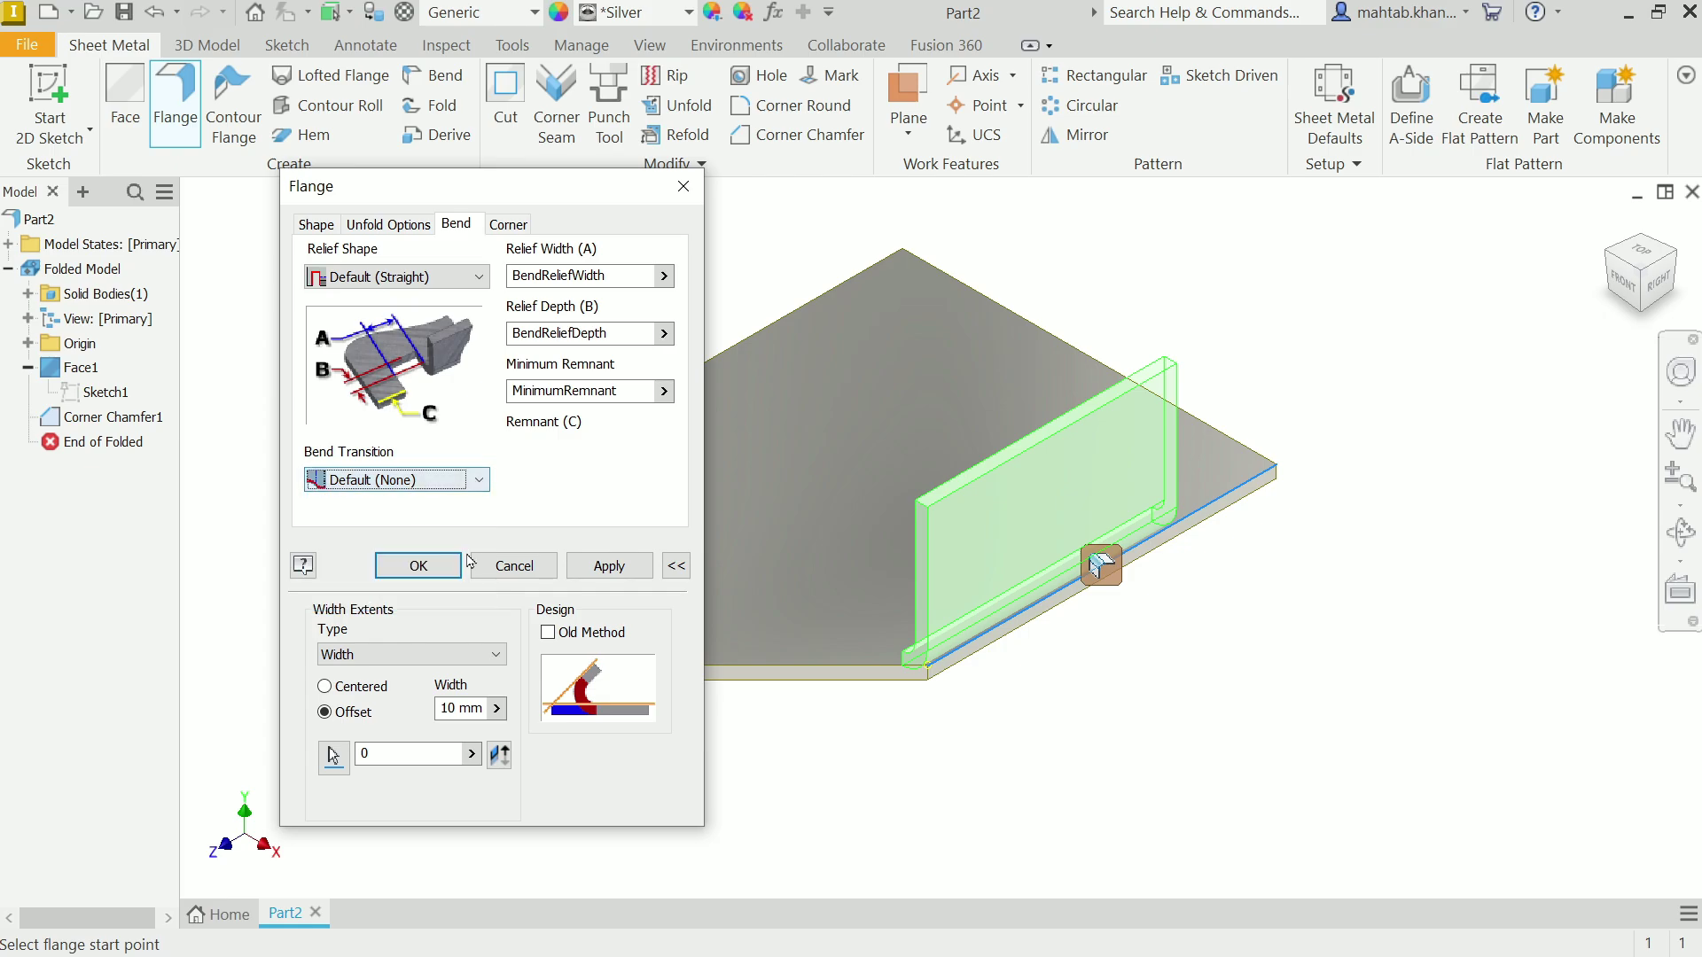
{"action": "left_click", "coordinate": [418, 567]}
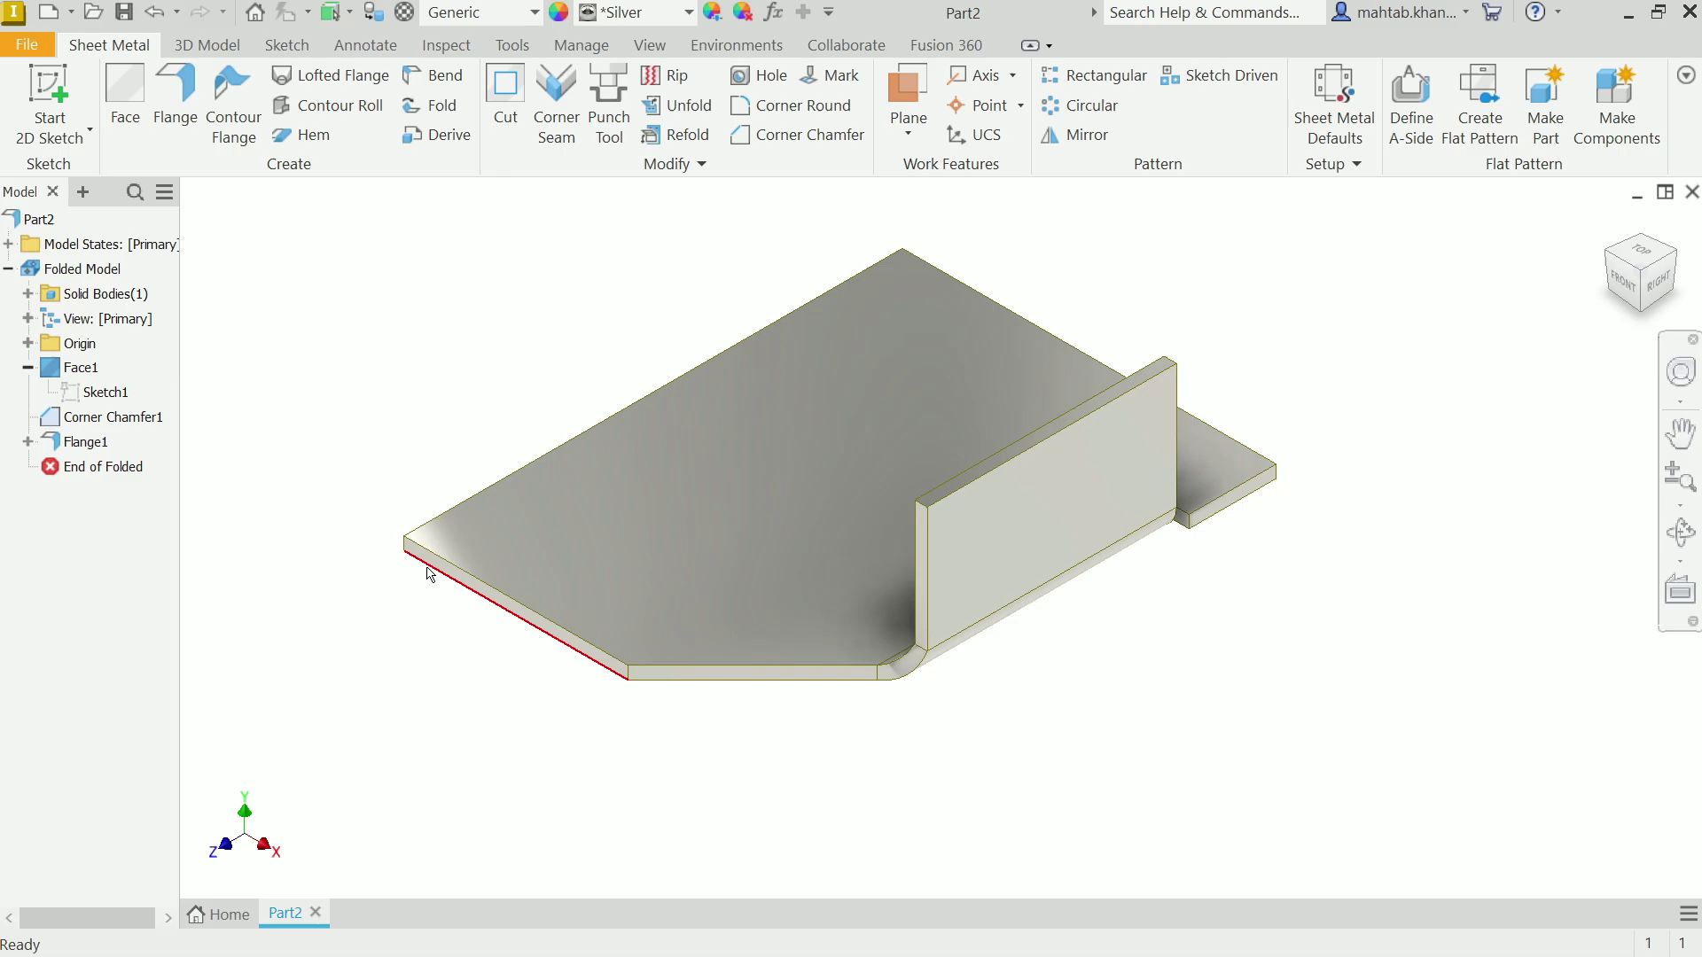
Step: Generate the flat pattern, zoom around the chamfer corner, then go back to the folded part
{"action": "left_click", "coordinate": [1489, 133]}
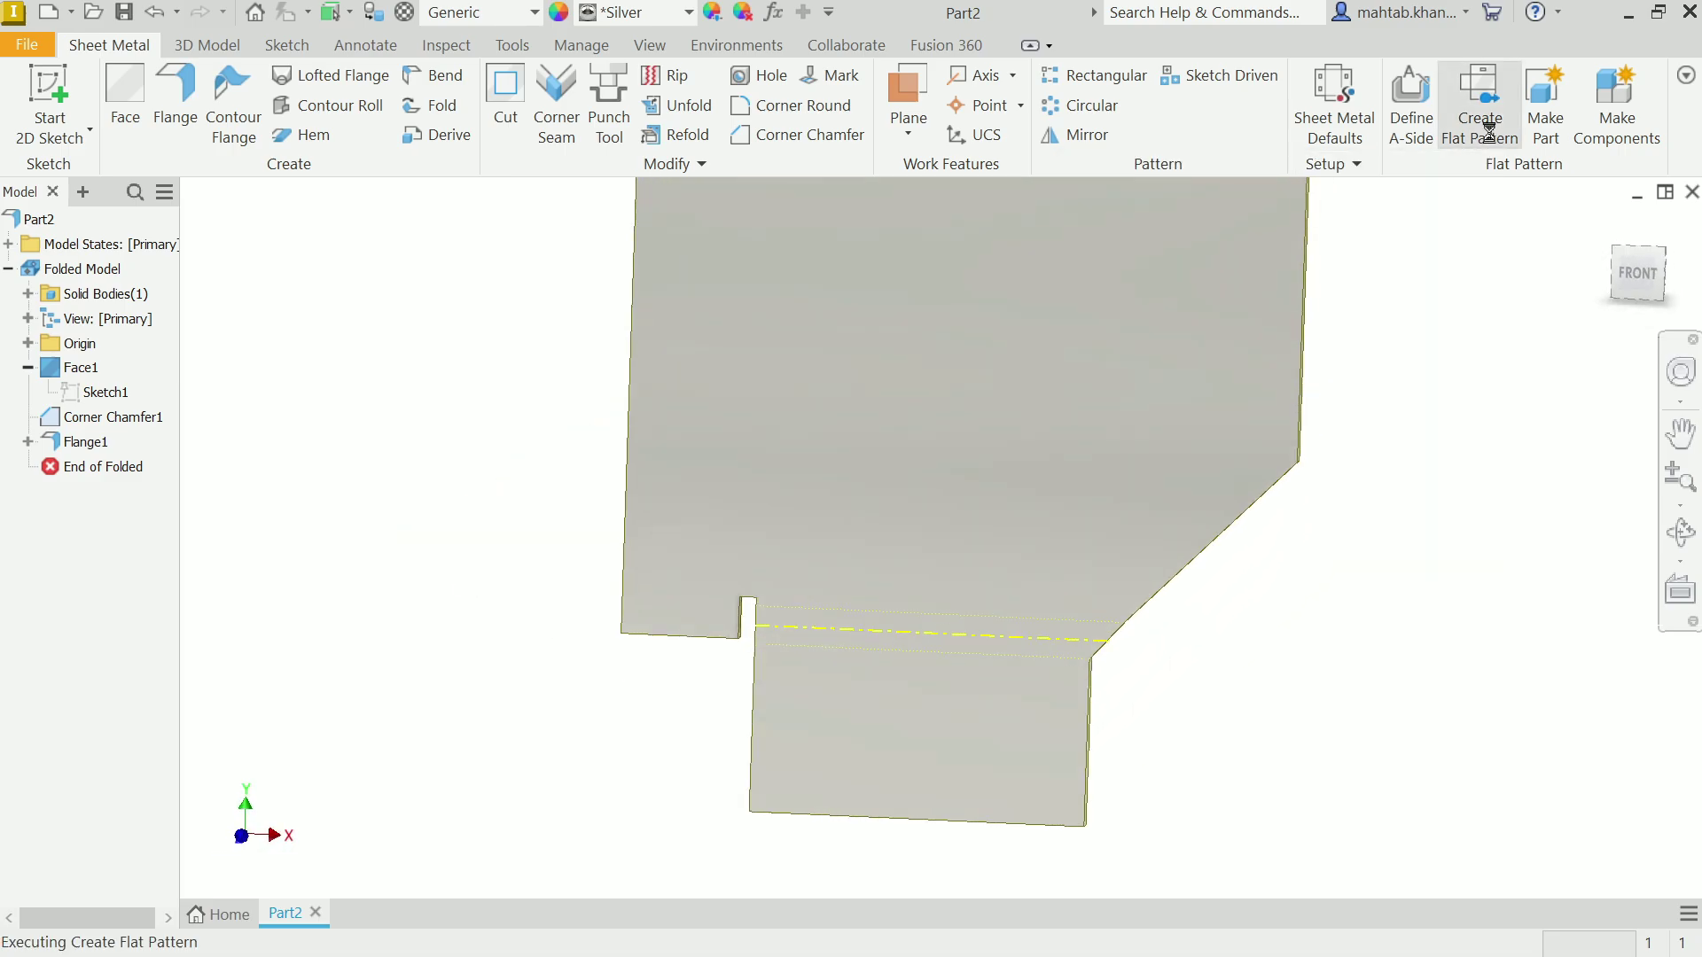
{"action": "scroll", "coordinate": [1100, 721], "scroll_direction": "up", "scroll_amount": 5}
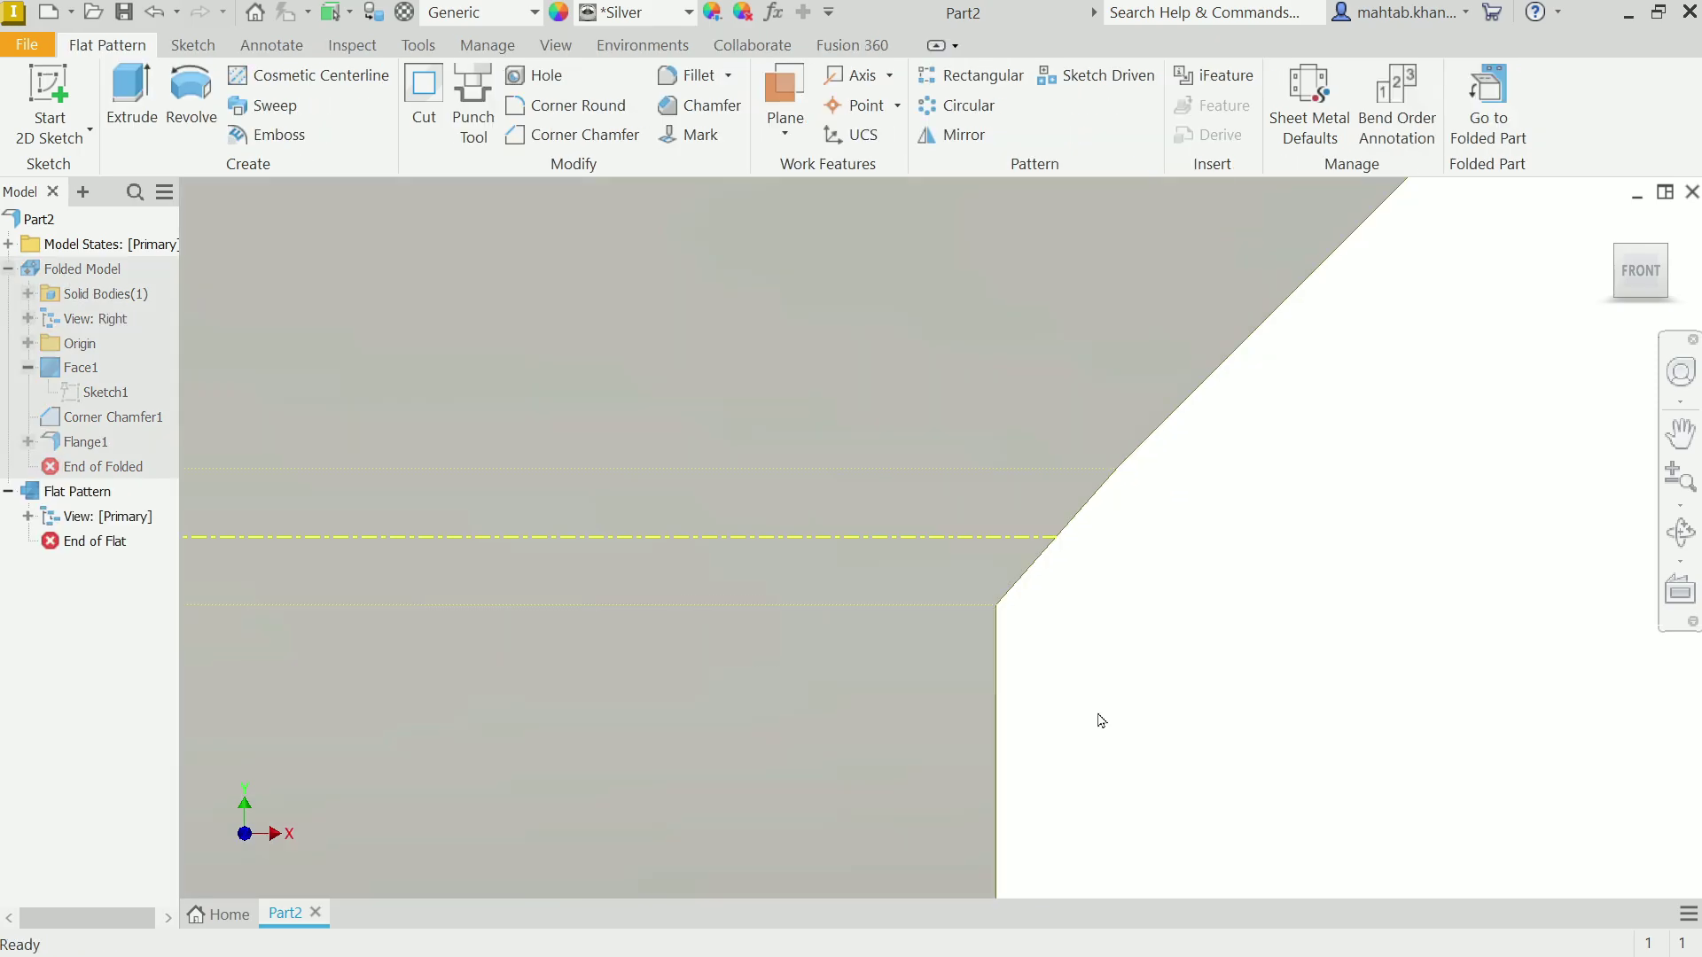
{"action": "scroll", "coordinate": [1052, 570], "scroll_direction": "up", "scroll_amount": 3}
{"action": "scroll", "coordinate": [1052, 569], "scroll_direction": "down", "scroll_amount": 2}
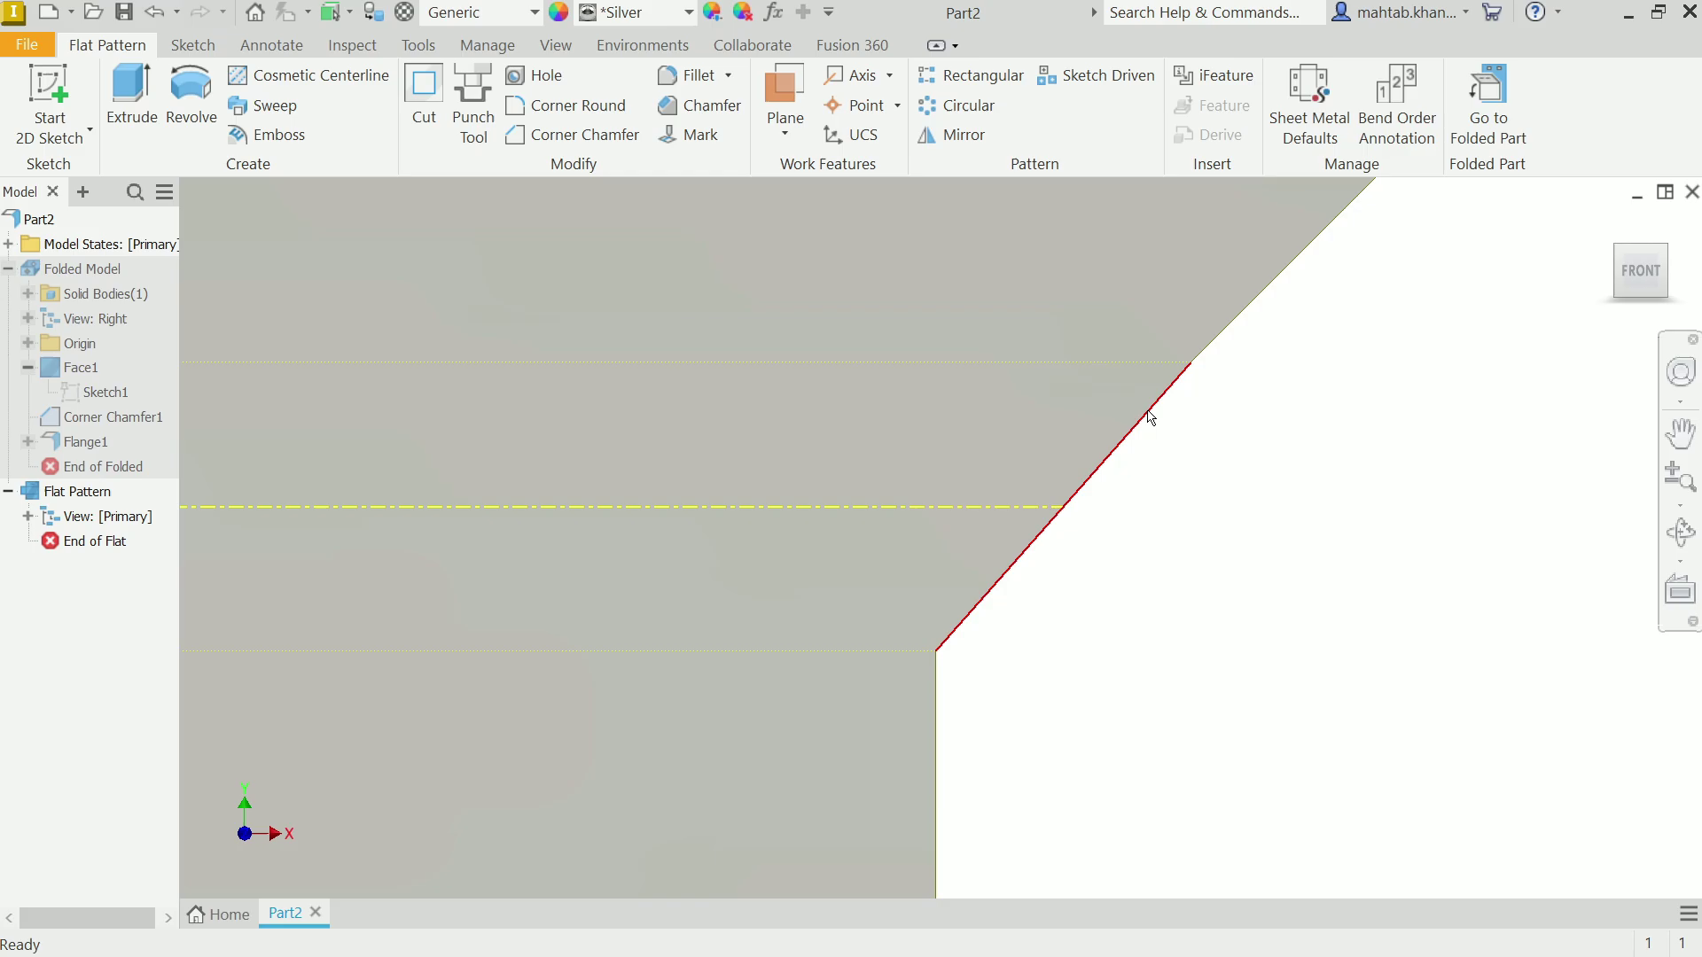
{"action": "scroll", "coordinate": [1128, 556], "scroll_direction": "down", "scroll_amount": 3}
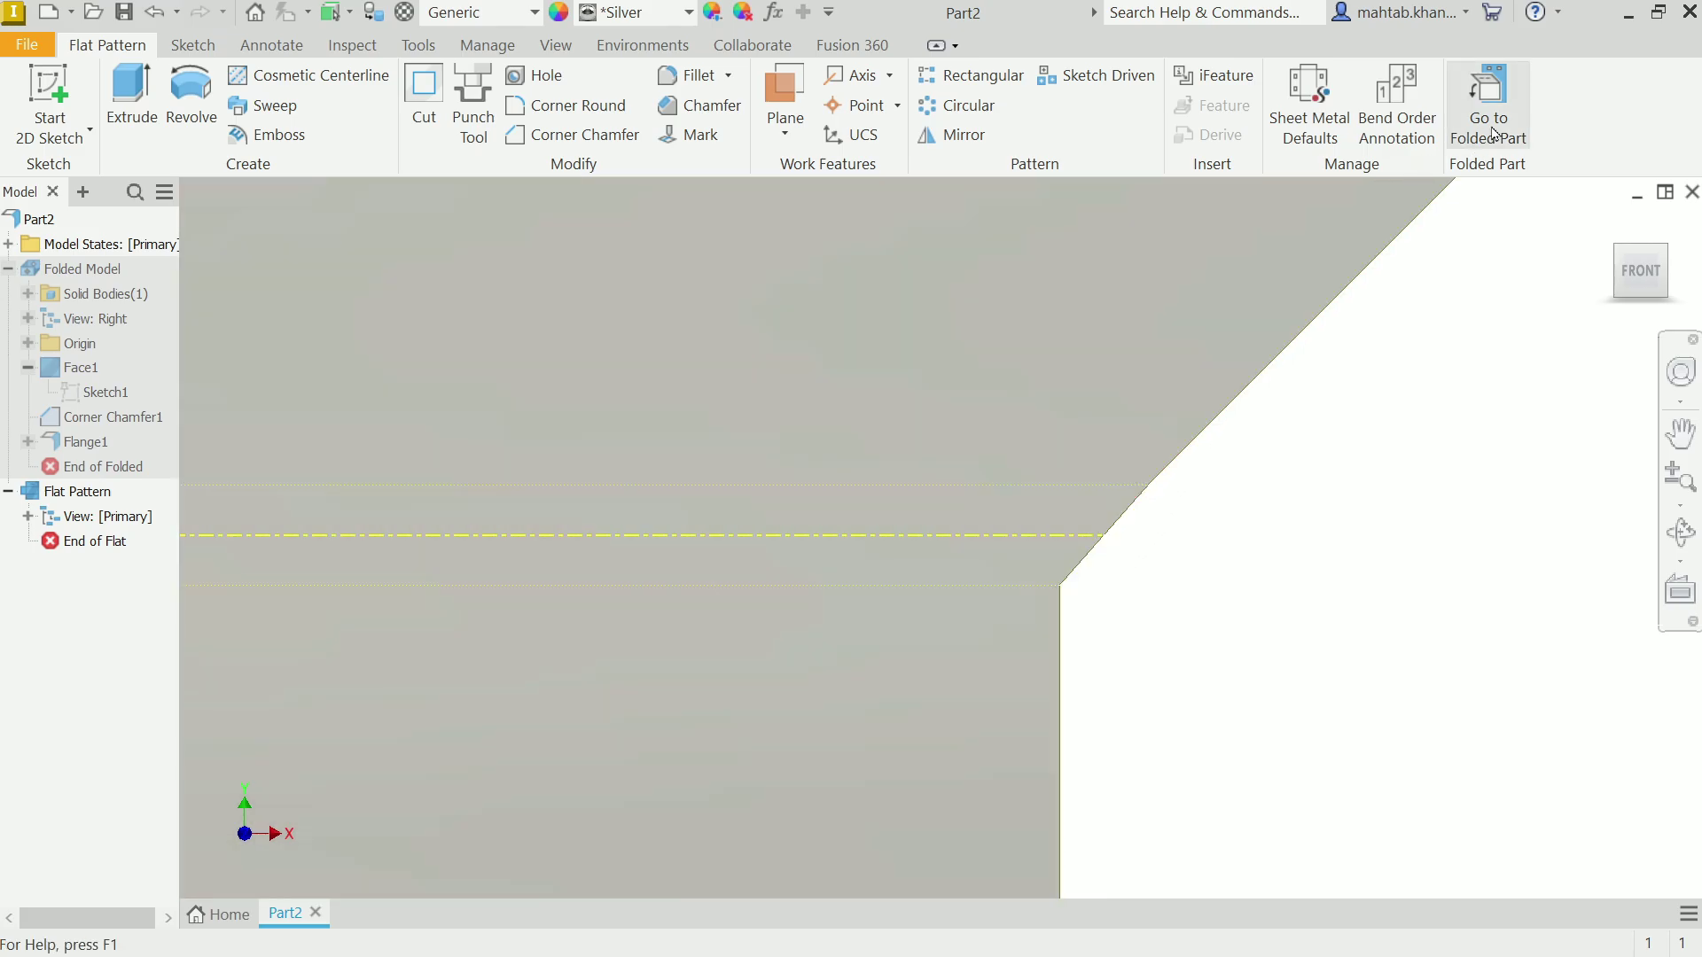
{"action": "left_click", "coordinate": [1488, 101]}
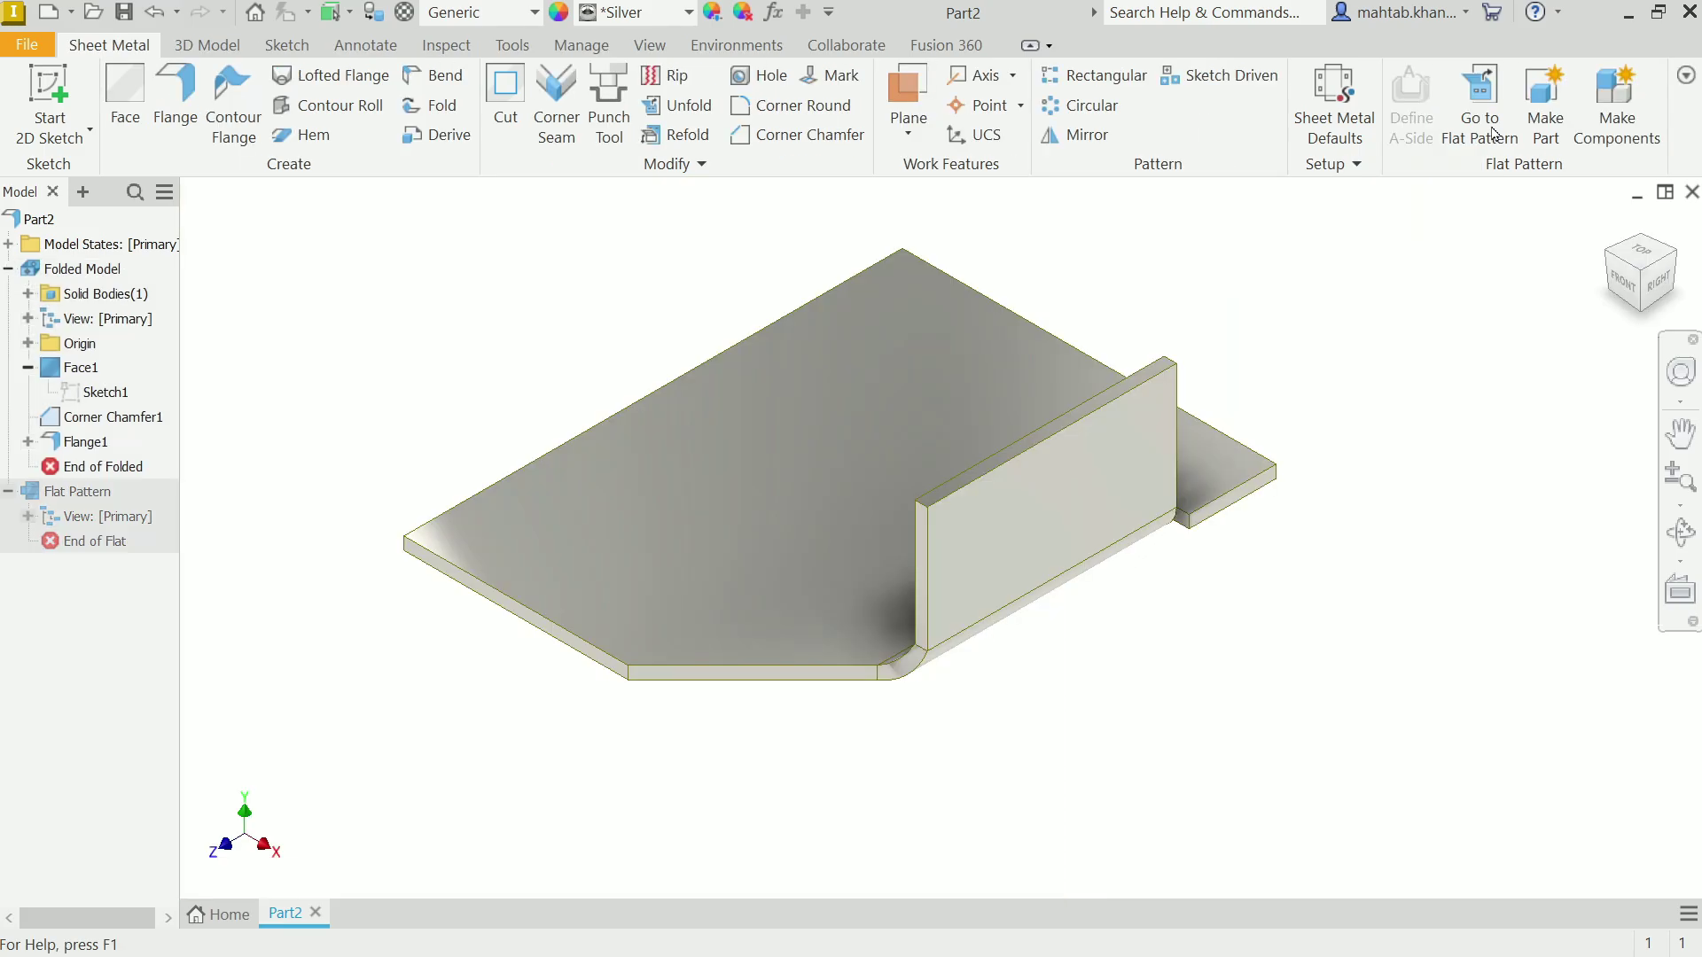
Step: Edit Flange1 and change its bend transition to Intersection
{"action": "left_click", "coordinate": [94, 443]}
{"action": "right_click", "coordinate": [95, 450]}
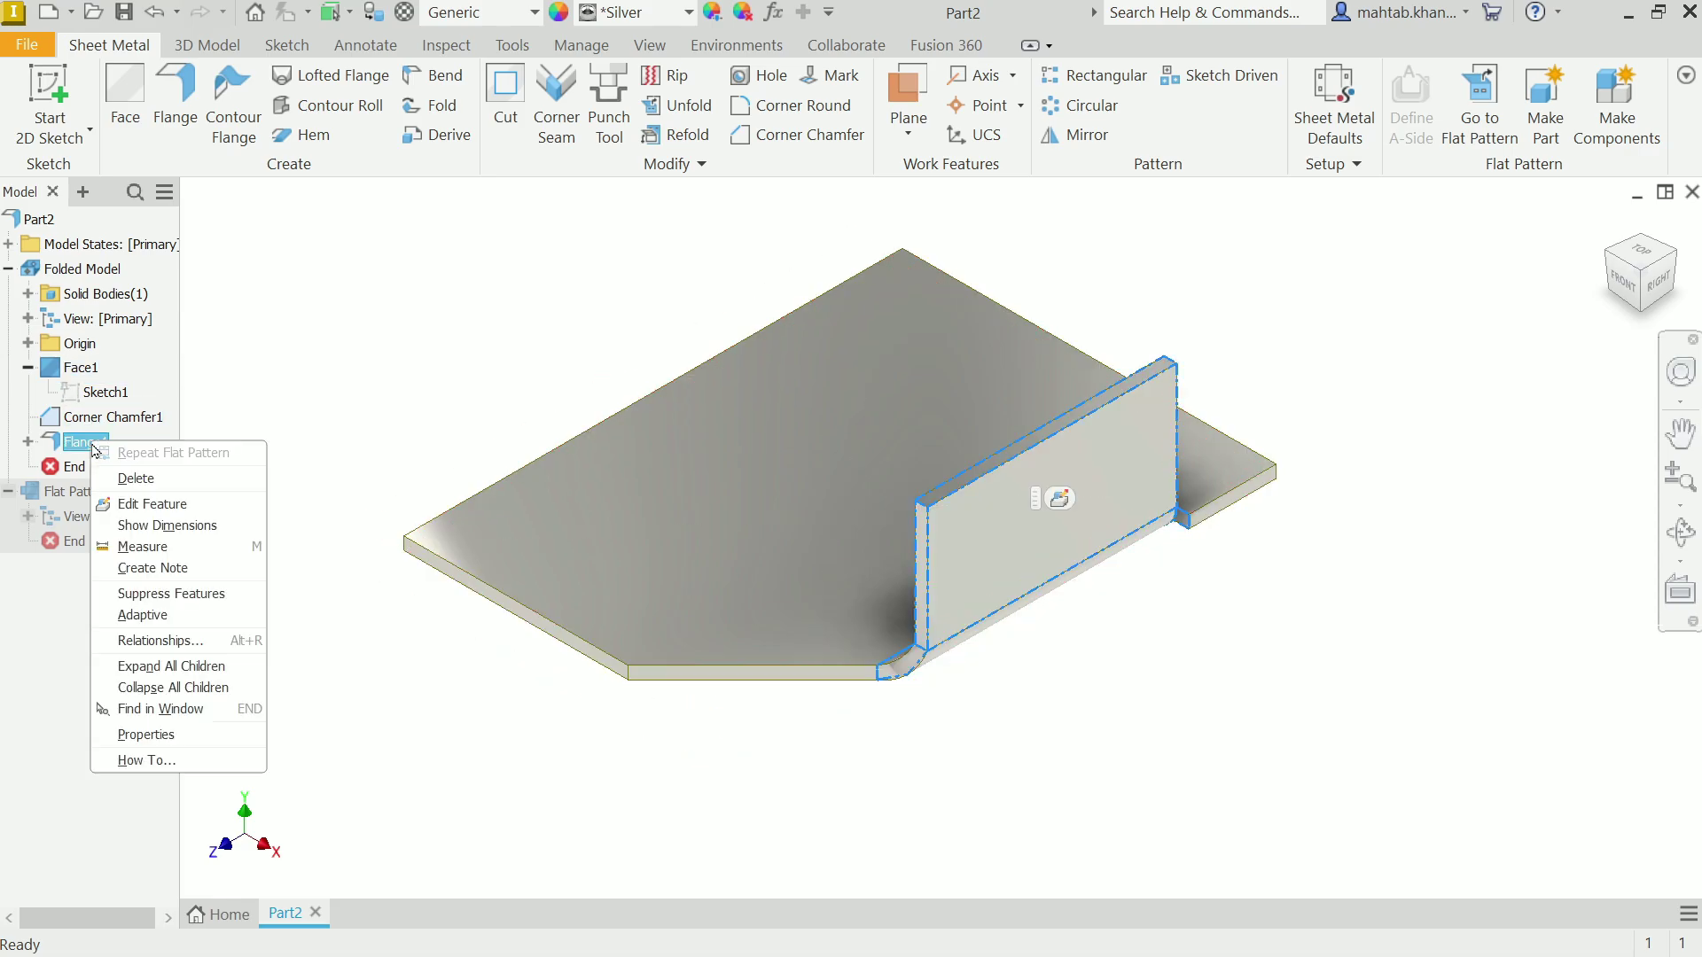
{"action": "left_click", "coordinate": [142, 503]}
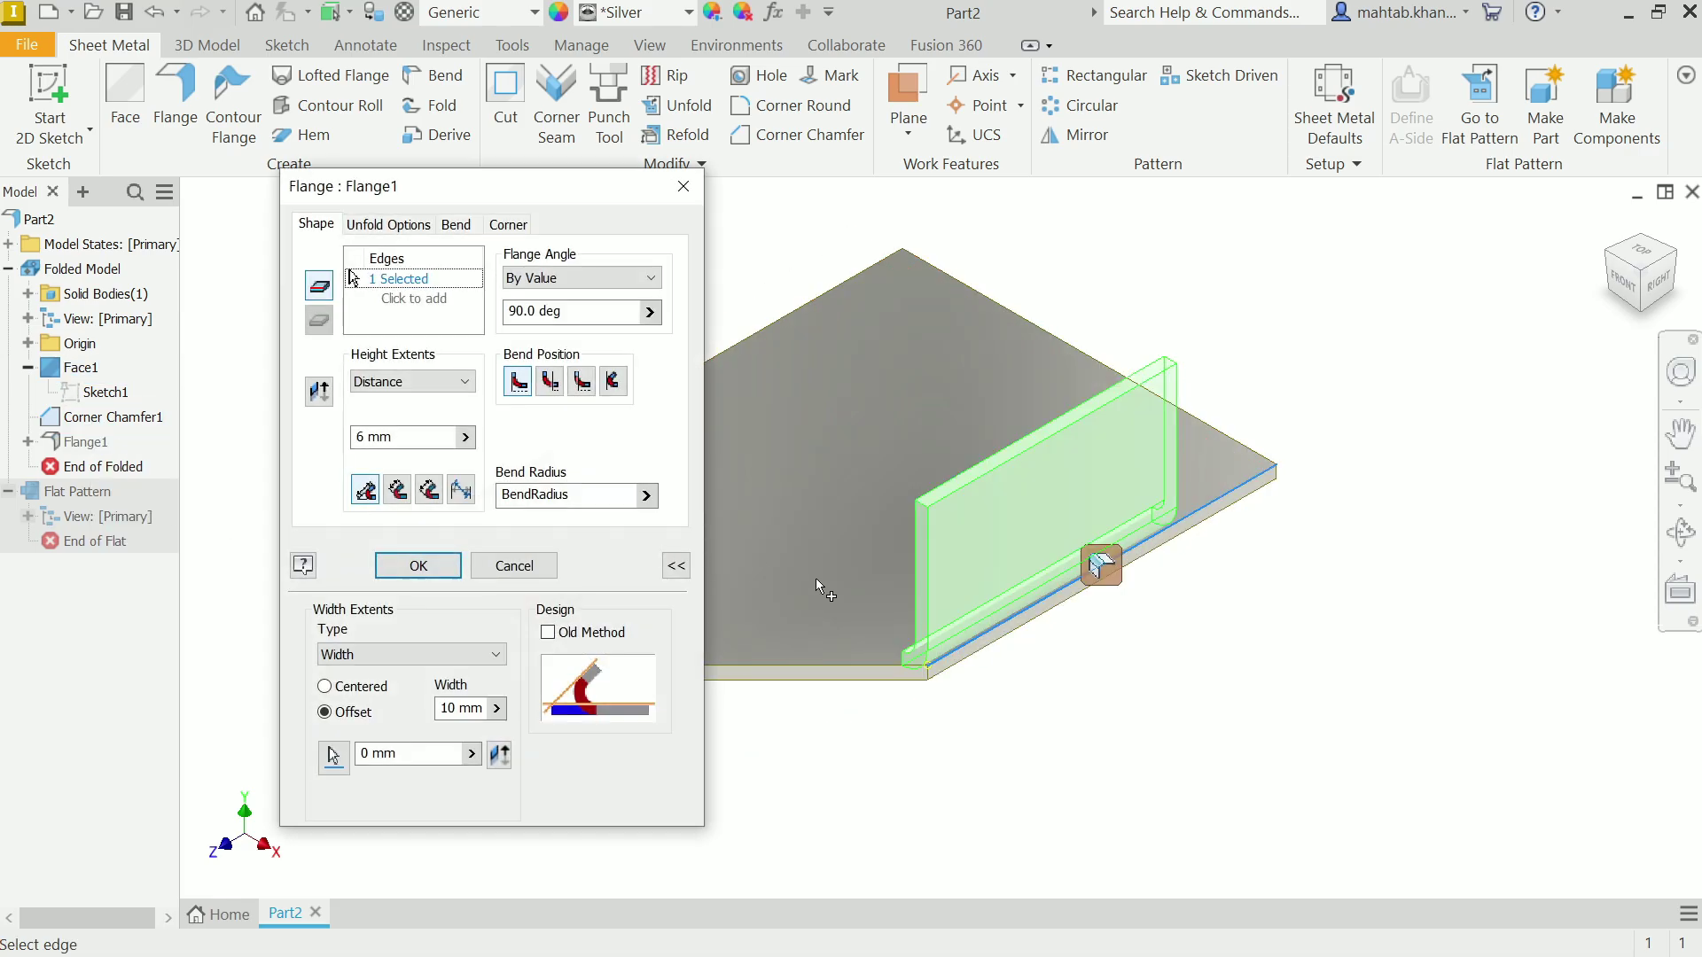
{"action": "left_click", "coordinate": [456, 225]}
{"action": "left_click", "coordinate": [387, 481]}
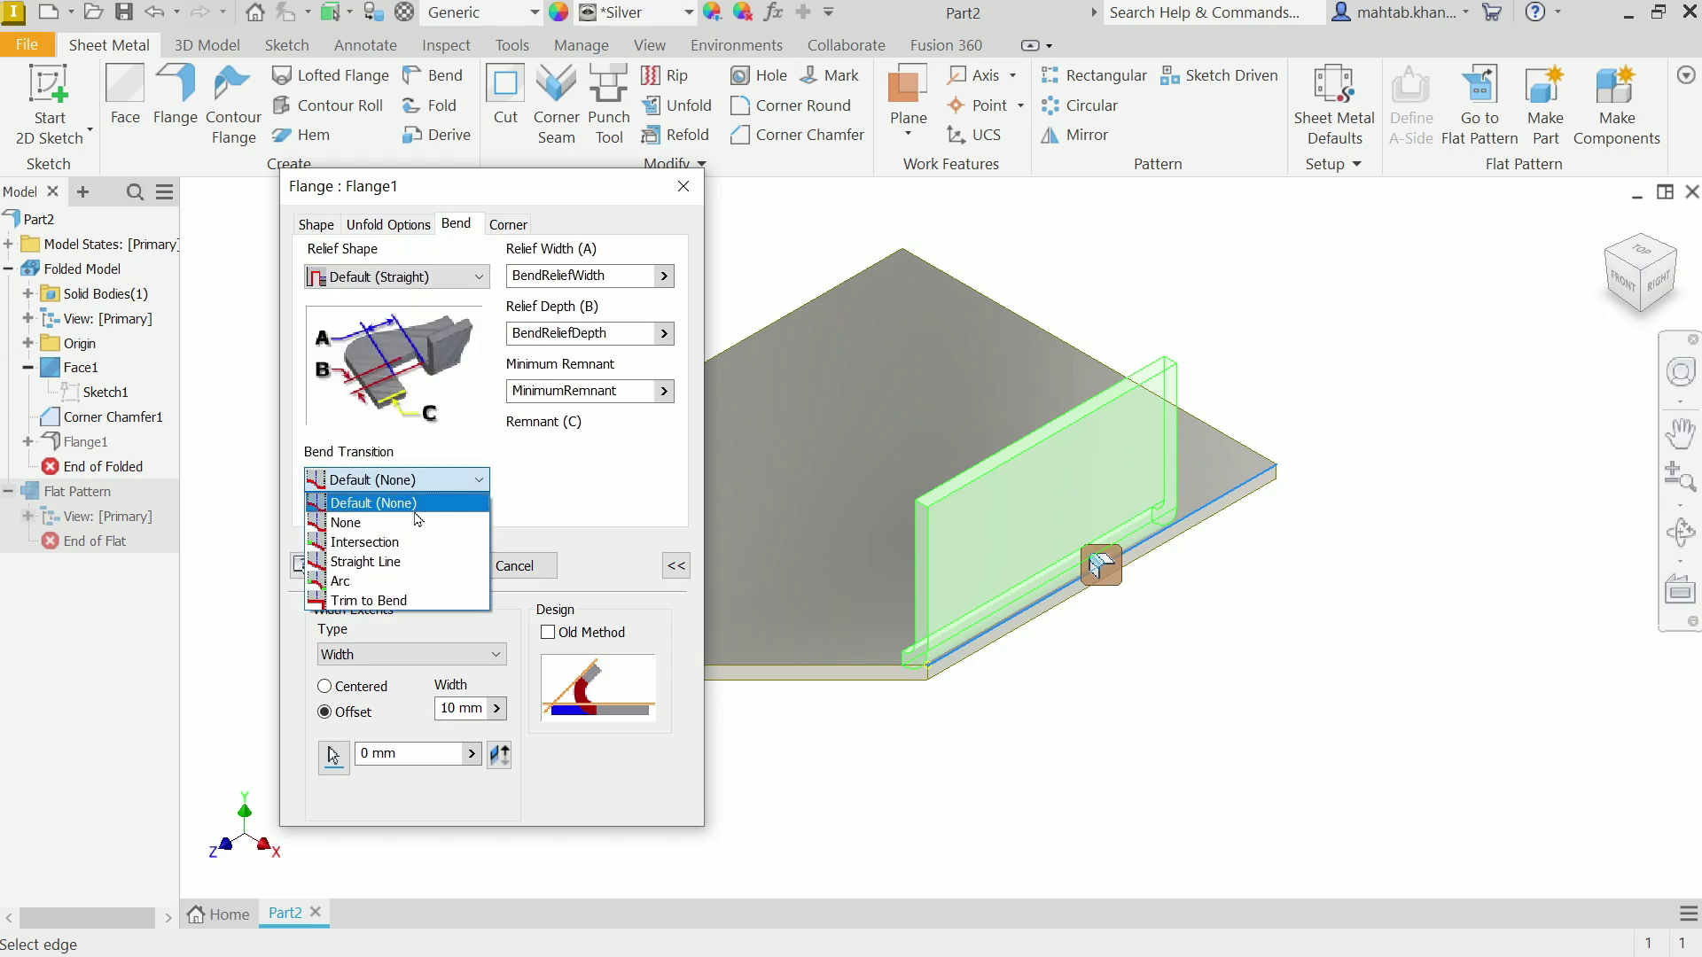
{"action": "left_click", "coordinate": [369, 542]}
{"action": "left_click", "coordinate": [371, 563]}
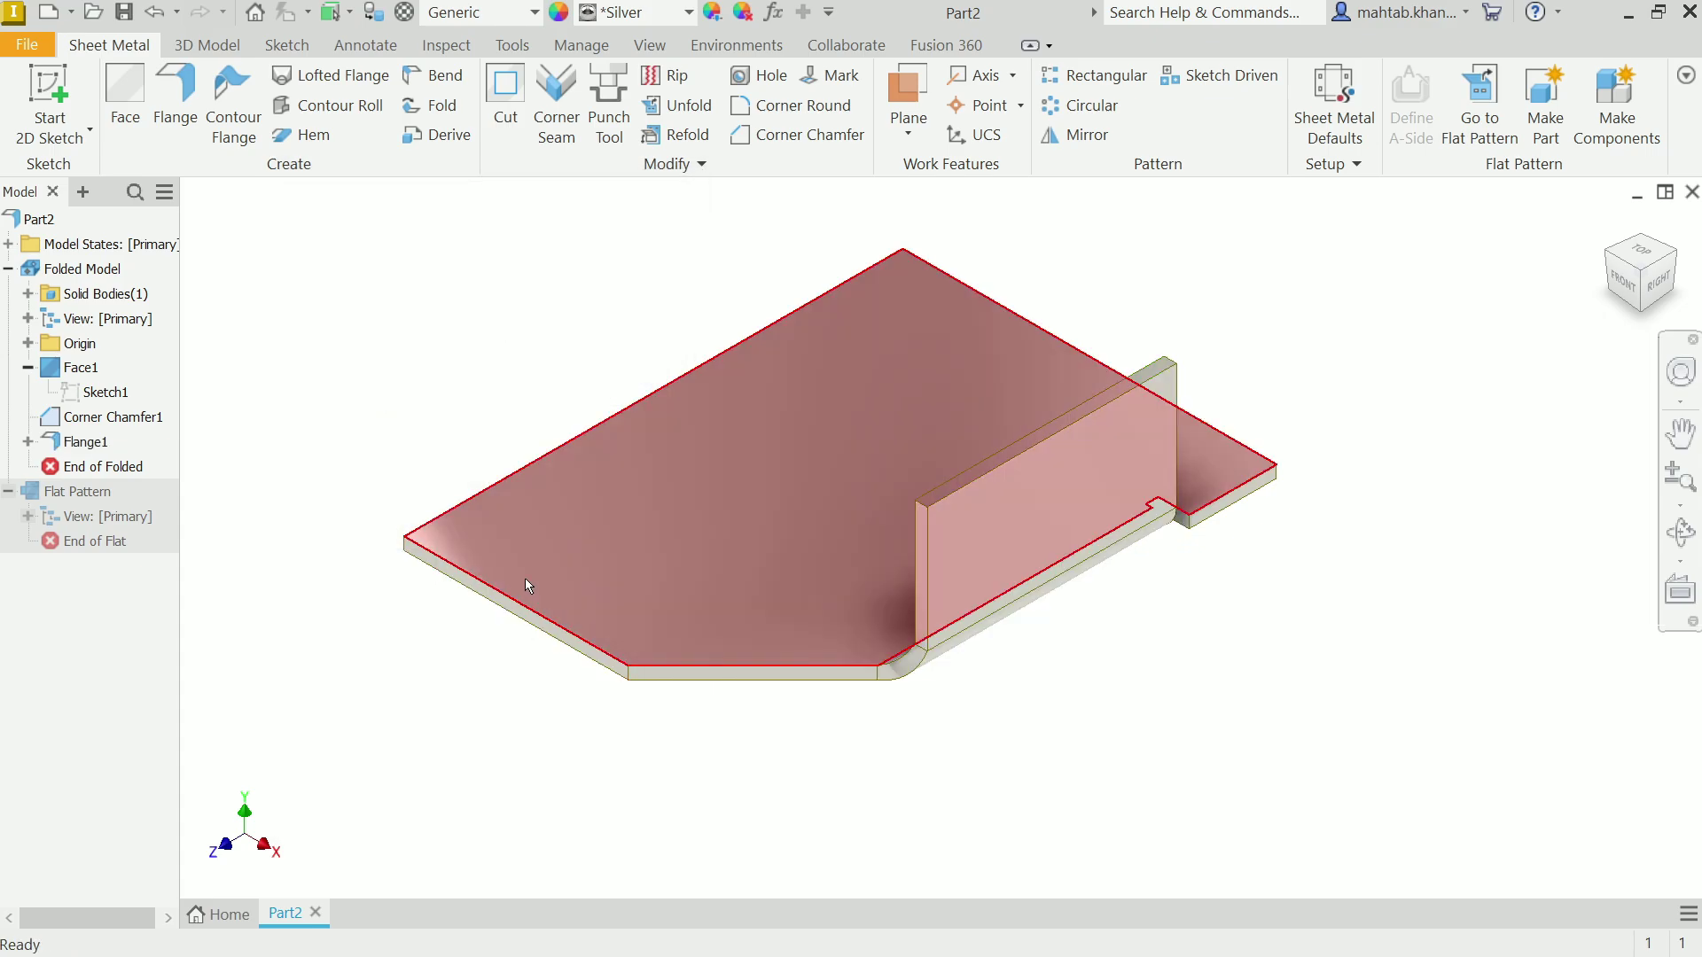
Step: In the flat pattern, inspect the chamfer and vertical edges at the Intersection corner, then refold
{"action": "left_click", "coordinate": [1479, 104]}
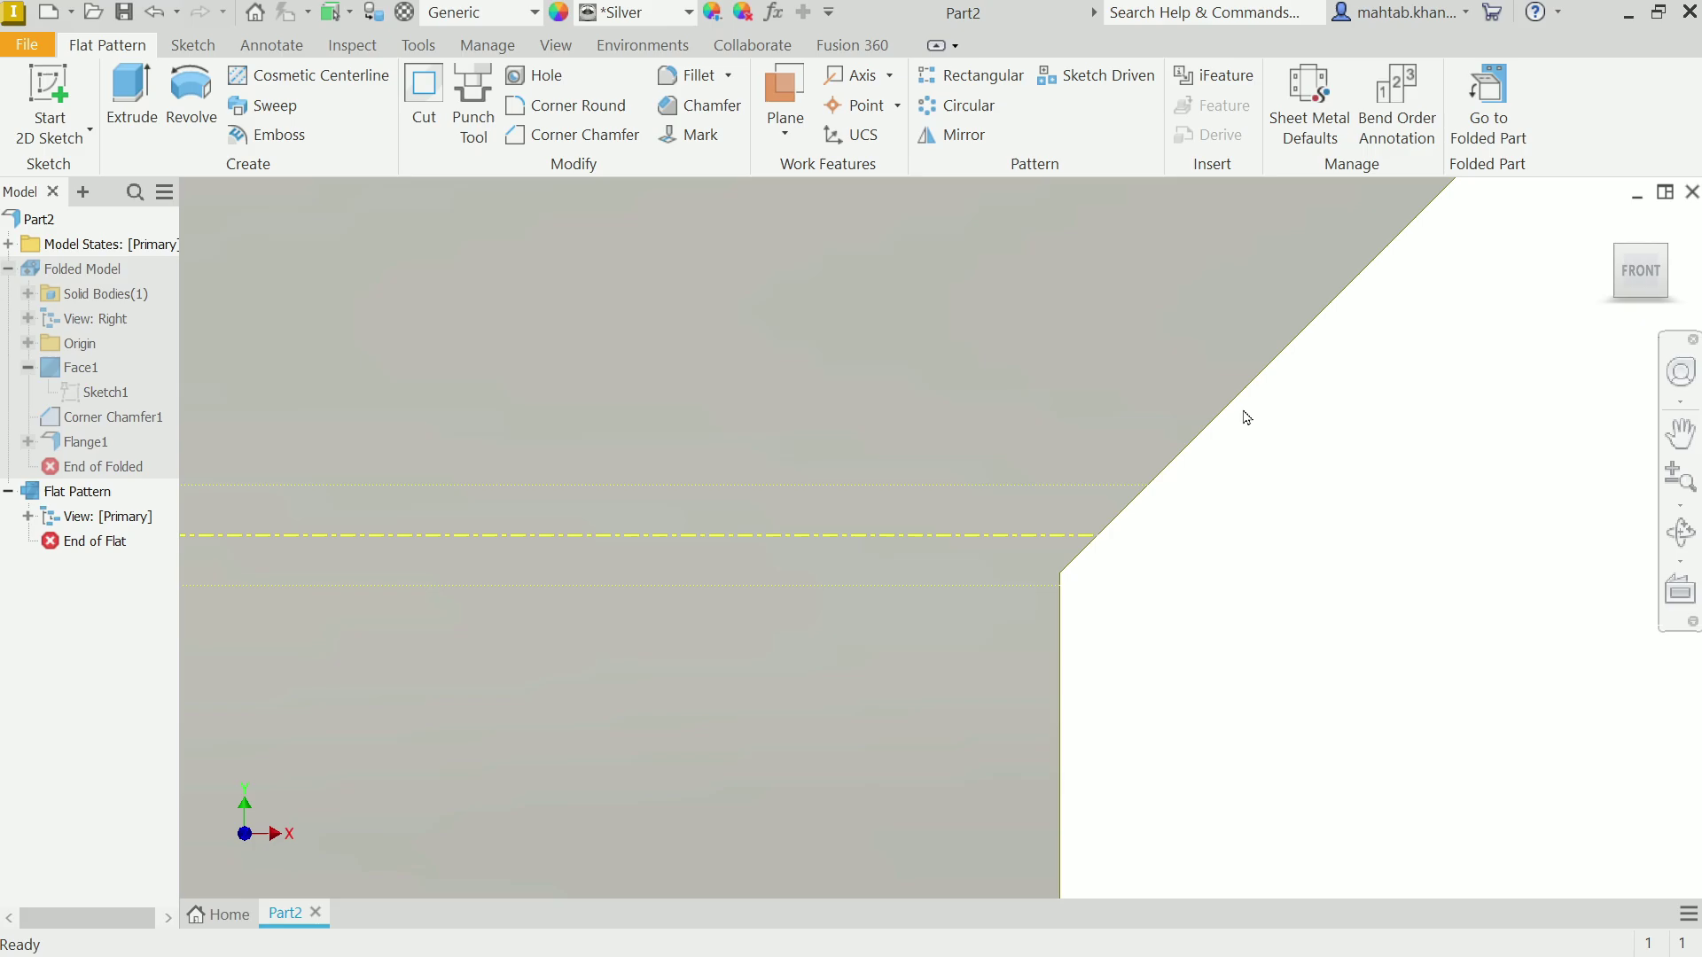
{"action": "scroll", "coordinate": [1090, 574], "scroll_direction": "down", "scroll_amount": 2}
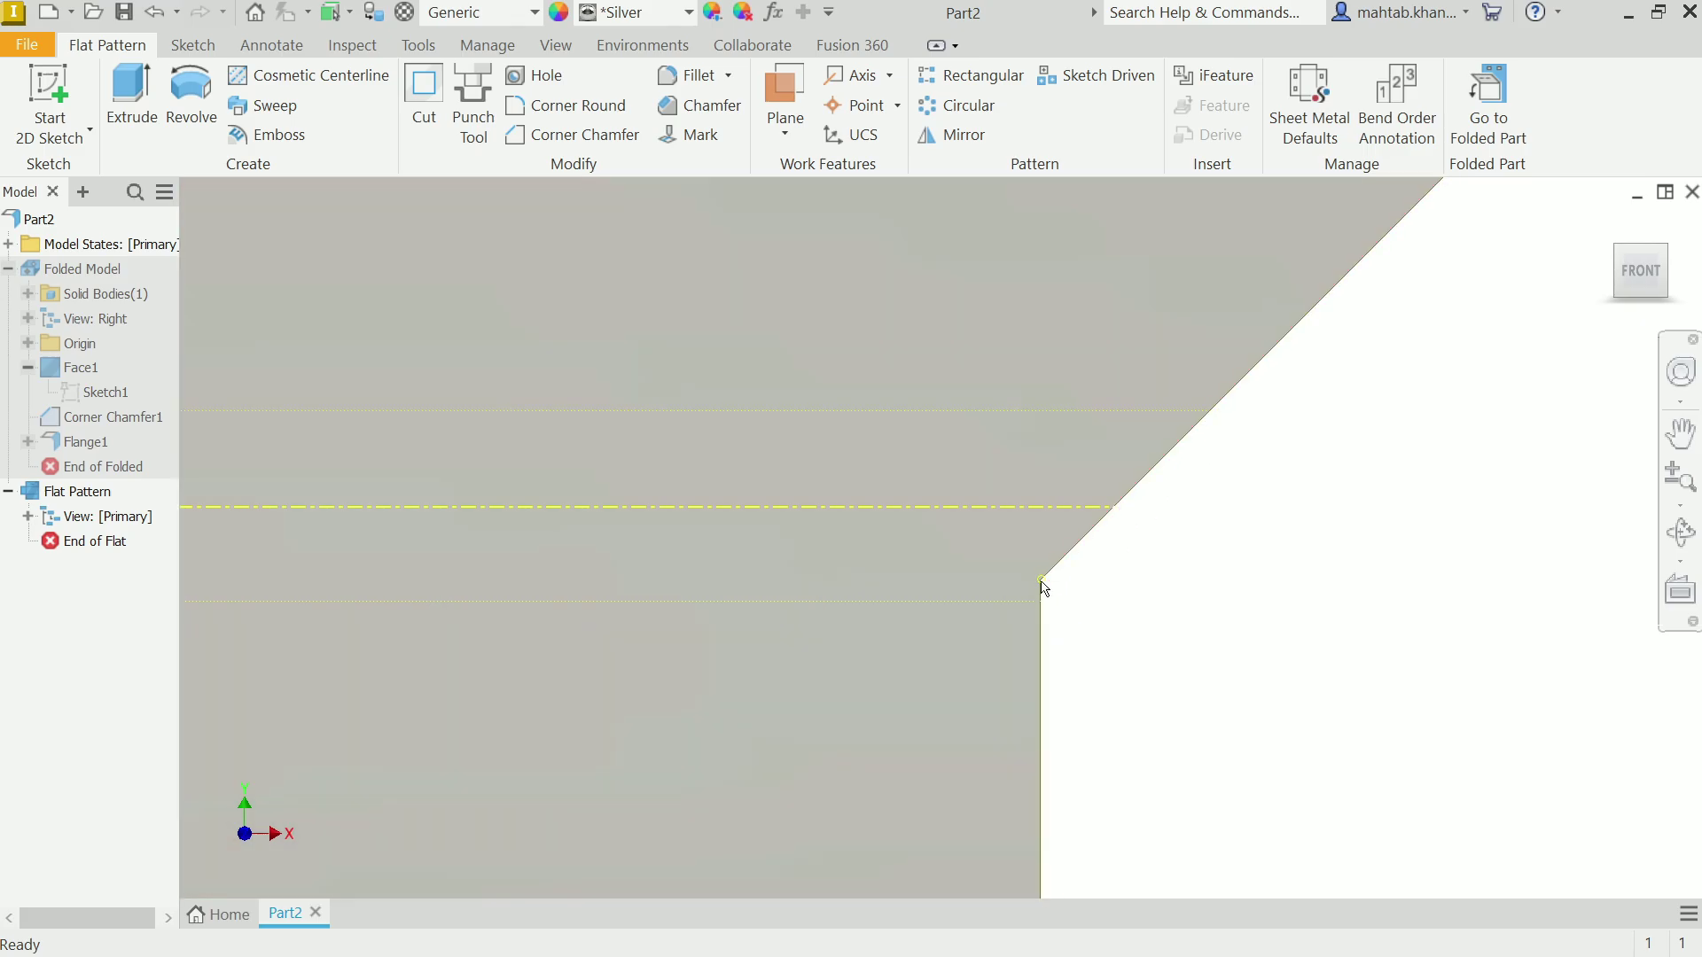
{"action": "left_click", "coordinate": [1042, 582]}
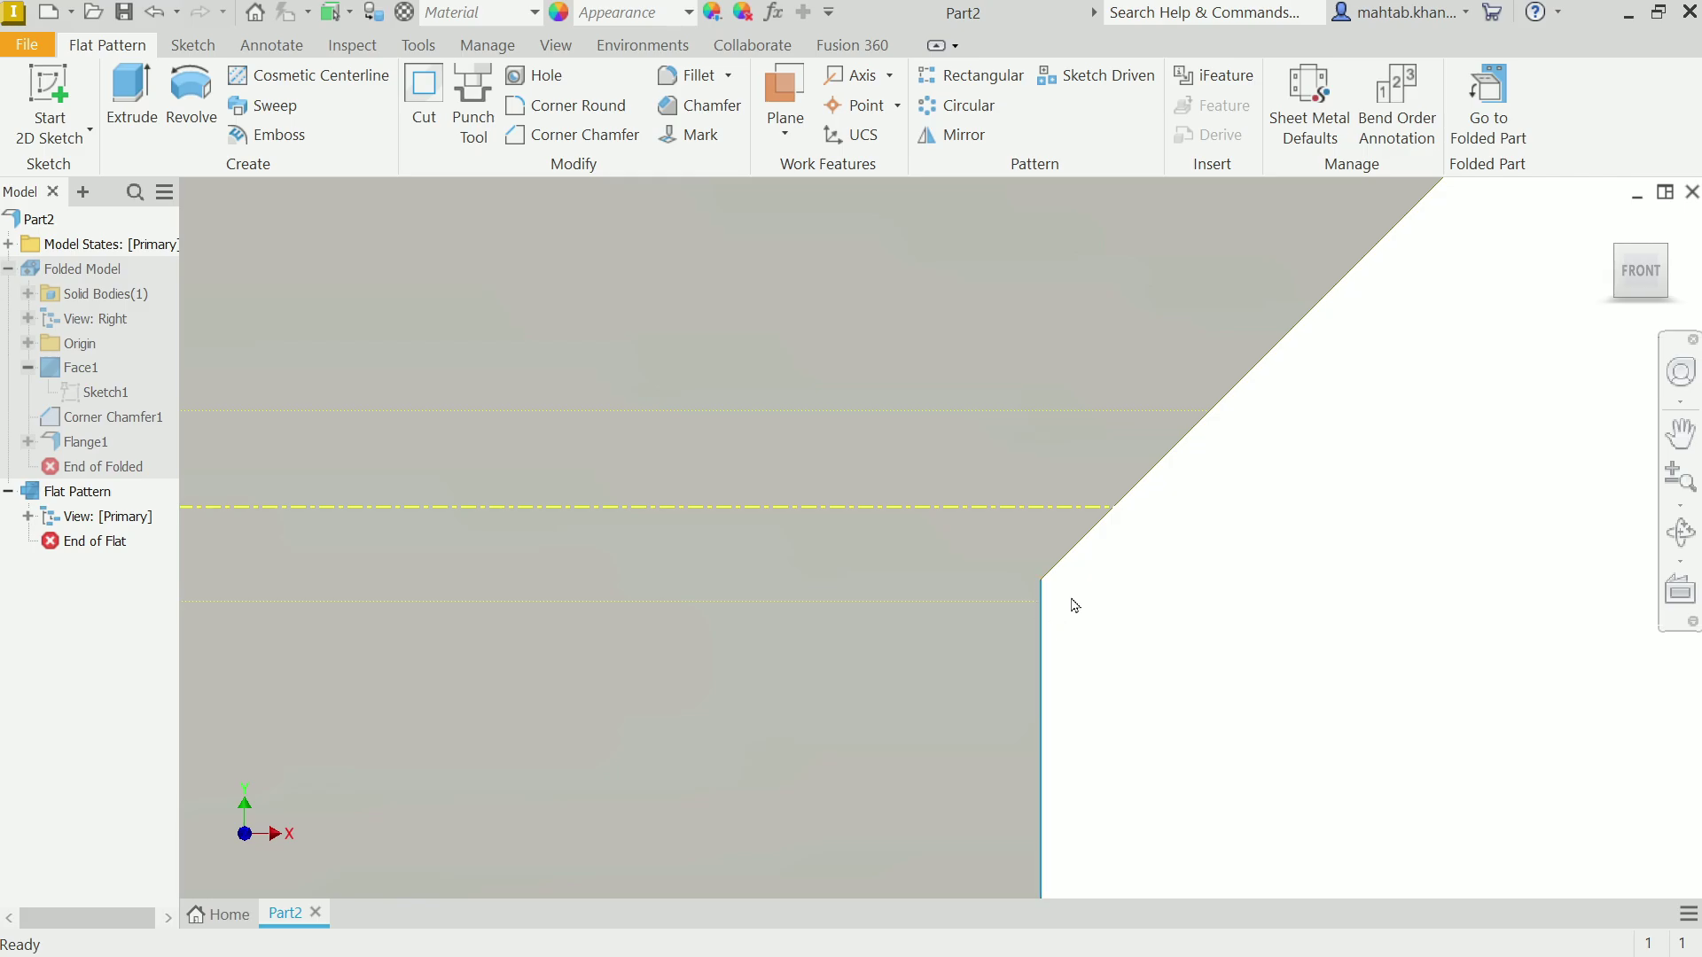
{"action": "left_click", "coordinate": [1057, 567]}
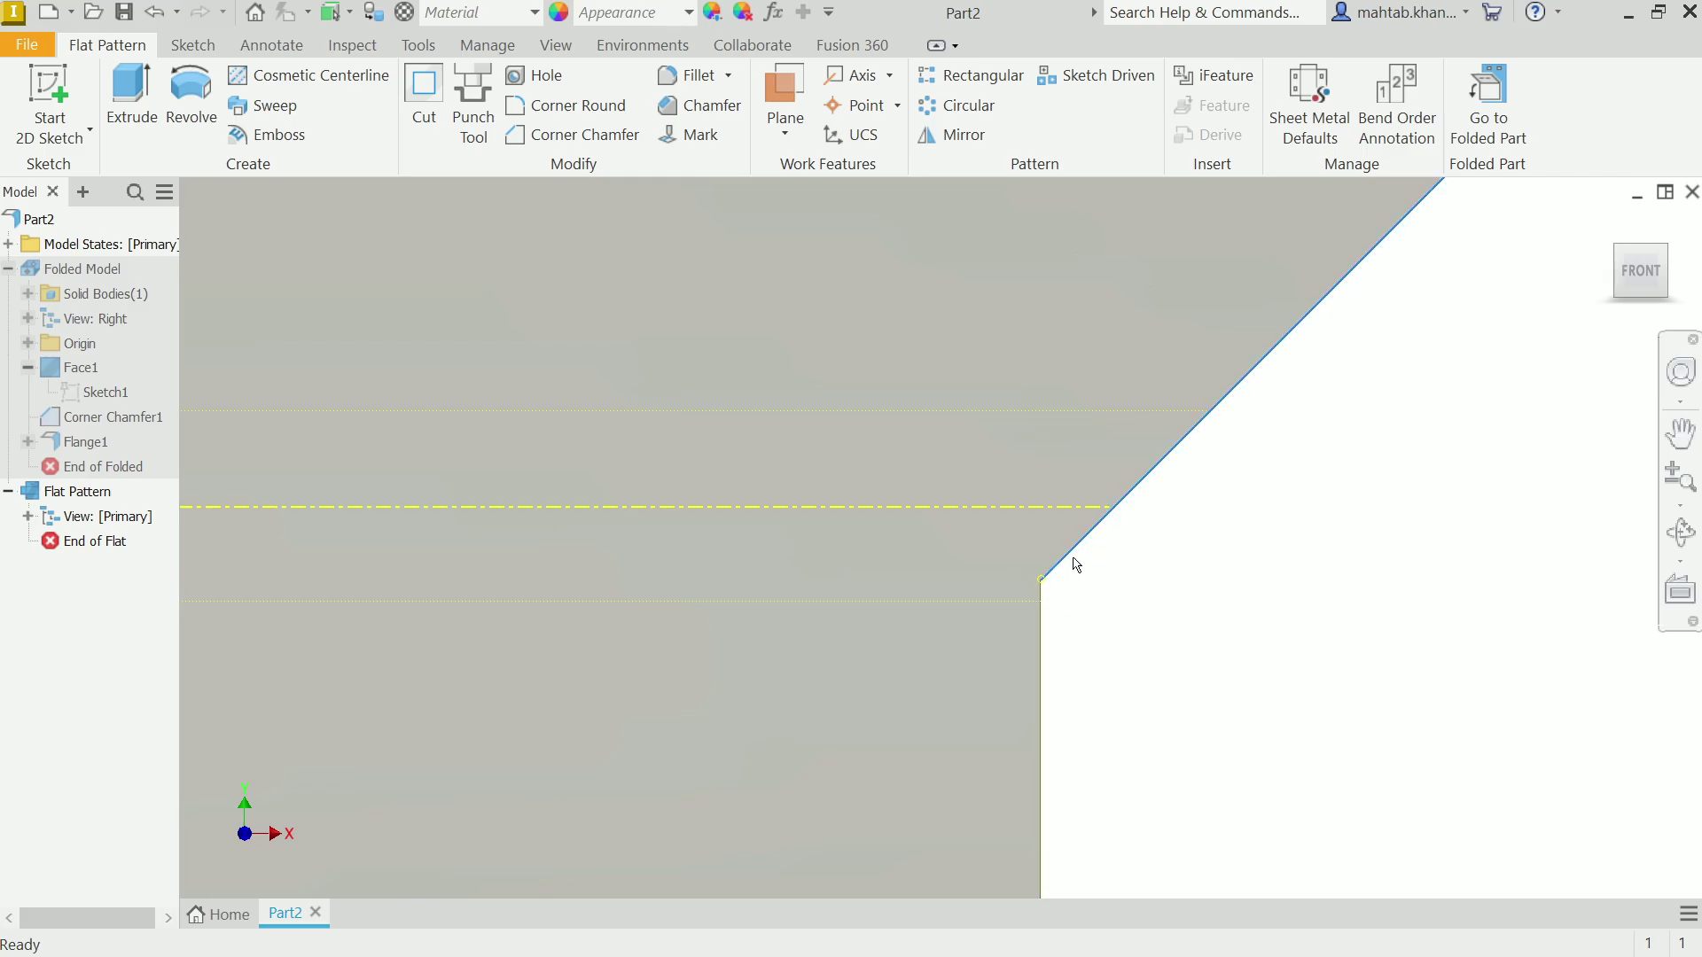
{"action": "left_click", "coordinate": [1042, 743]}
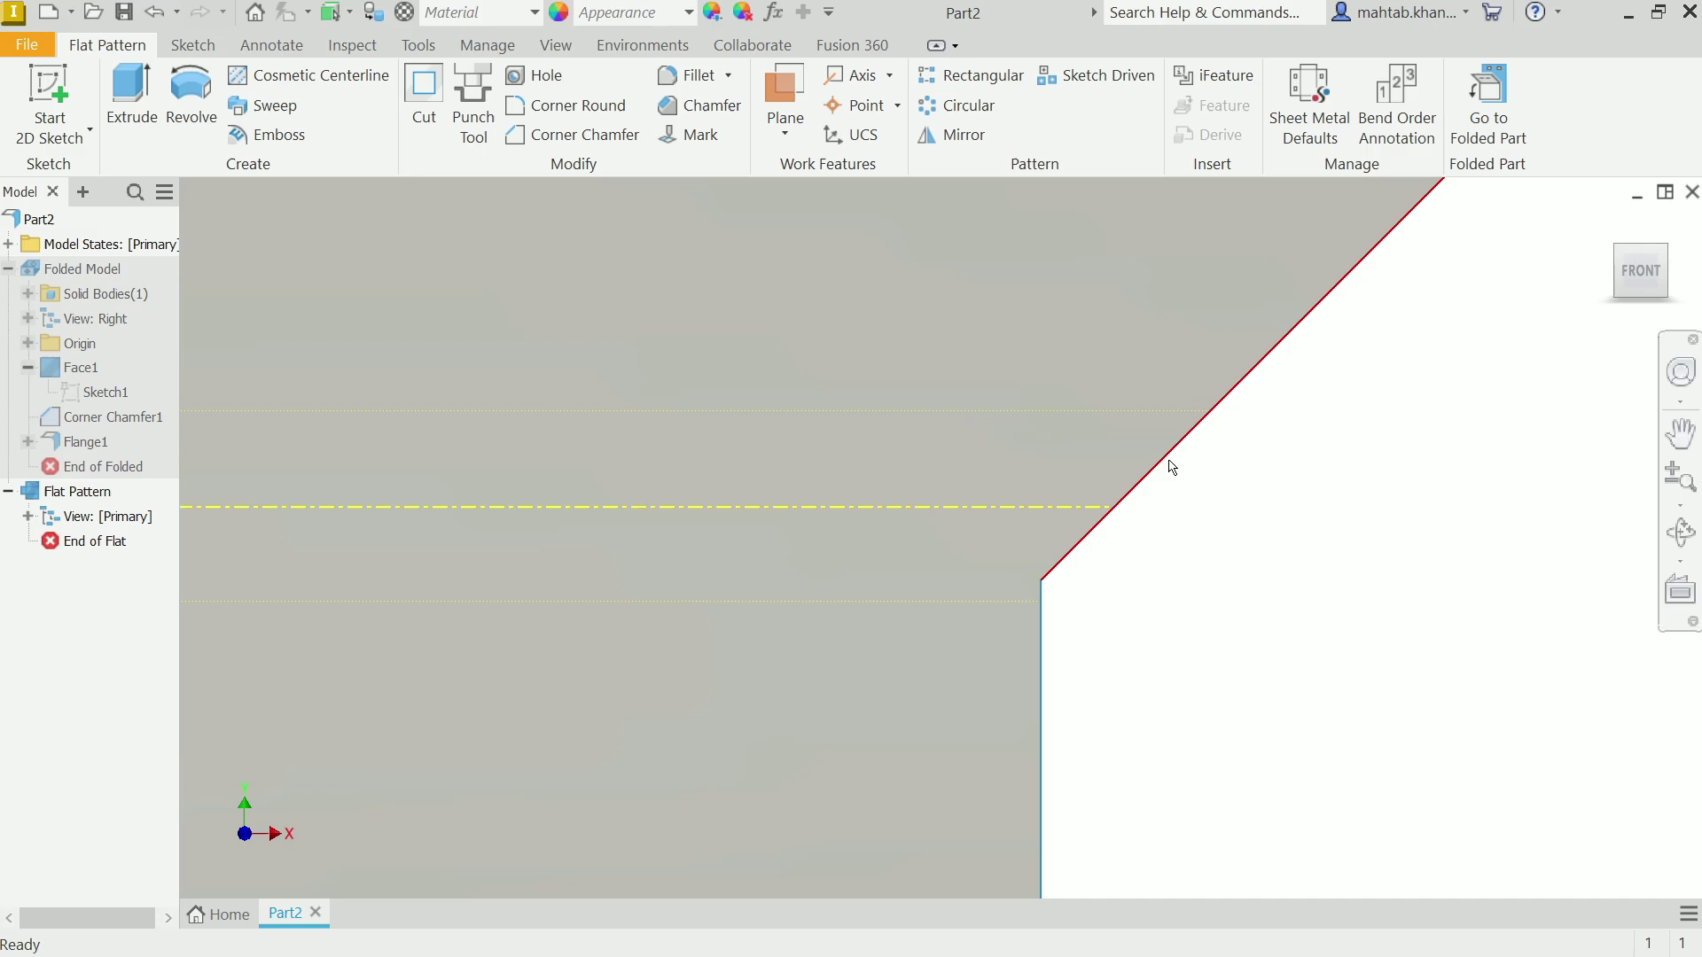
{"action": "left_click", "coordinate": [1165, 472]}
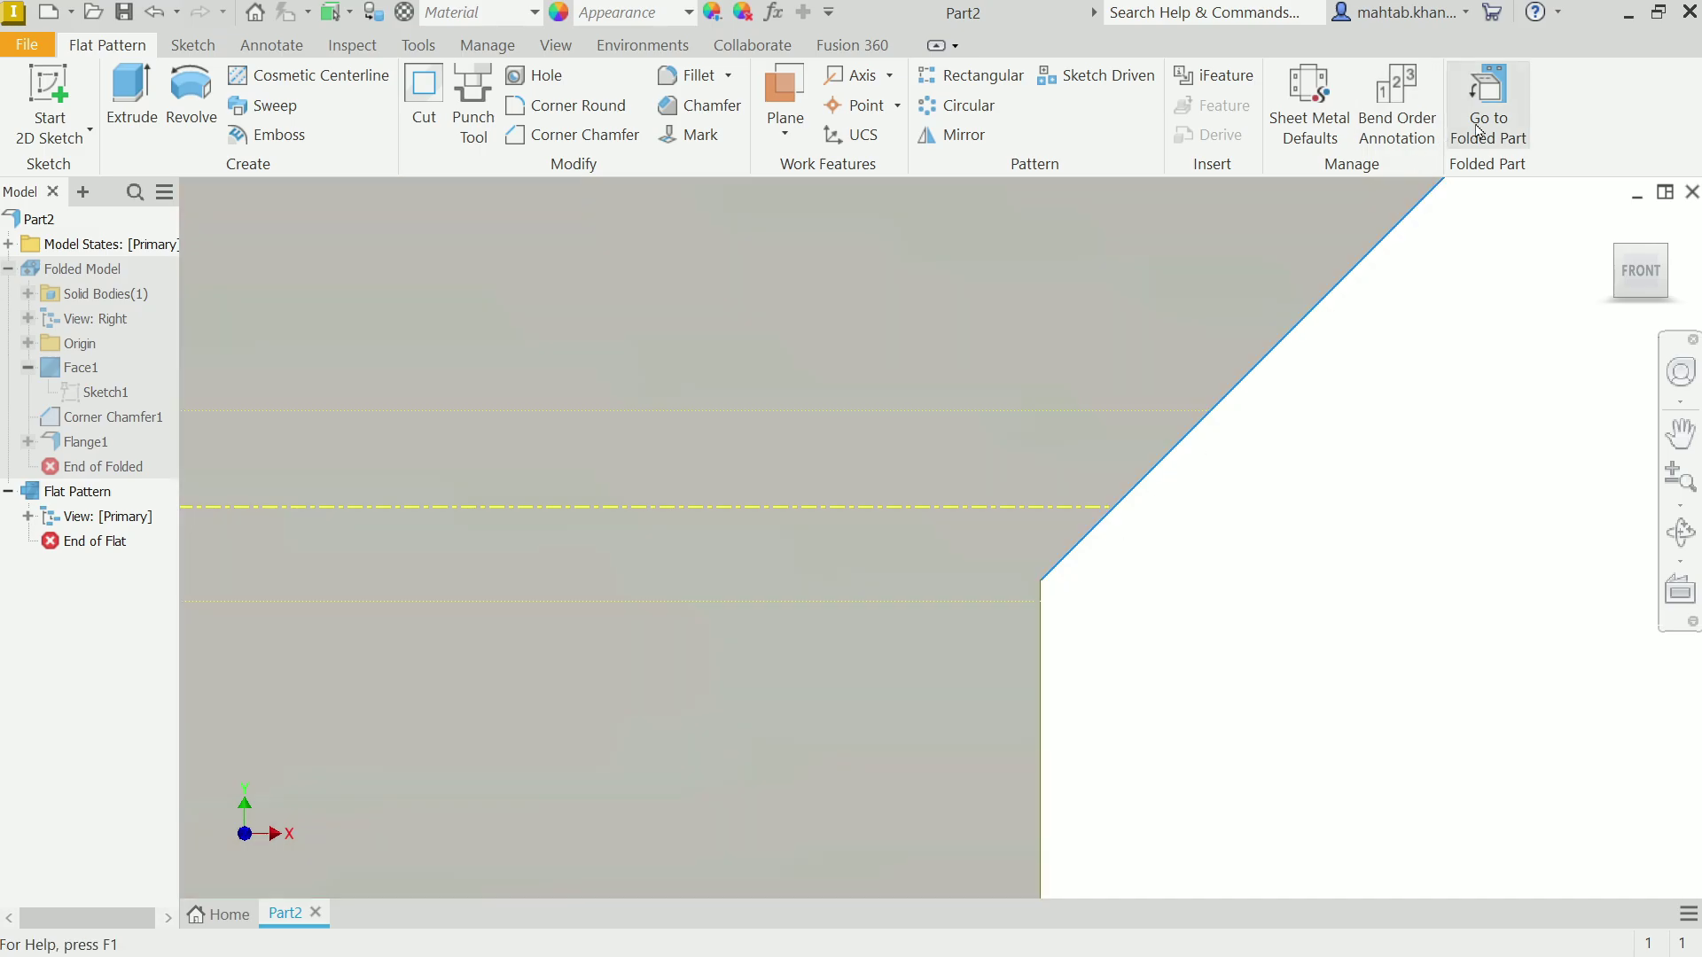
{"action": "left_click", "coordinate": [1488, 104]}
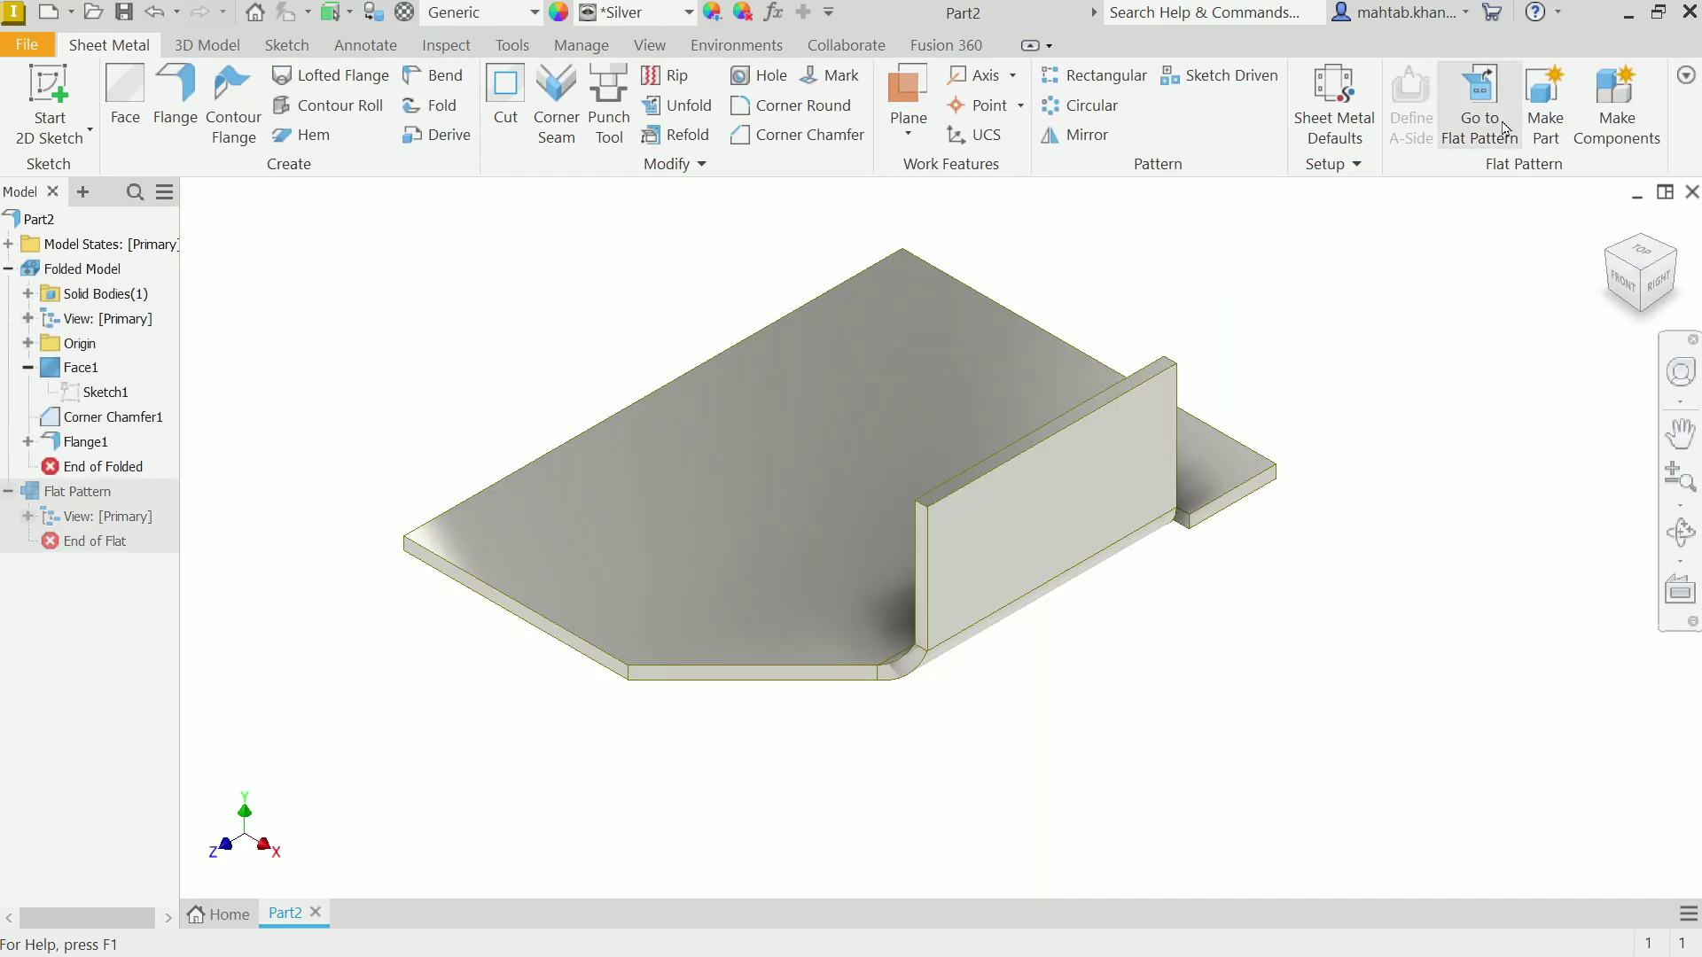
Step: Reopen Flange1 and switch its bend transition to Straight Line
{"action": "left_click", "coordinate": [86, 442]}
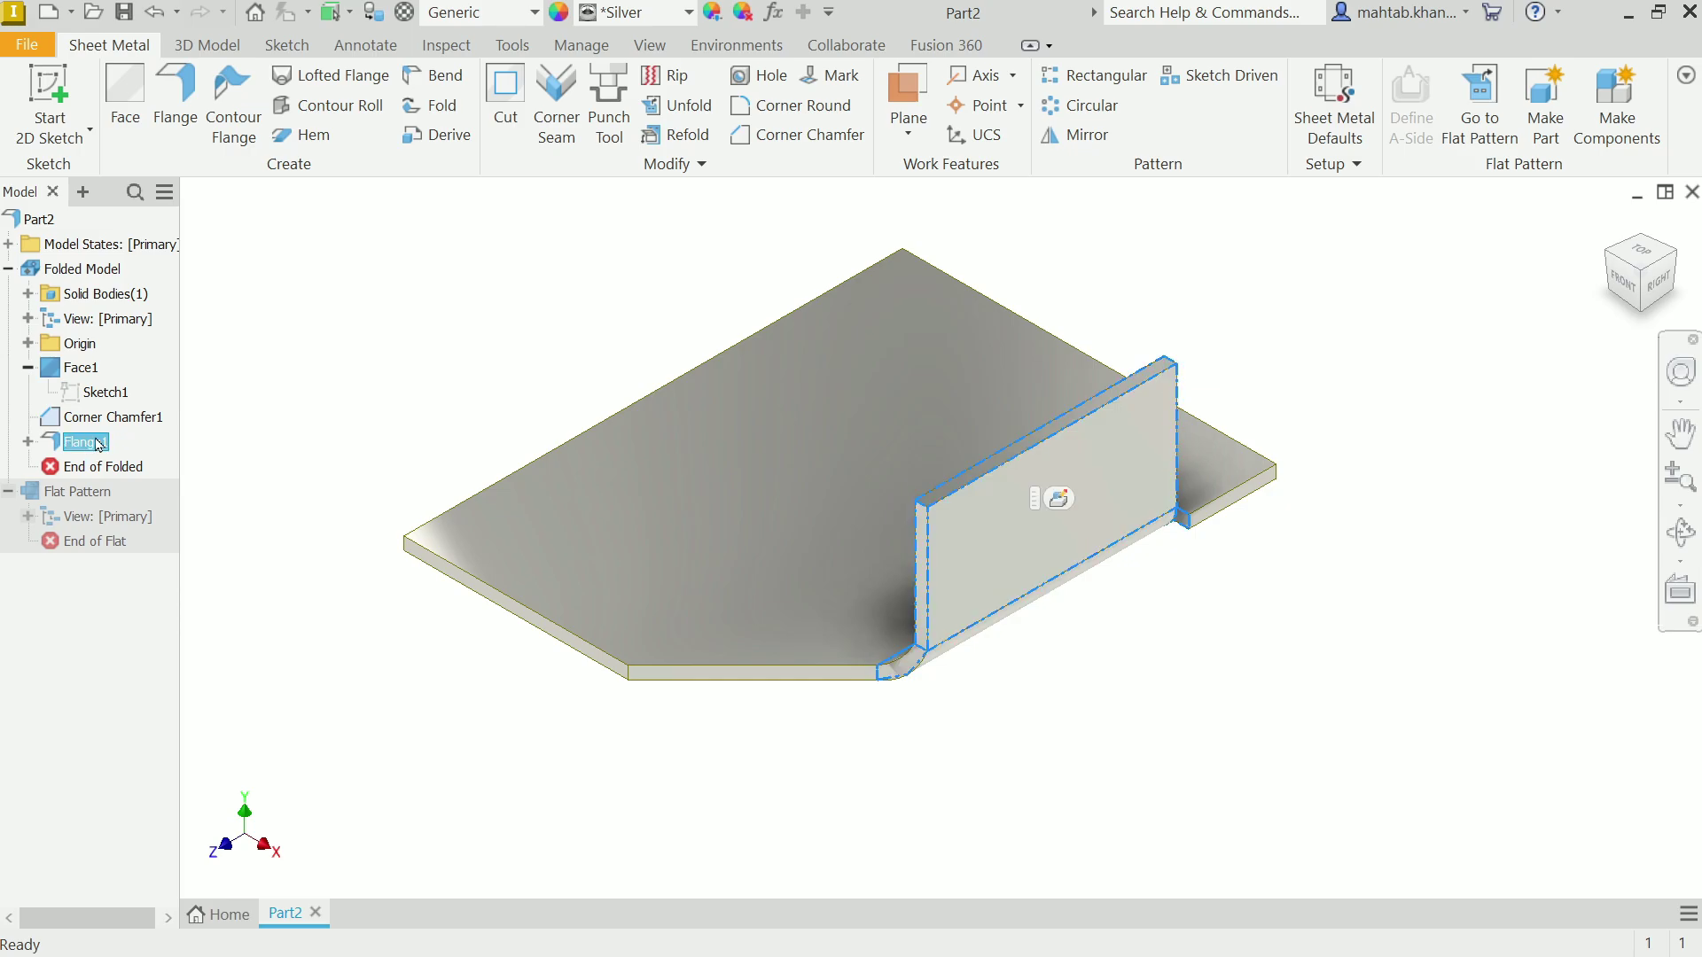
{"action": "left_click", "coordinate": [1058, 499]}
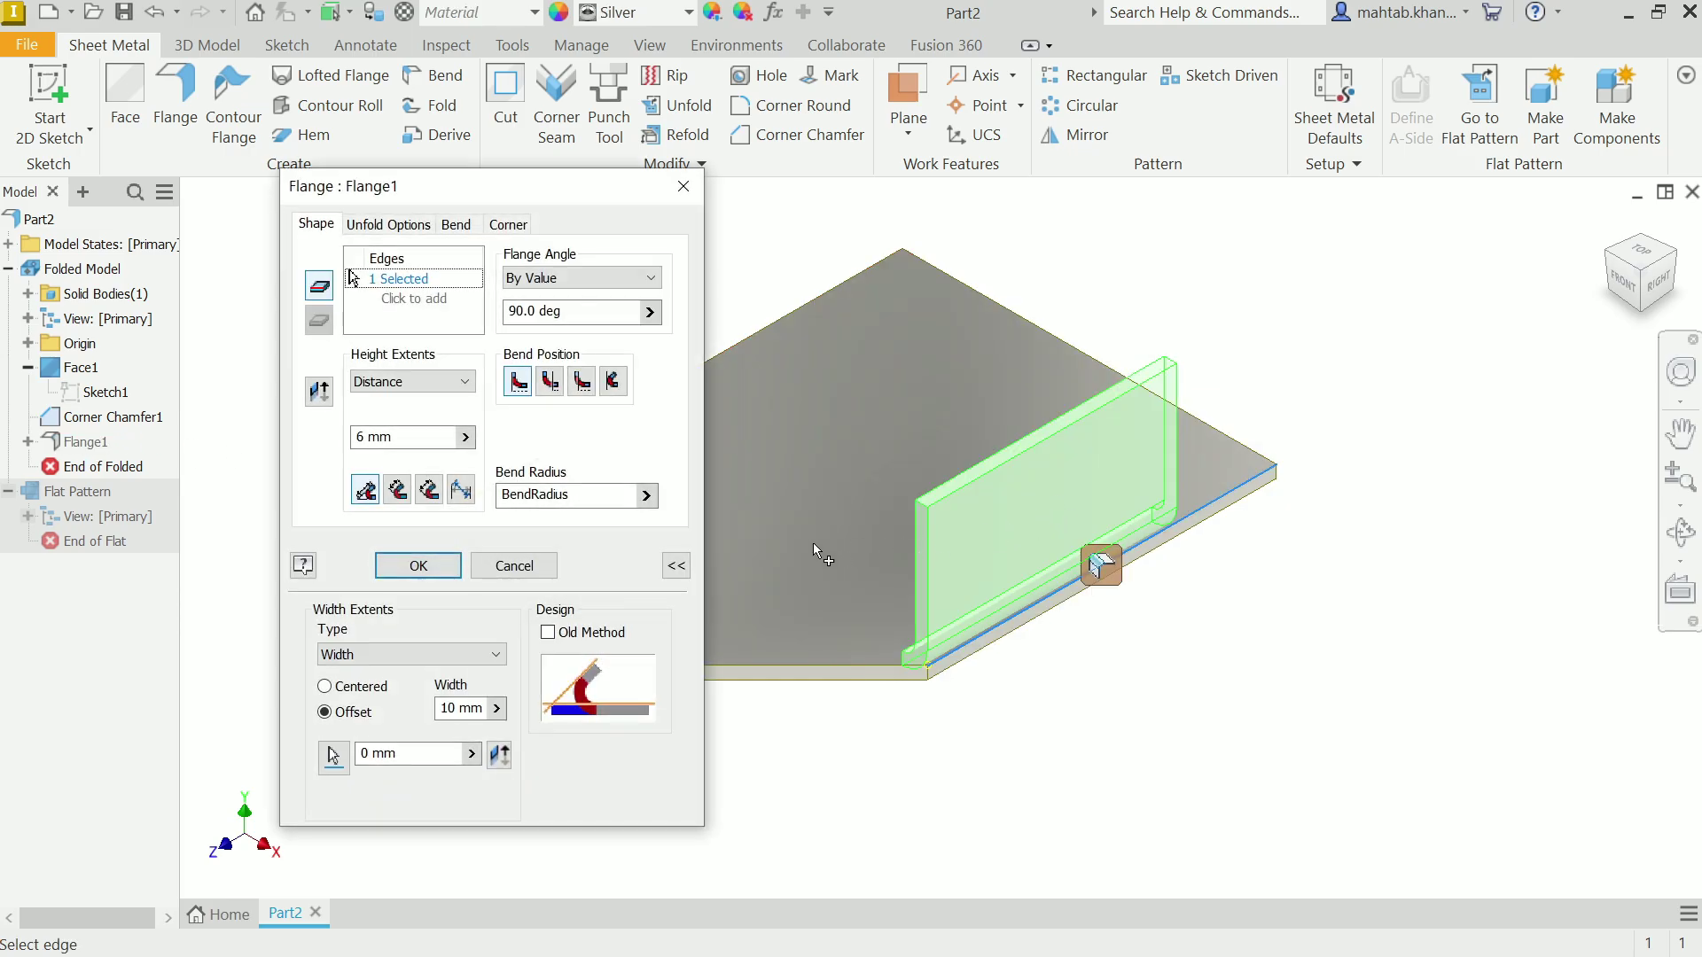
{"action": "left_click", "coordinate": [458, 225]}
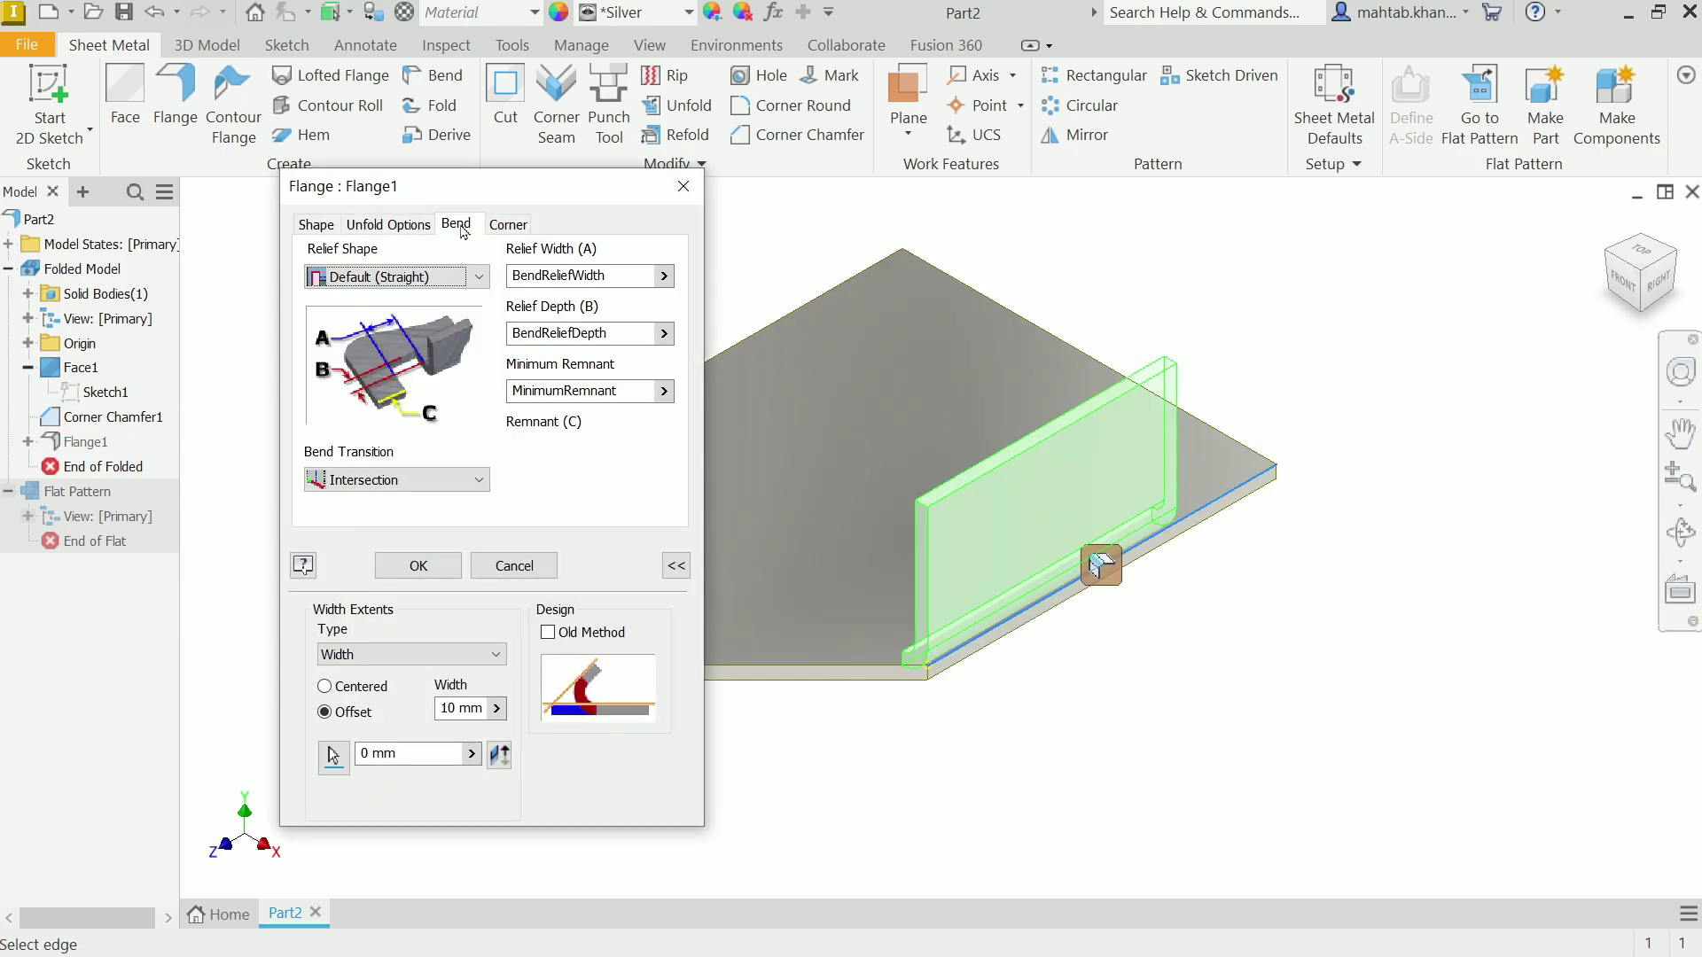
{"action": "left_click", "coordinate": [396, 482]}
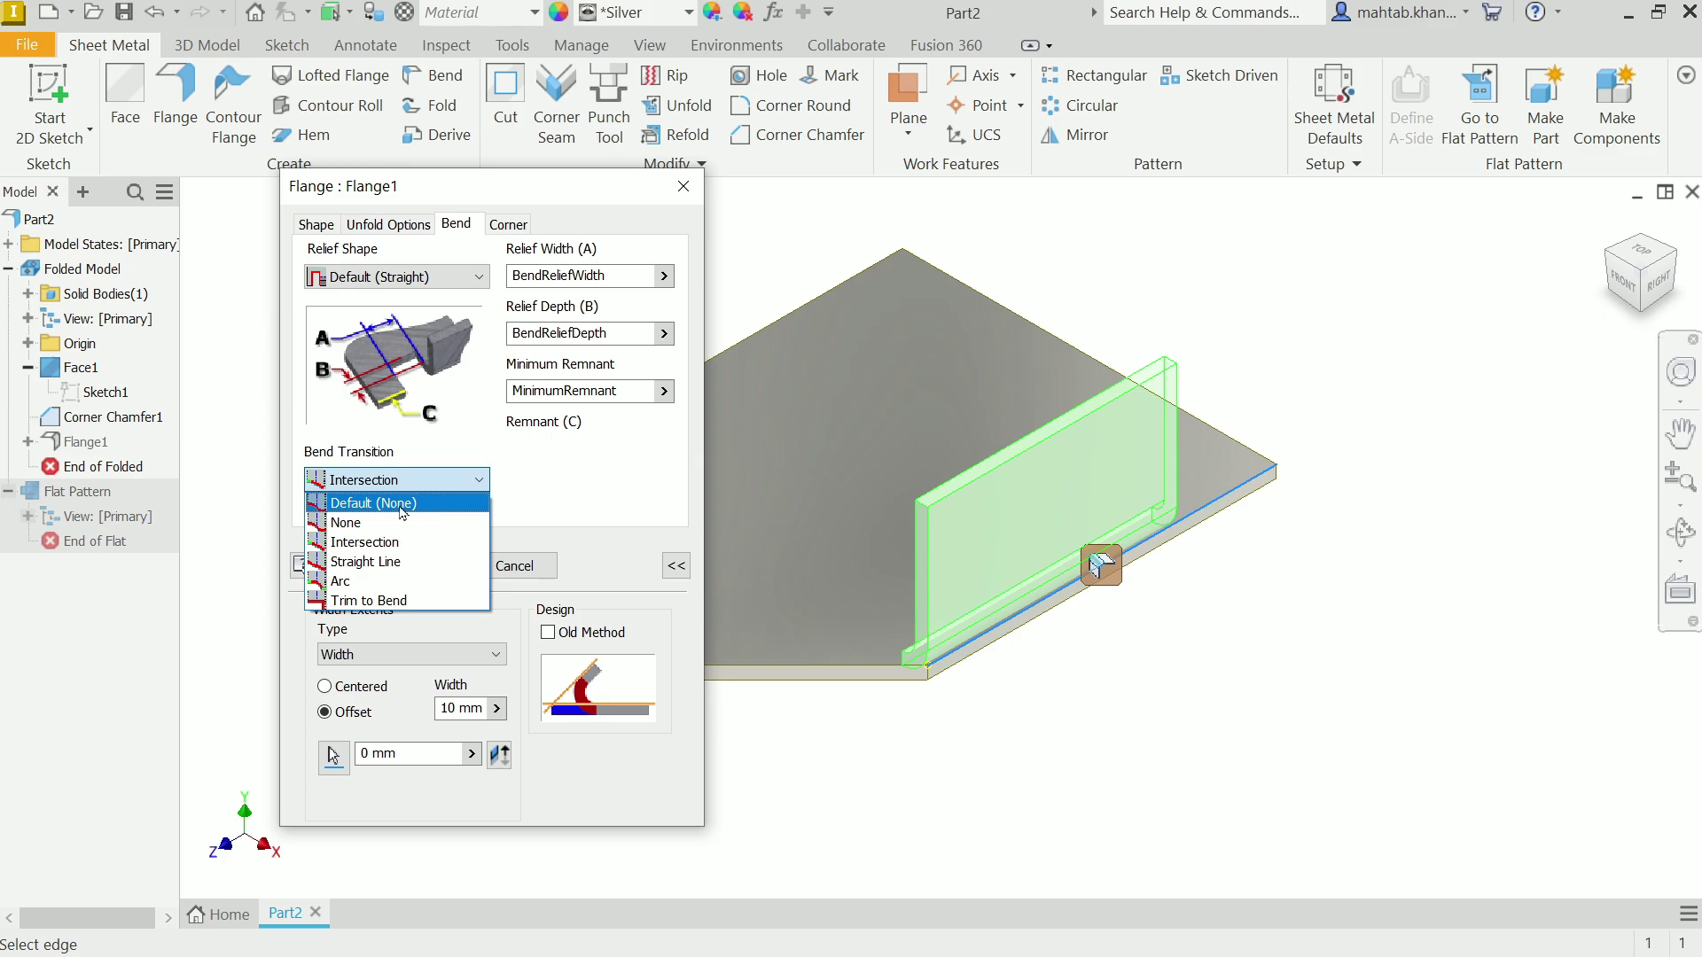
{"action": "left_click", "coordinate": [372, 561]}
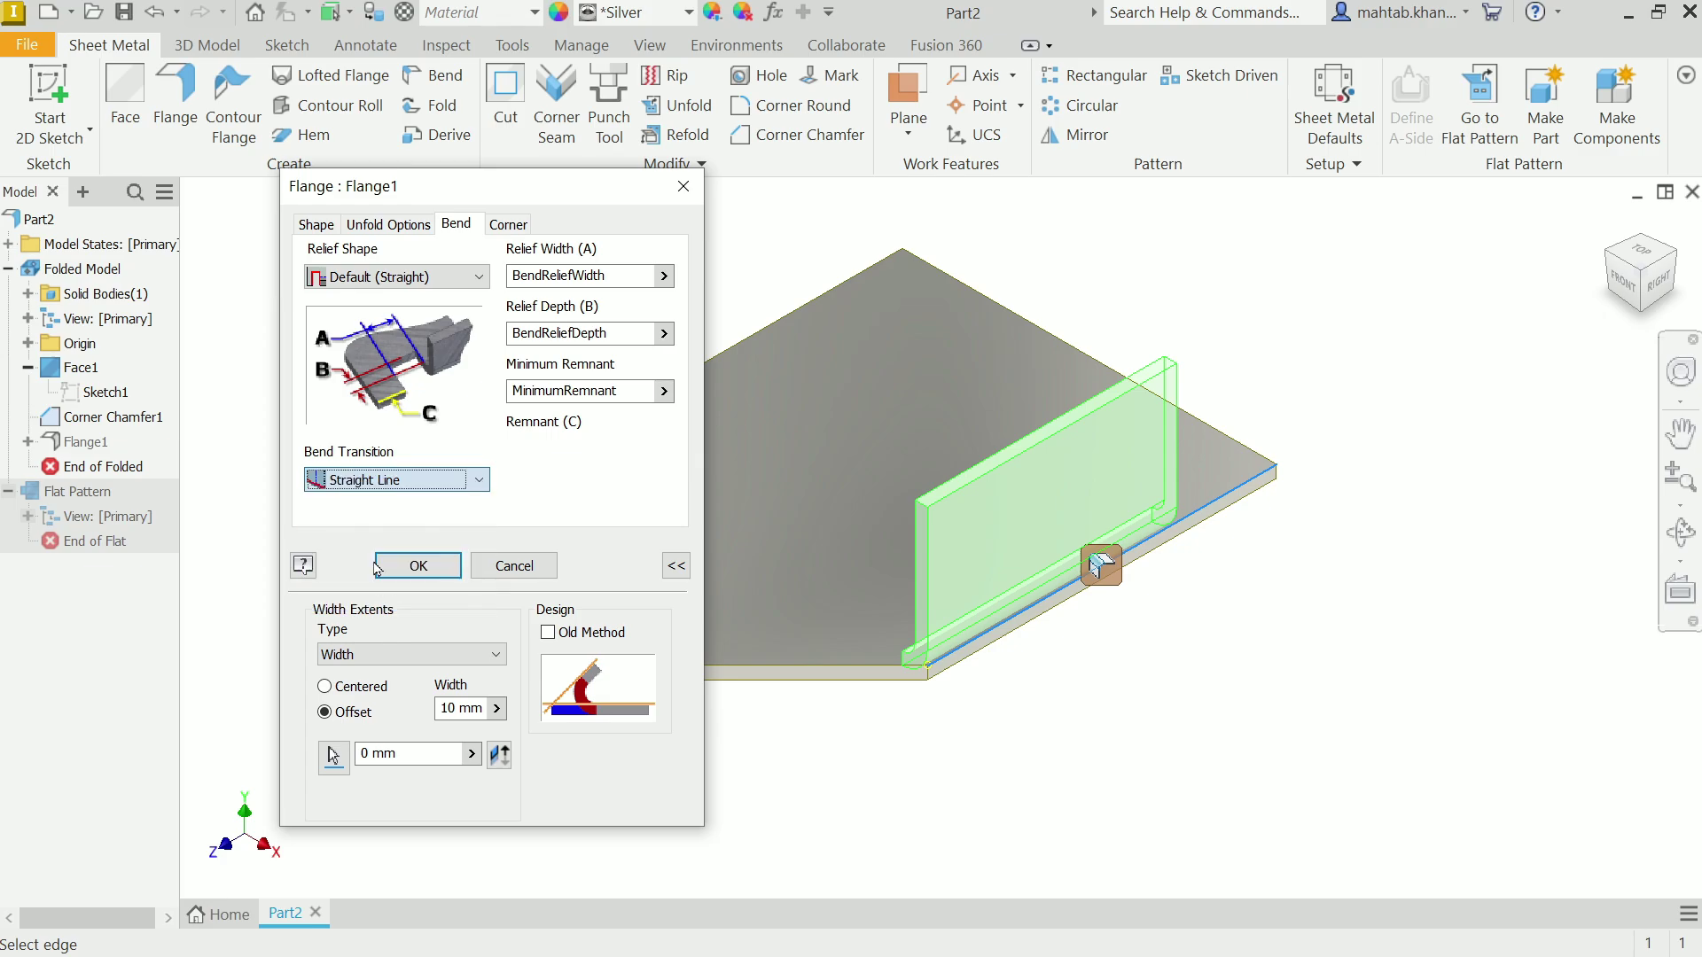
{"action": "left_click", "coordinate": [426, 565]}
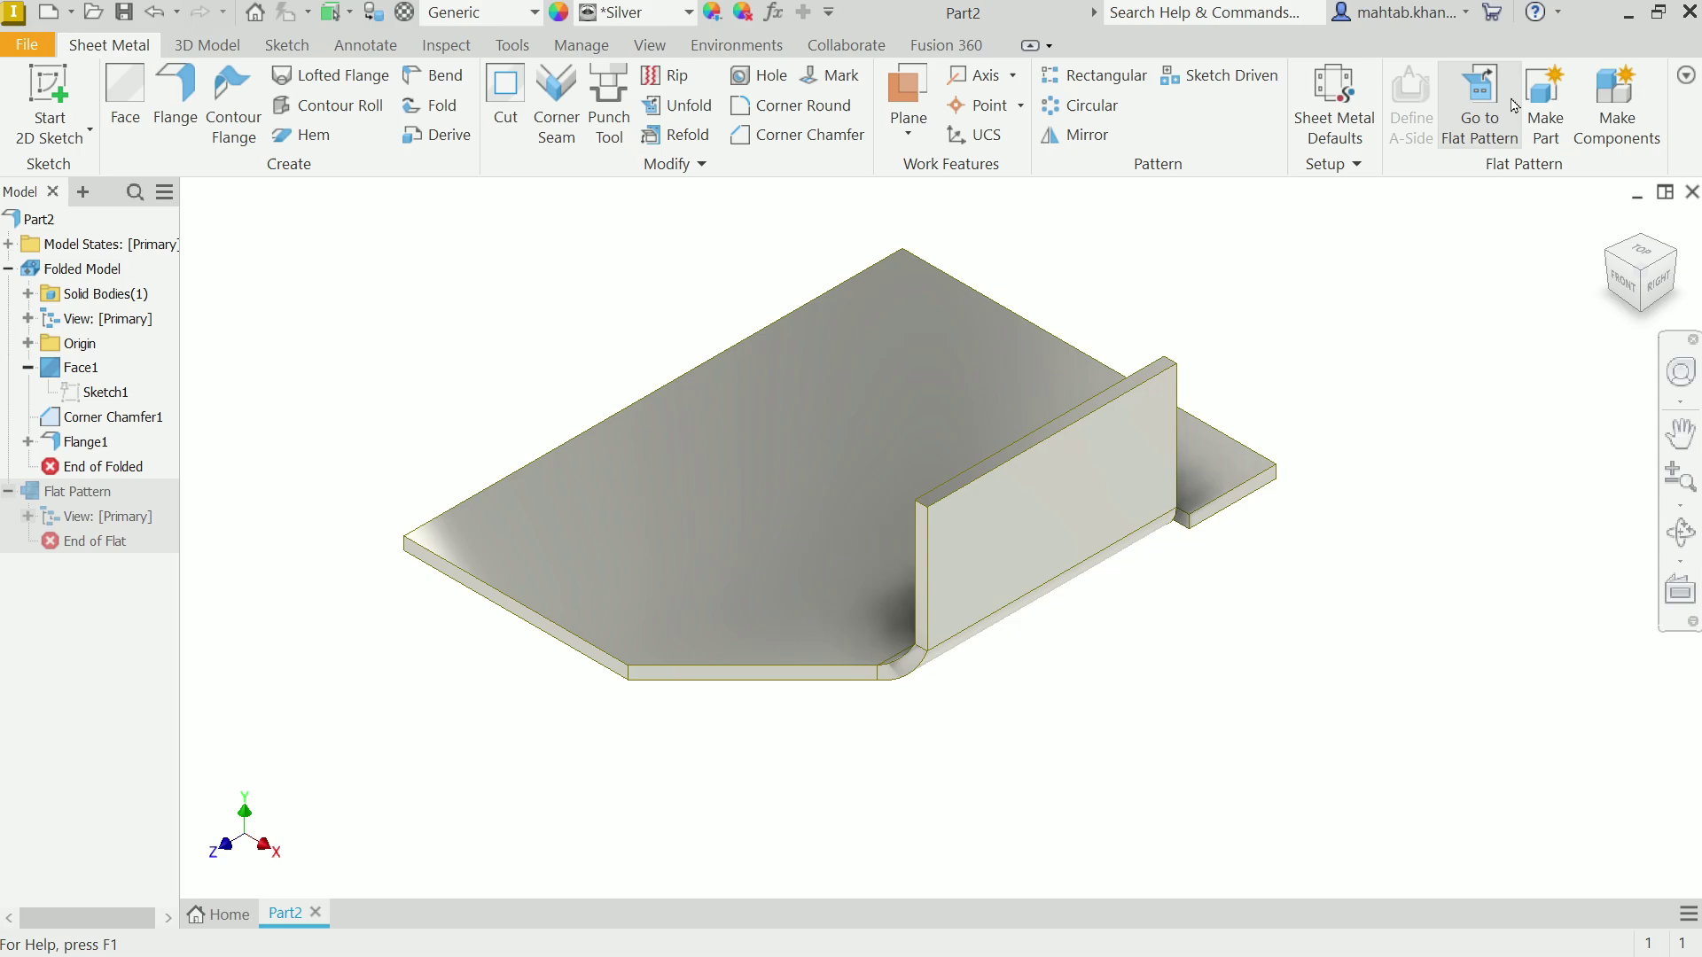
Step: Show the flat pattern and zoom in on the Straight Line transition at the chamfer
{"action": "left_click", "coordinate": [1493, 104]}
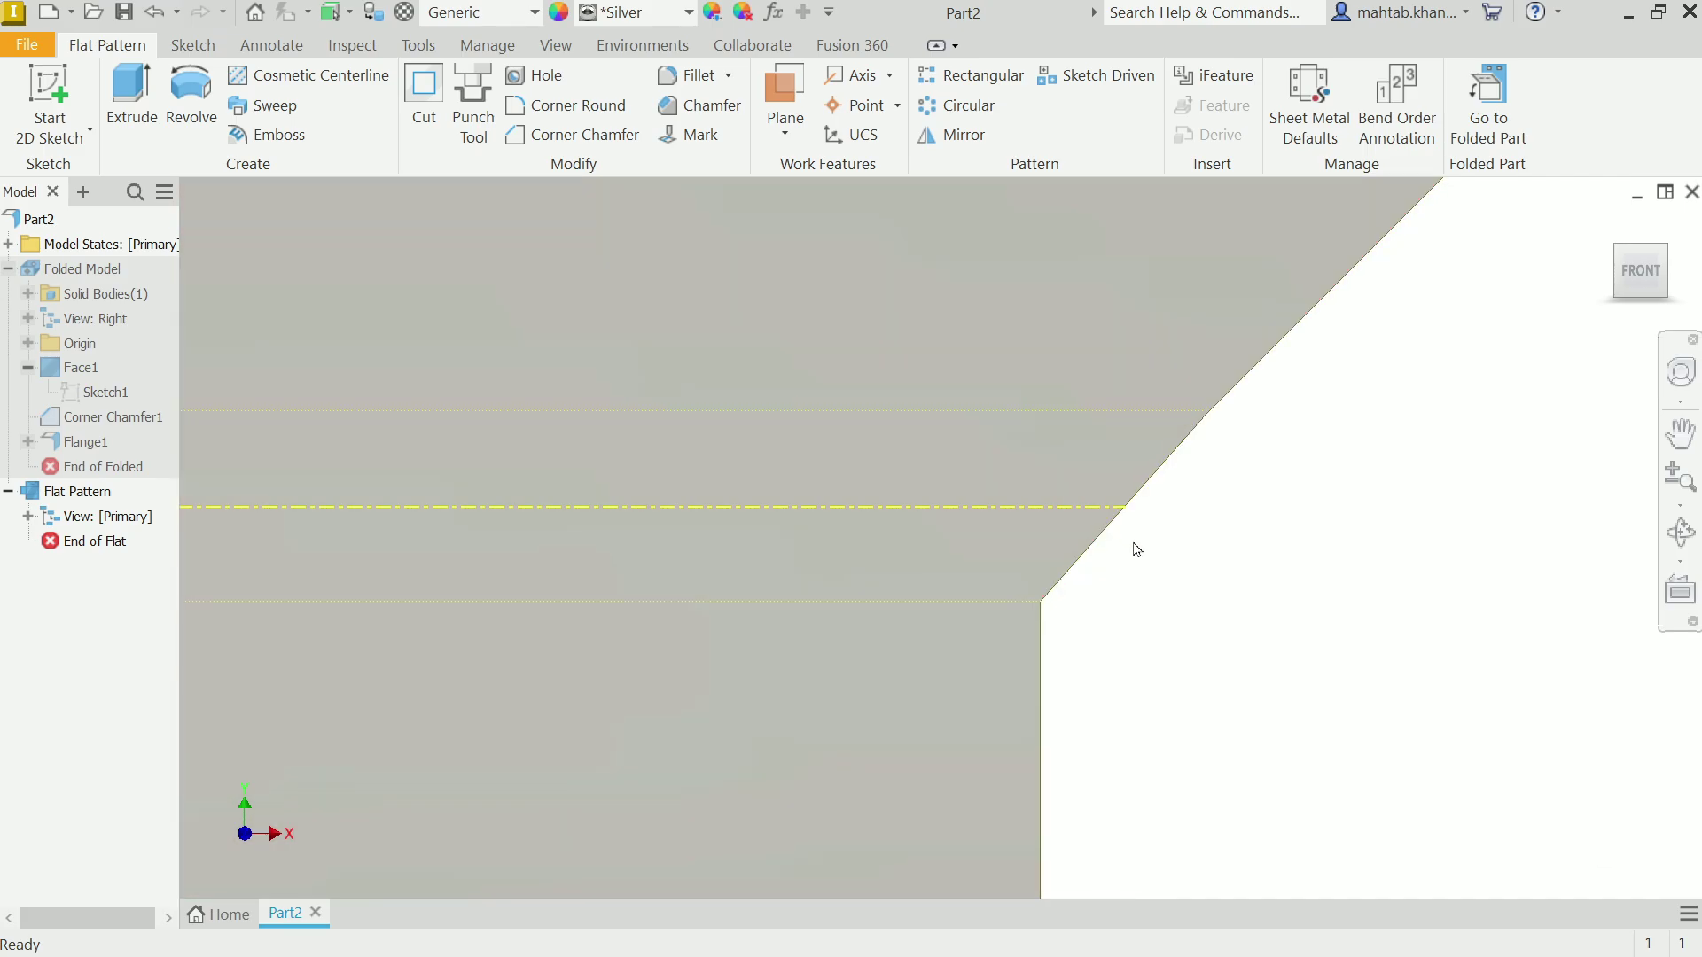
{"action": "scroll", "coordinate": [1193, 463], "scroll_direction": "up", "scroll_amount": 3}
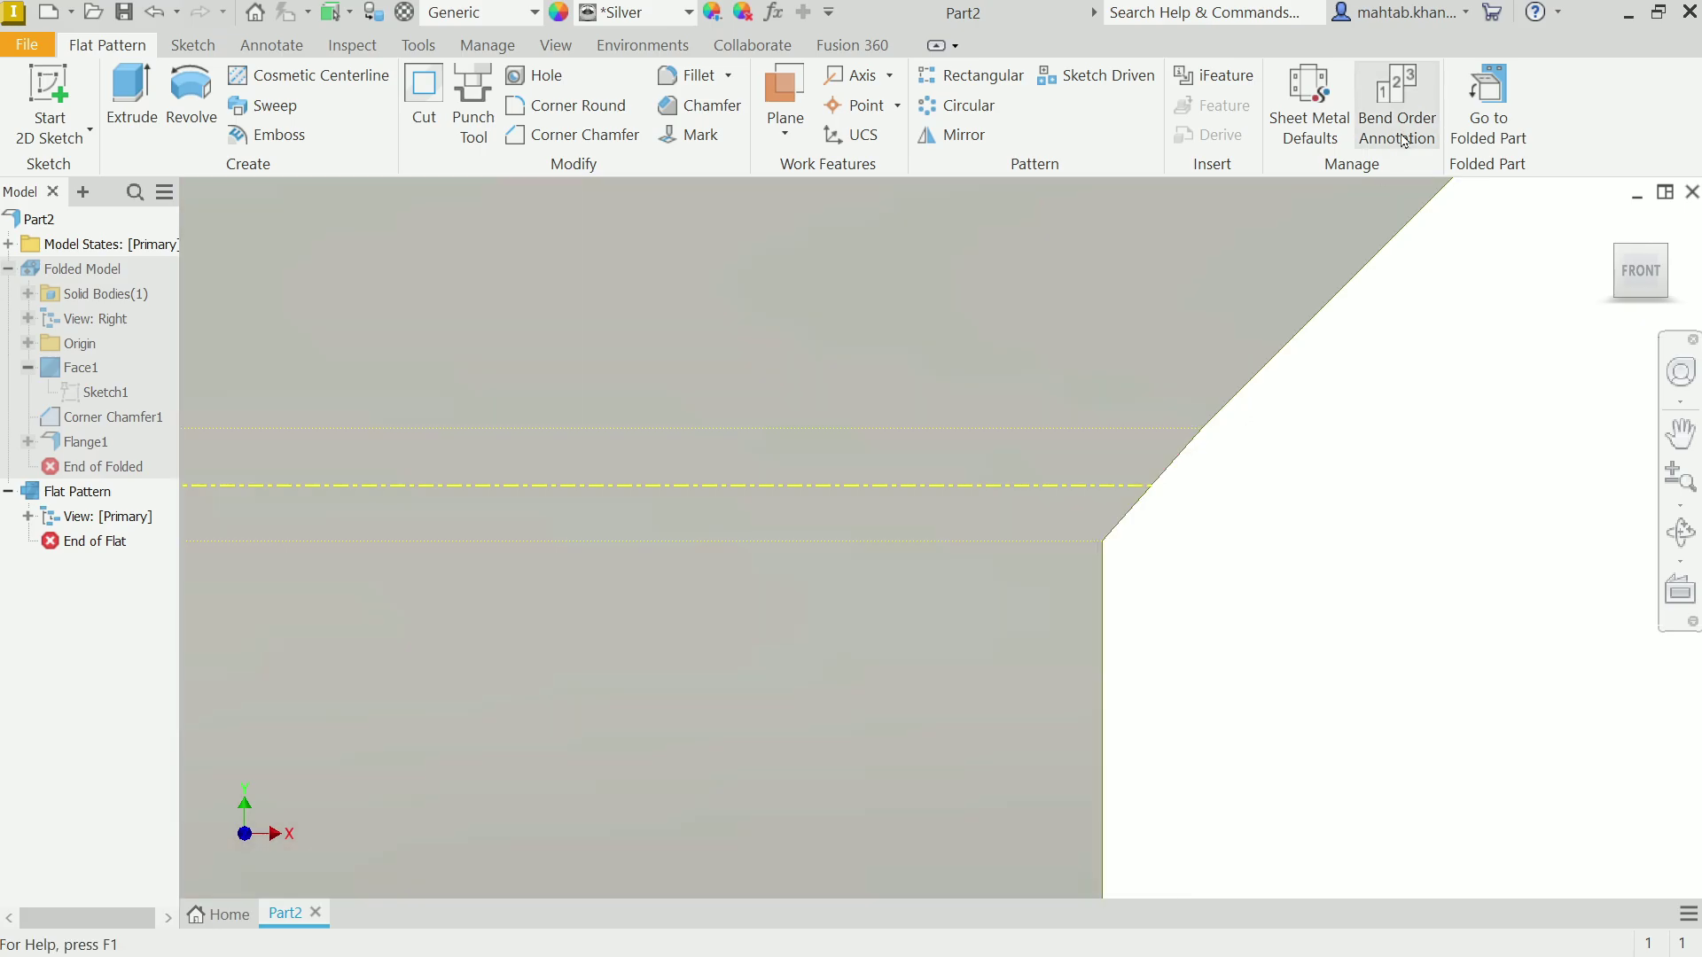
Step: Back in the folded part, give Flange1 an Arc bend transition with a 1.5 mm radius
{"action": "left_click", "coordinate": [1499, 114]}
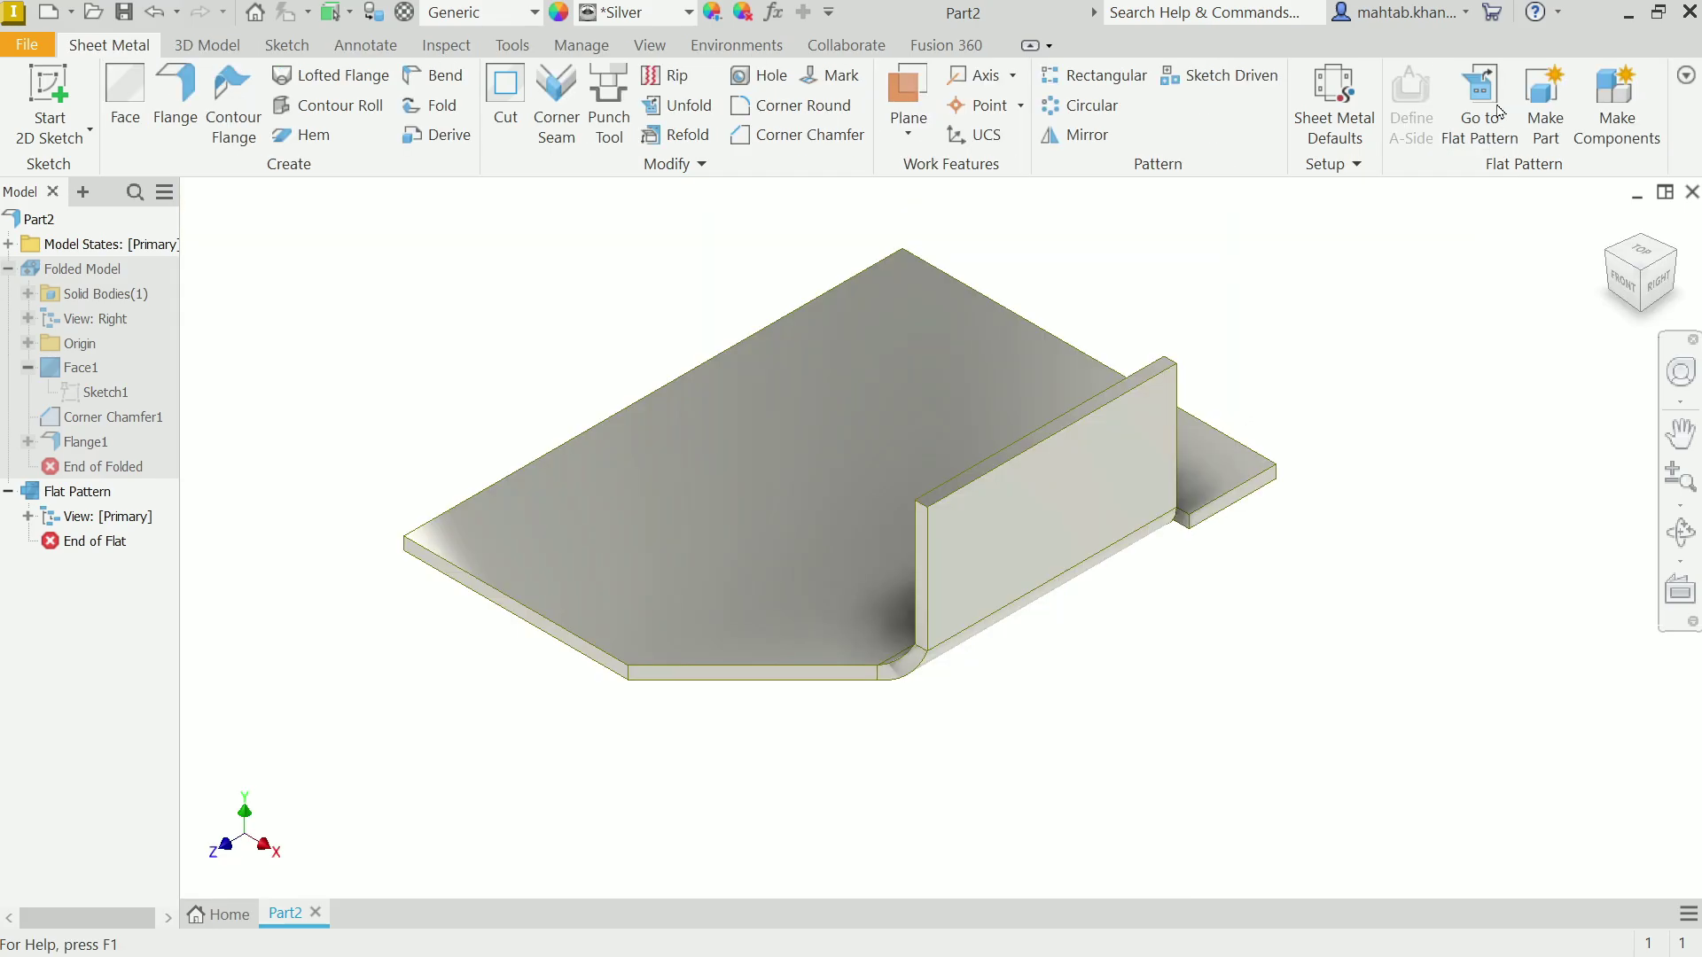
{"action": "double_click", "coordinate": [1007, 539]}
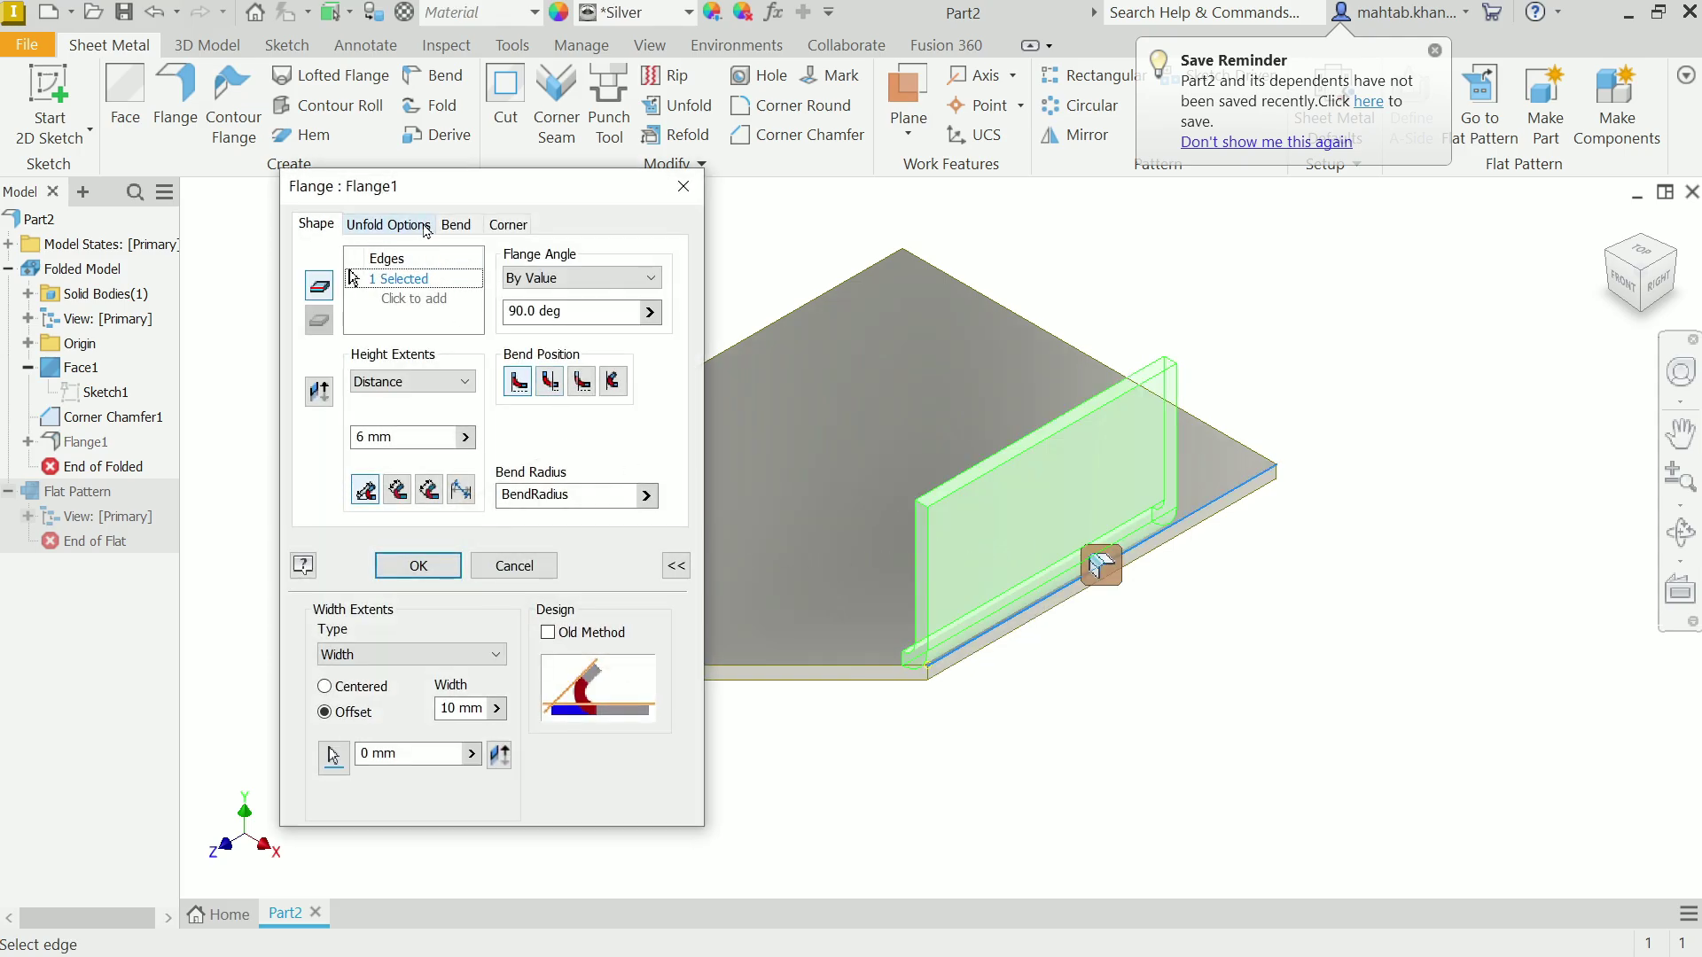
{"action": "left_click", "coordinate": [455, 226]}
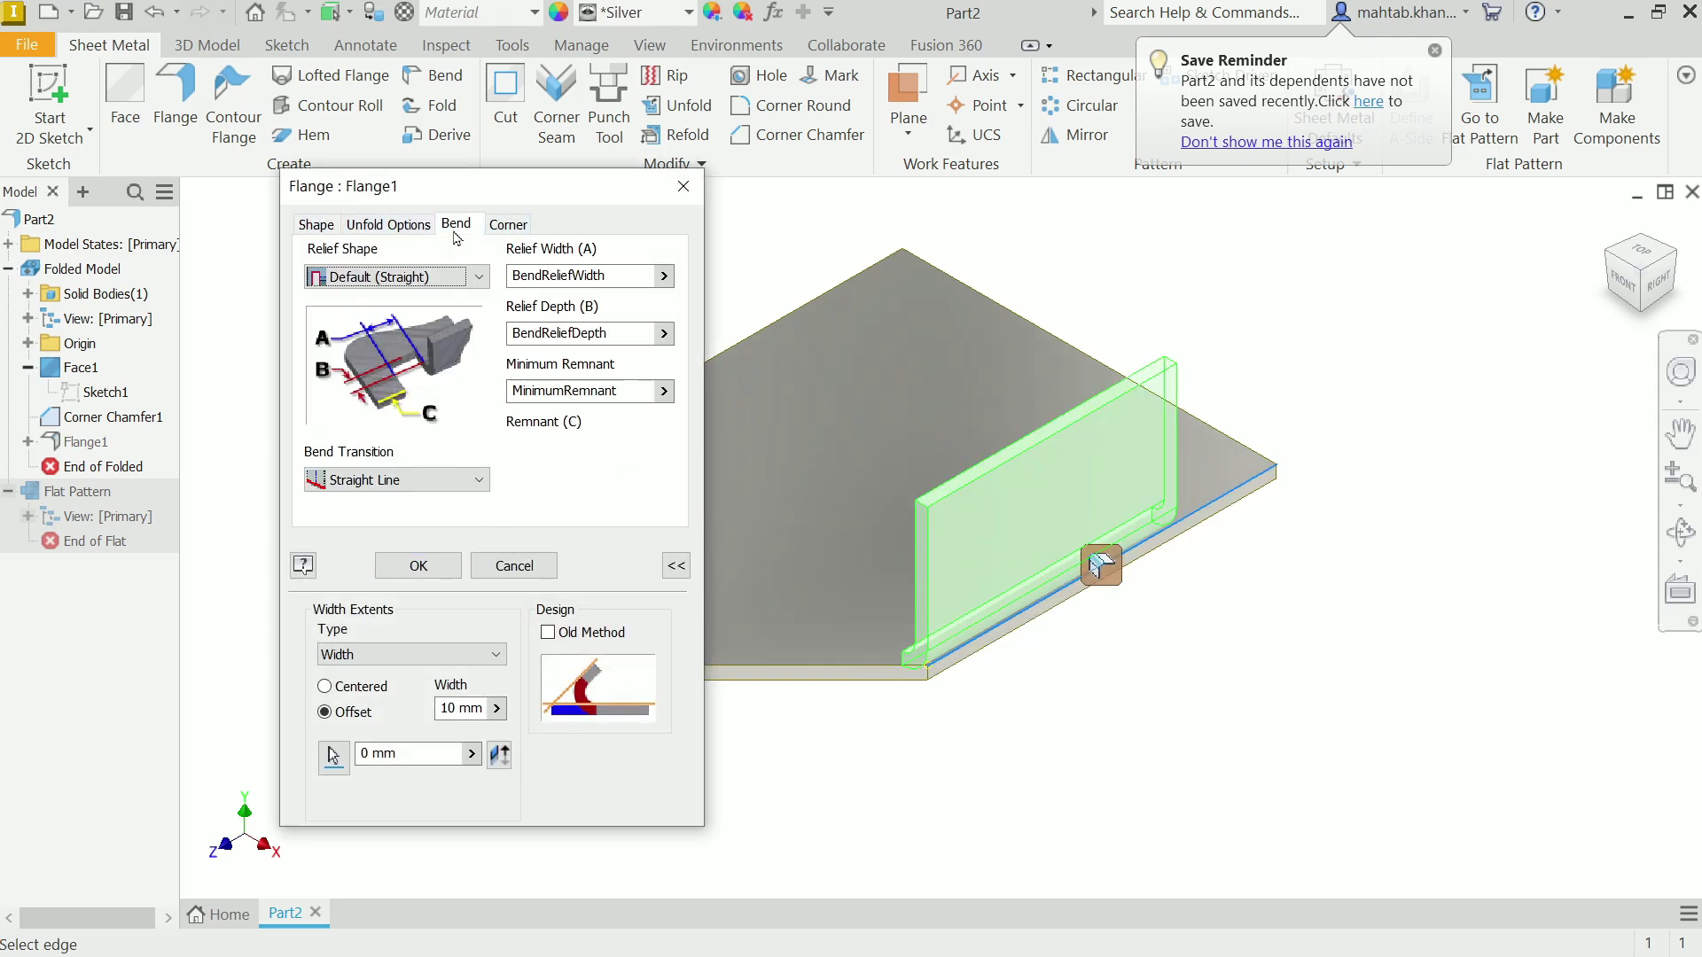
{"action": "left_click", "coordinate": [428, 479]}
{"action": "left_click", "coordinate": [339, 585]}
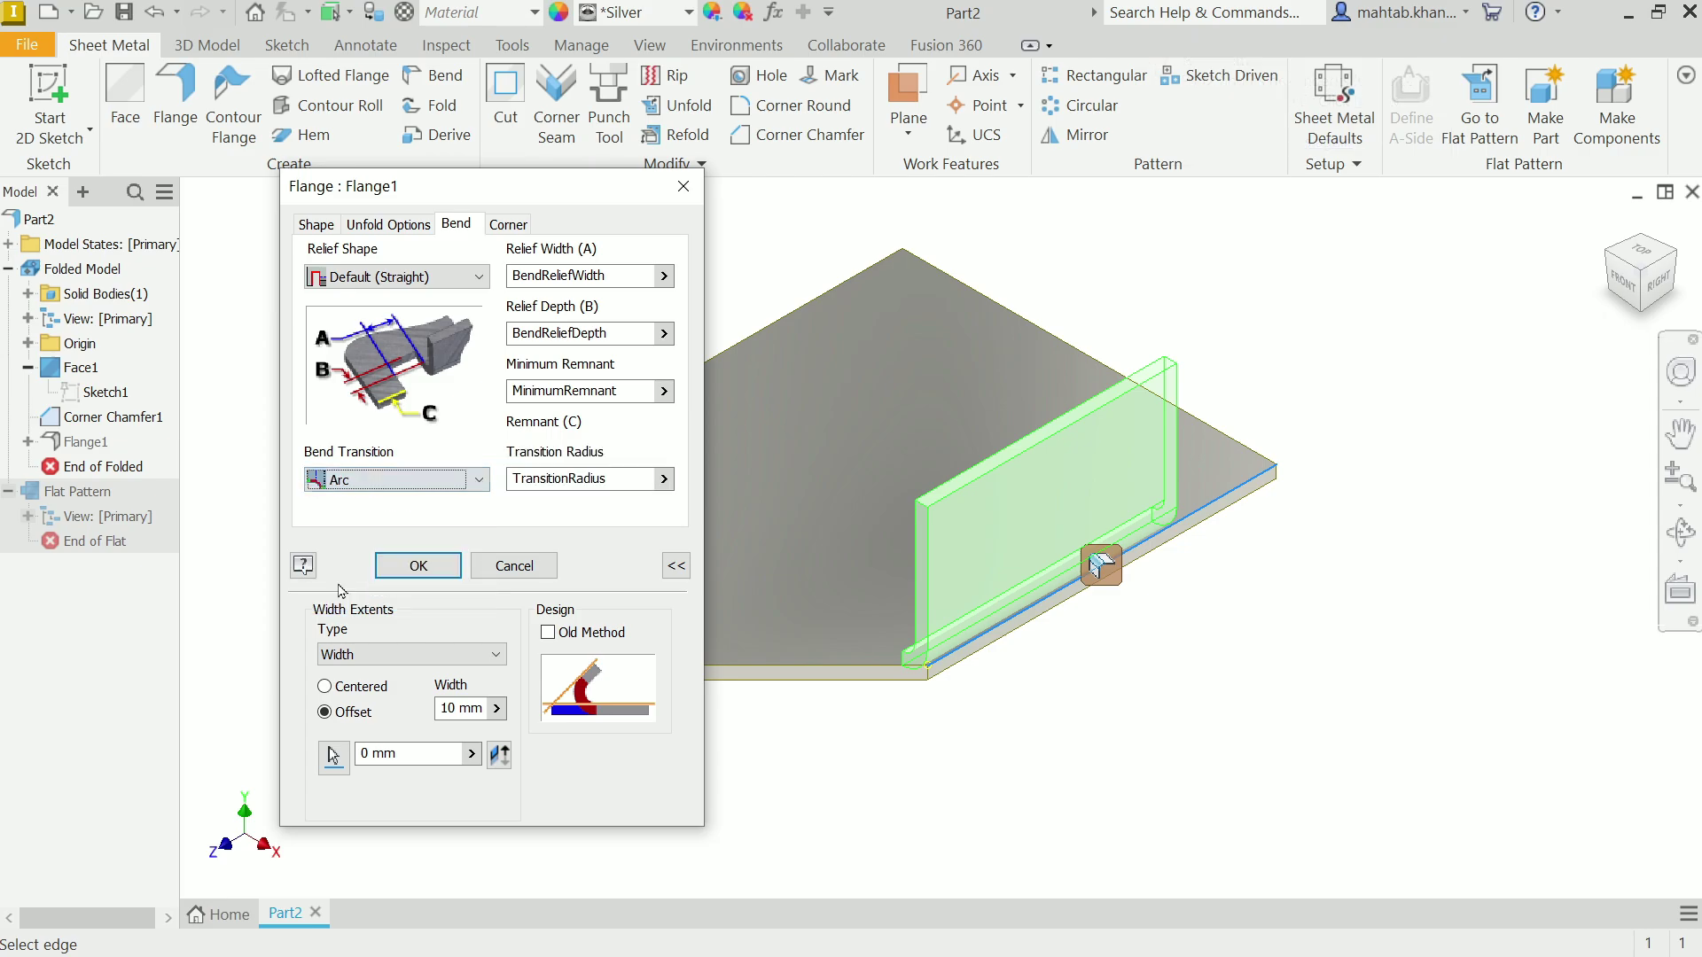
{"action": "left_click", "coordinate": [625, 481]}
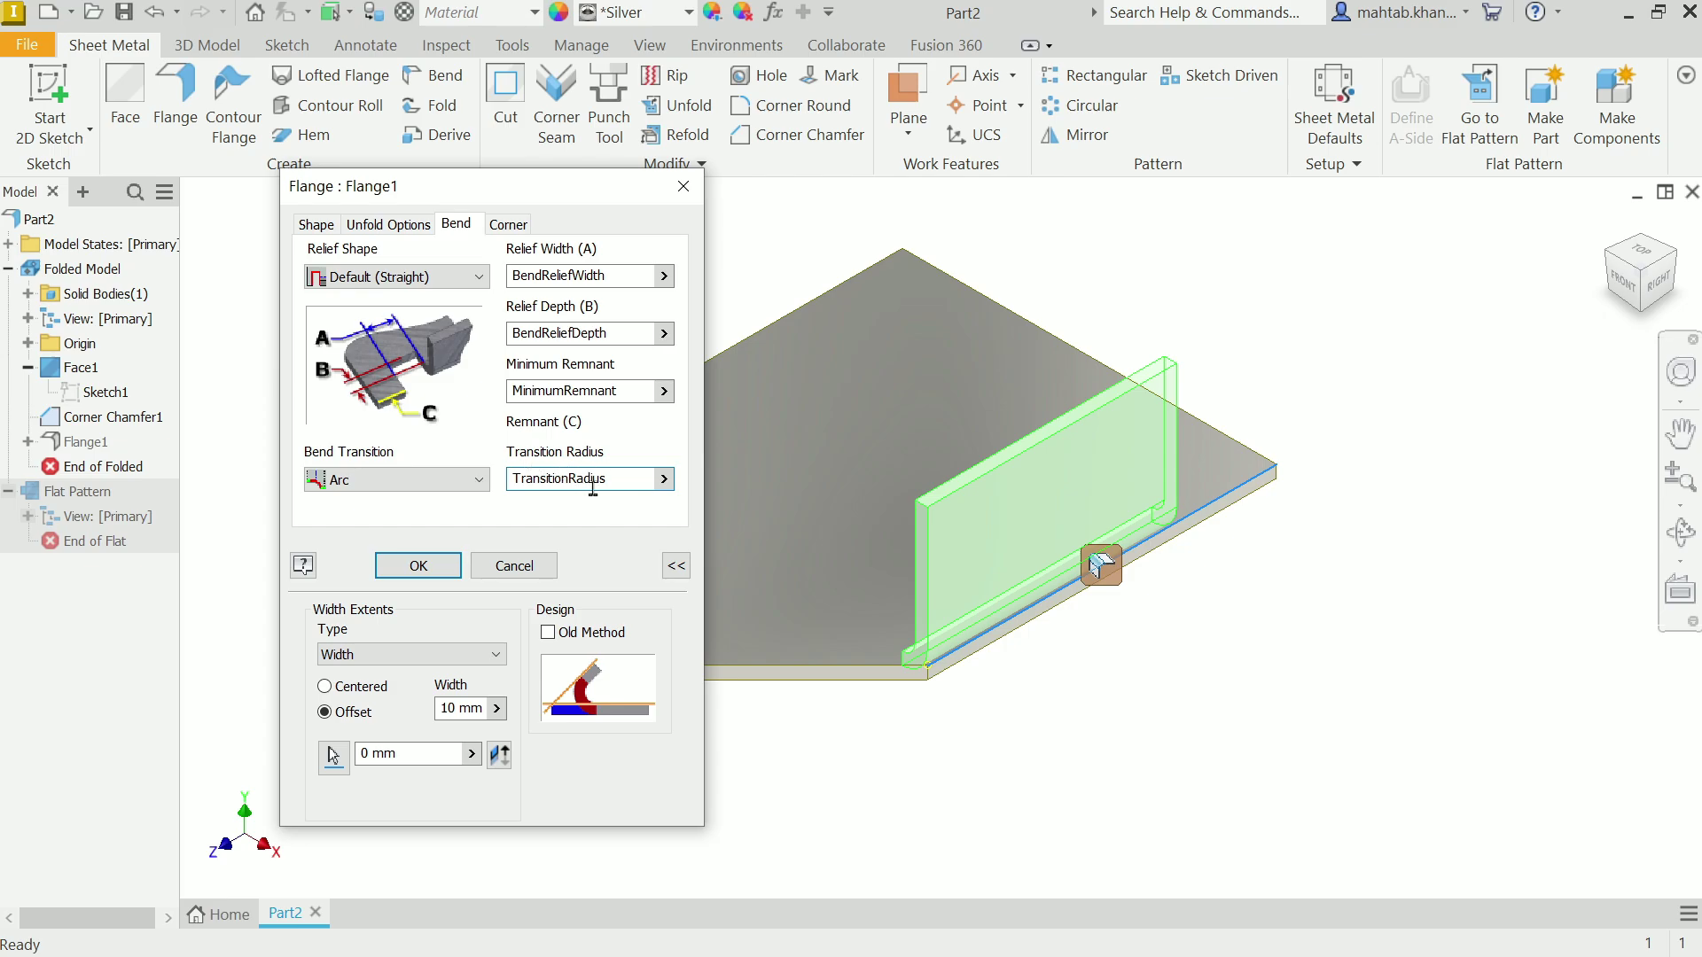
{"action": "double_click", "coordinate": [567, 473]}
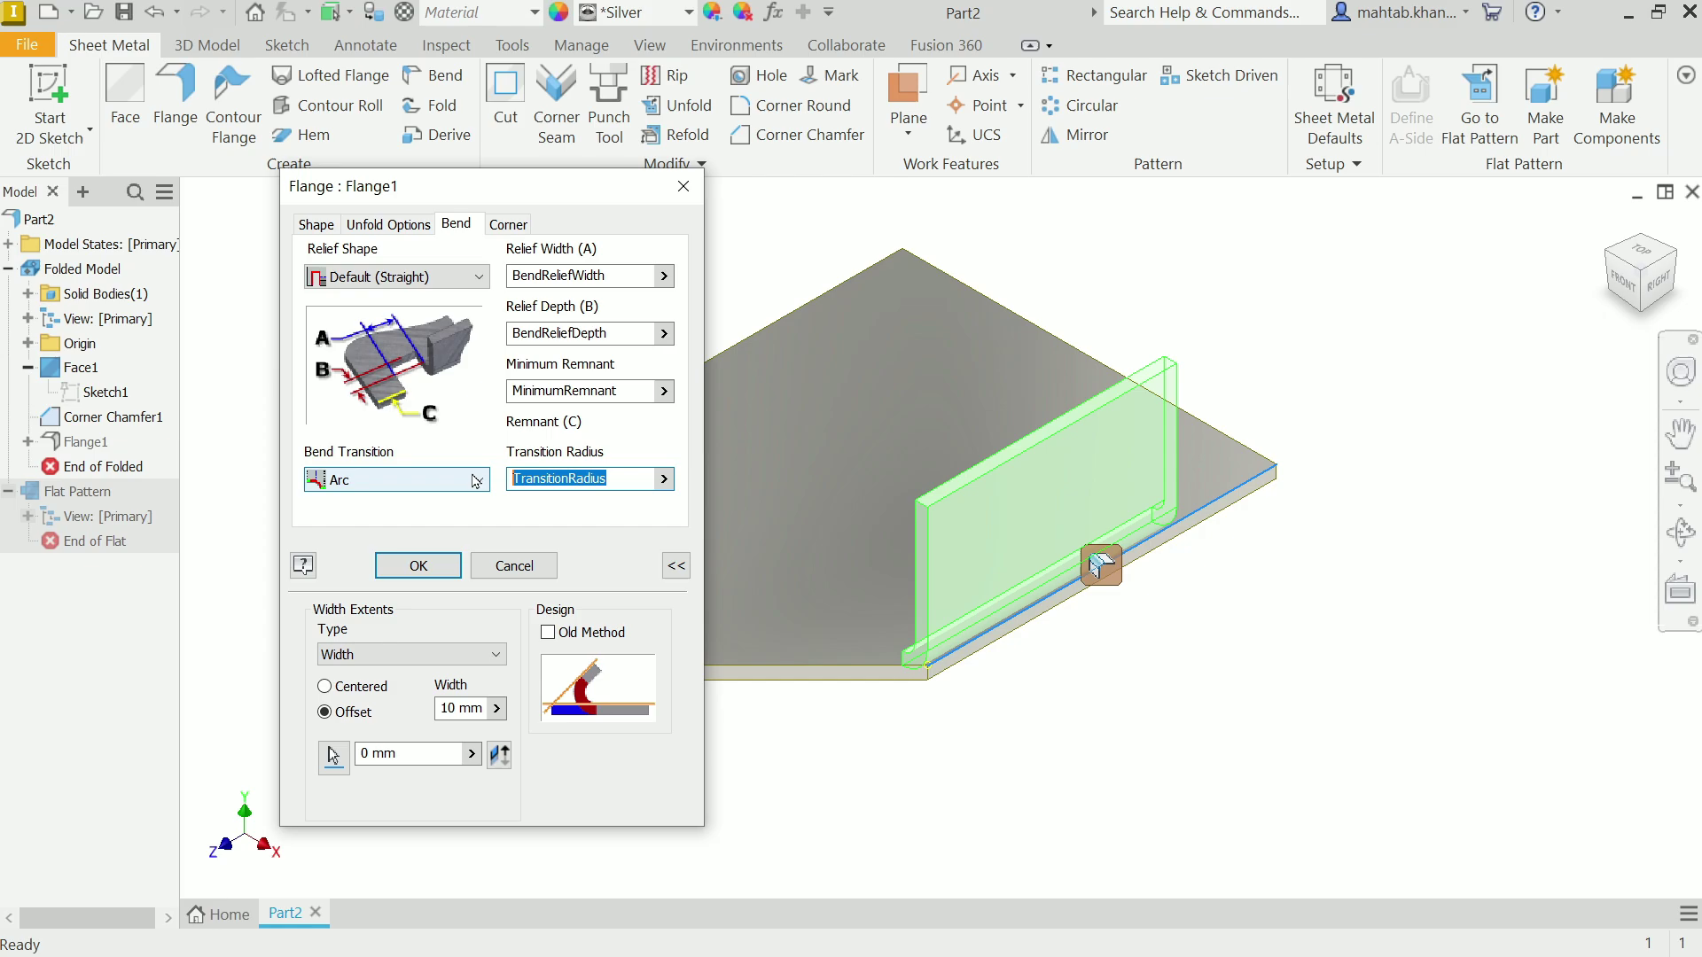
{"action": "type", "text": "1.5"}
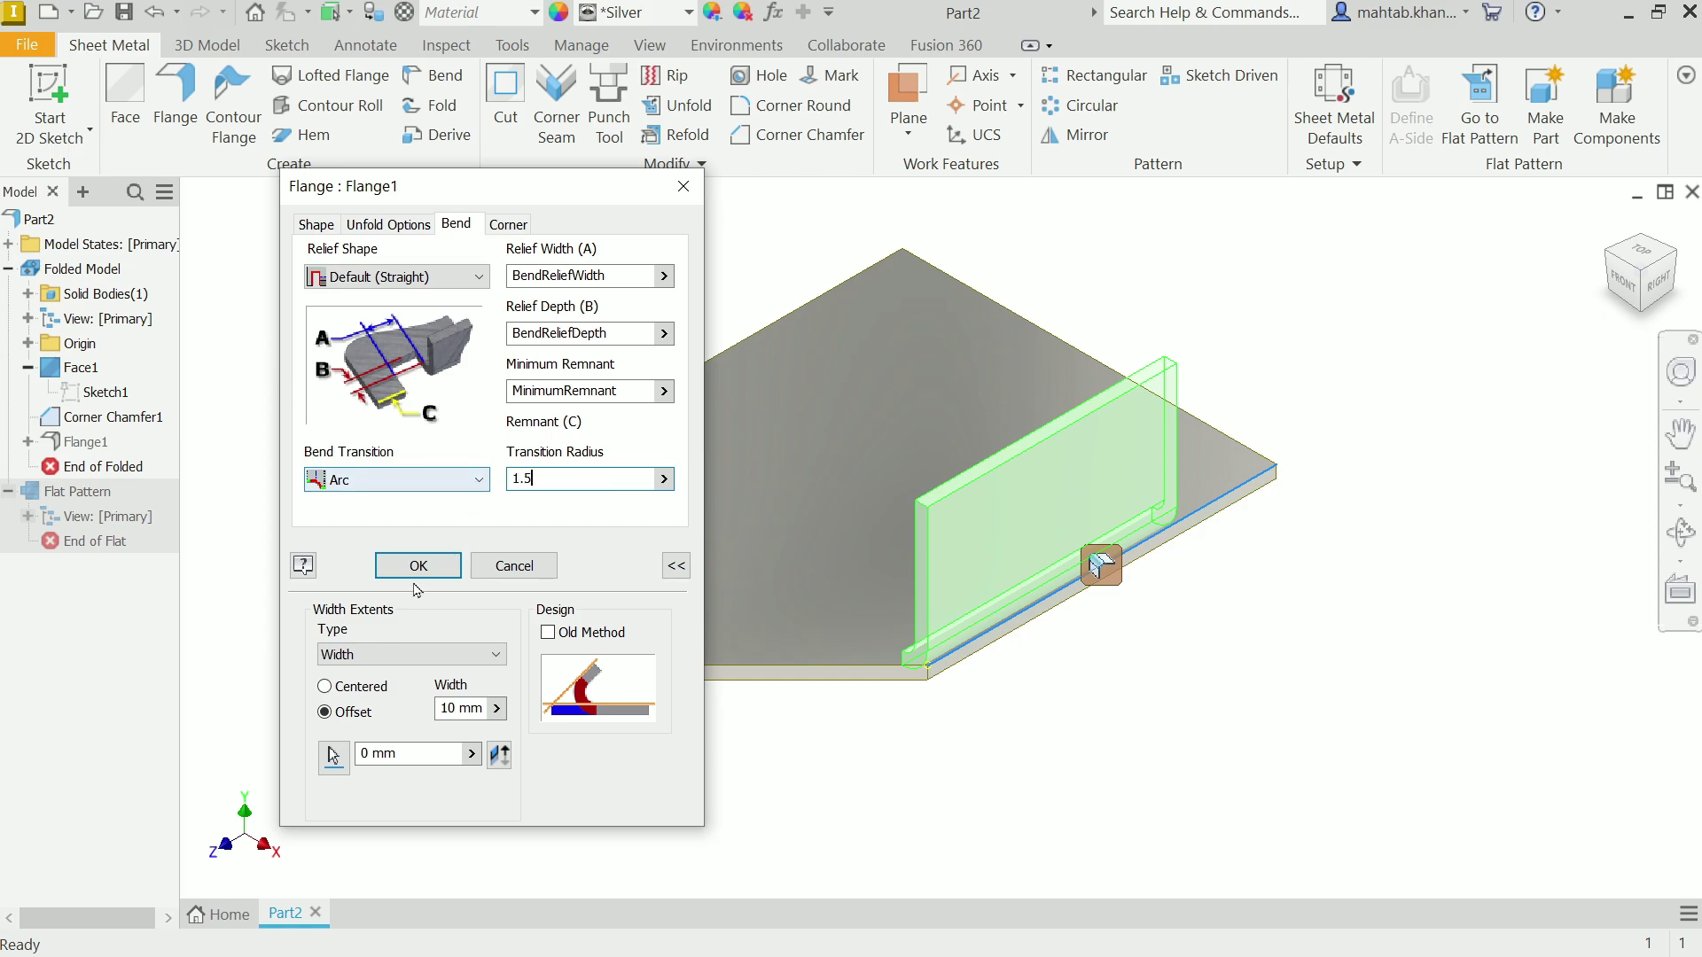
{"action": "left_click", "coordinate": [426, 566]}
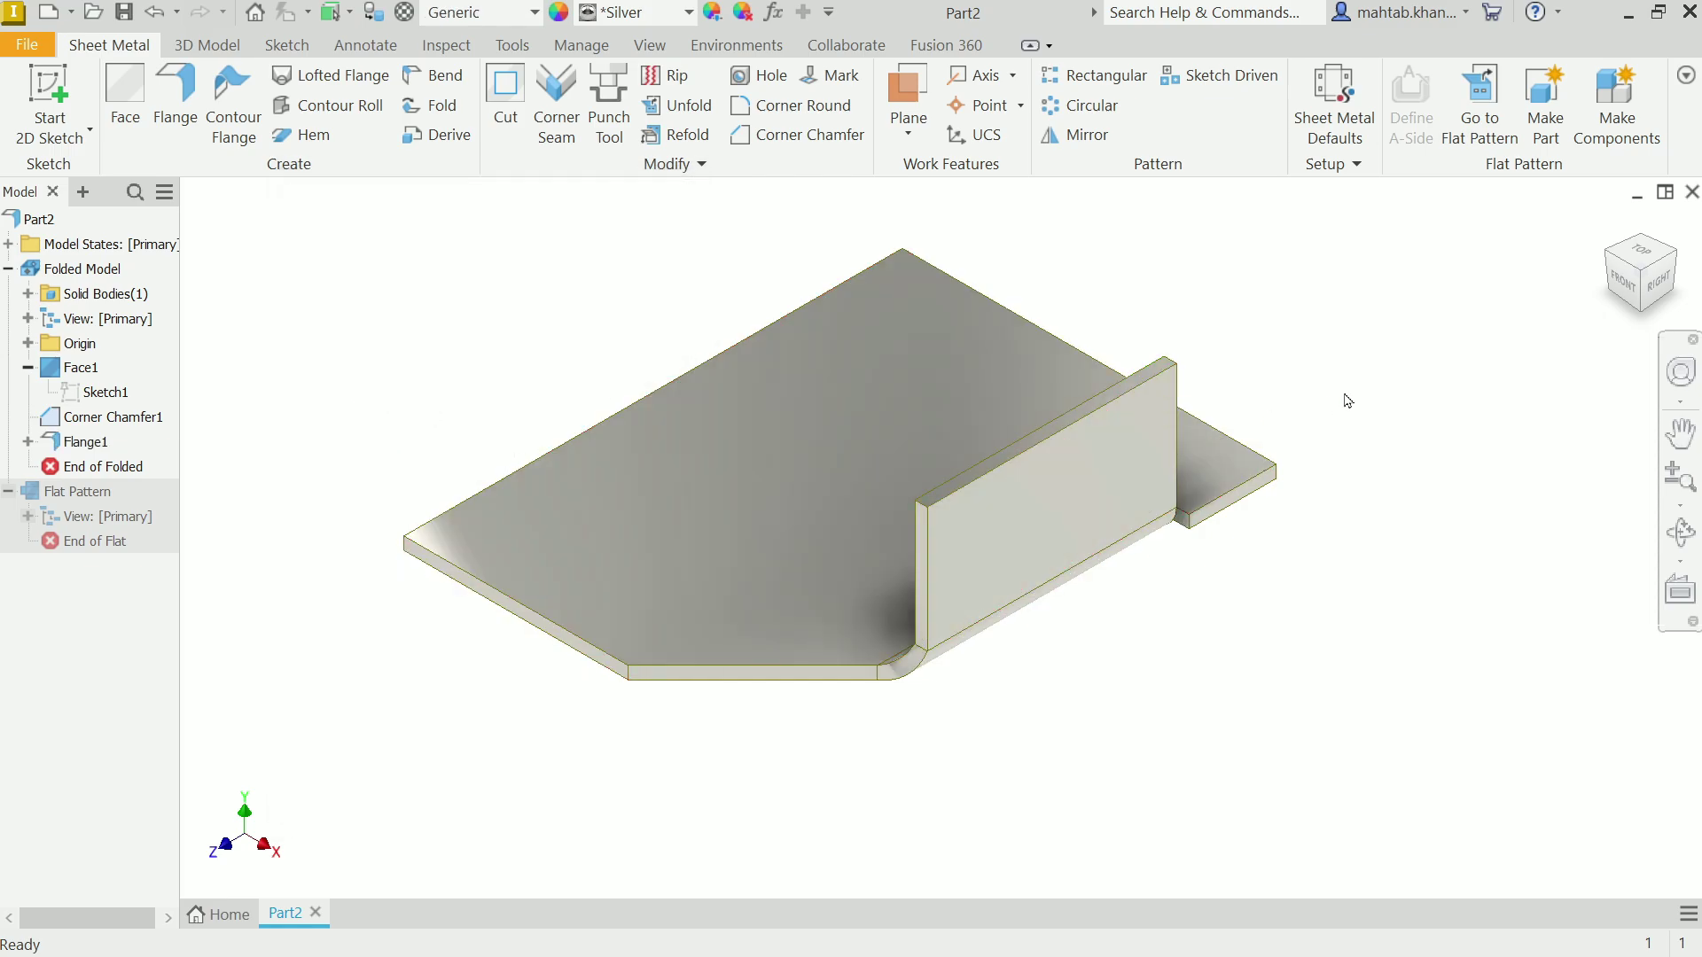
Step: Measure the arc edge at the chamfered corner of the flat pattern, reading 1.50 mm
{"action": "left_click", "coordinate": [1476, 124]}
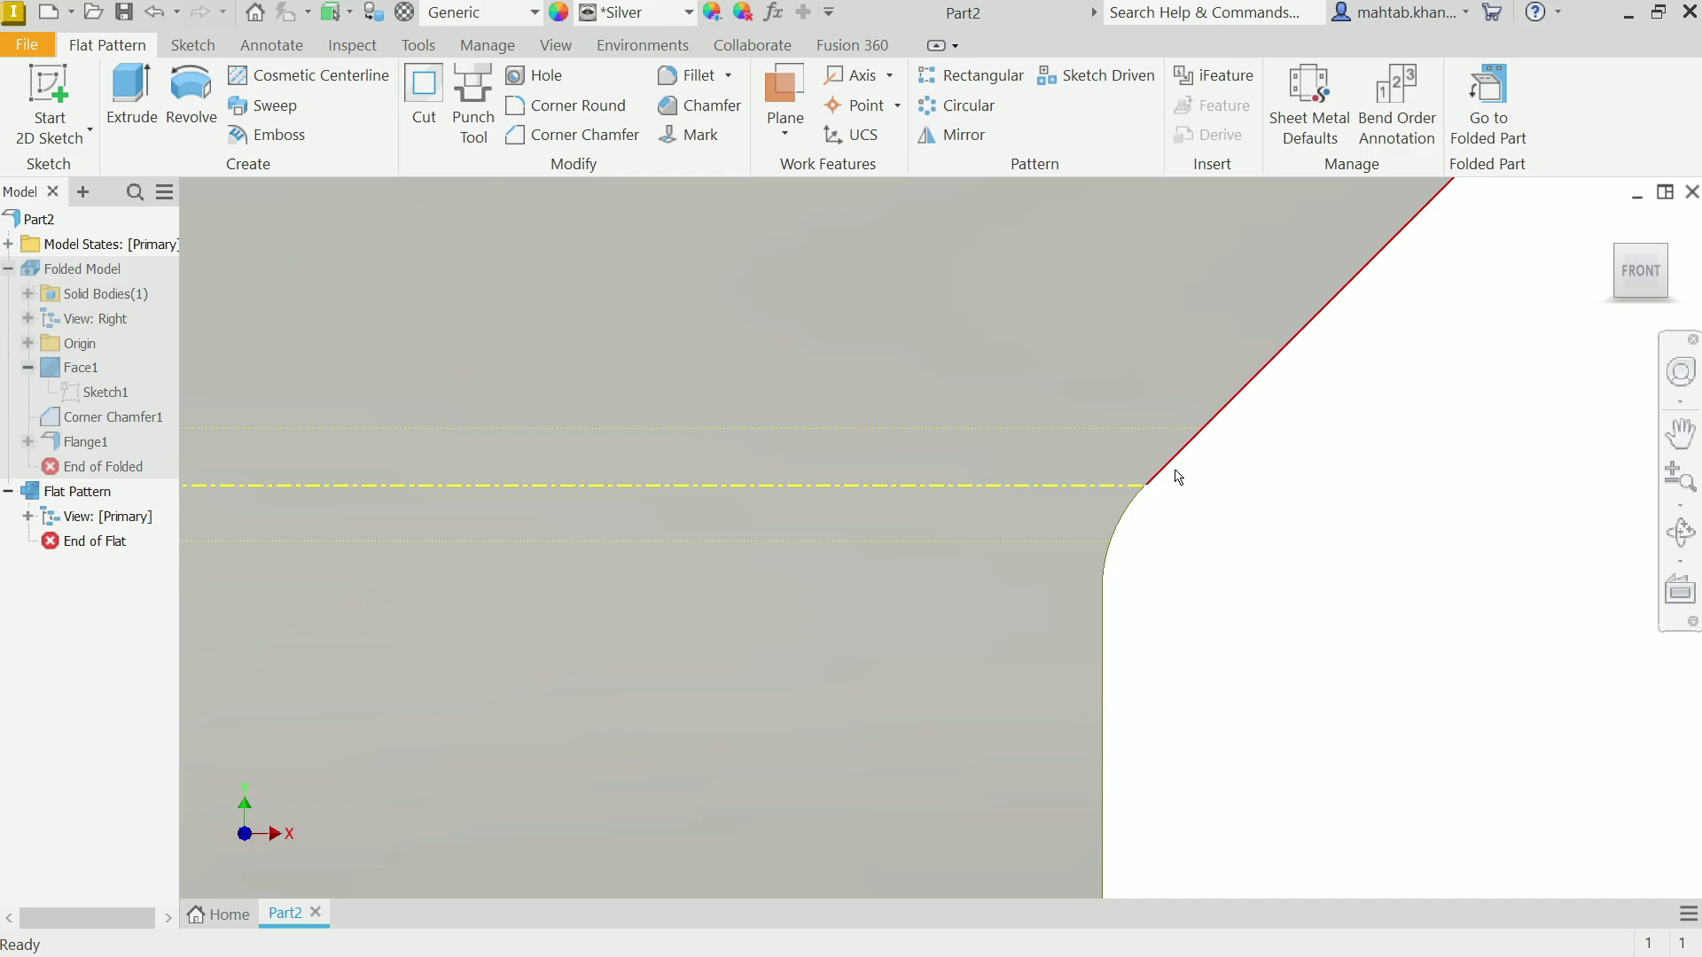
{"action": "left_click", "coordinate": [1118, 531]}
{"action": "right_click", "coordinate": [1209, 530]}
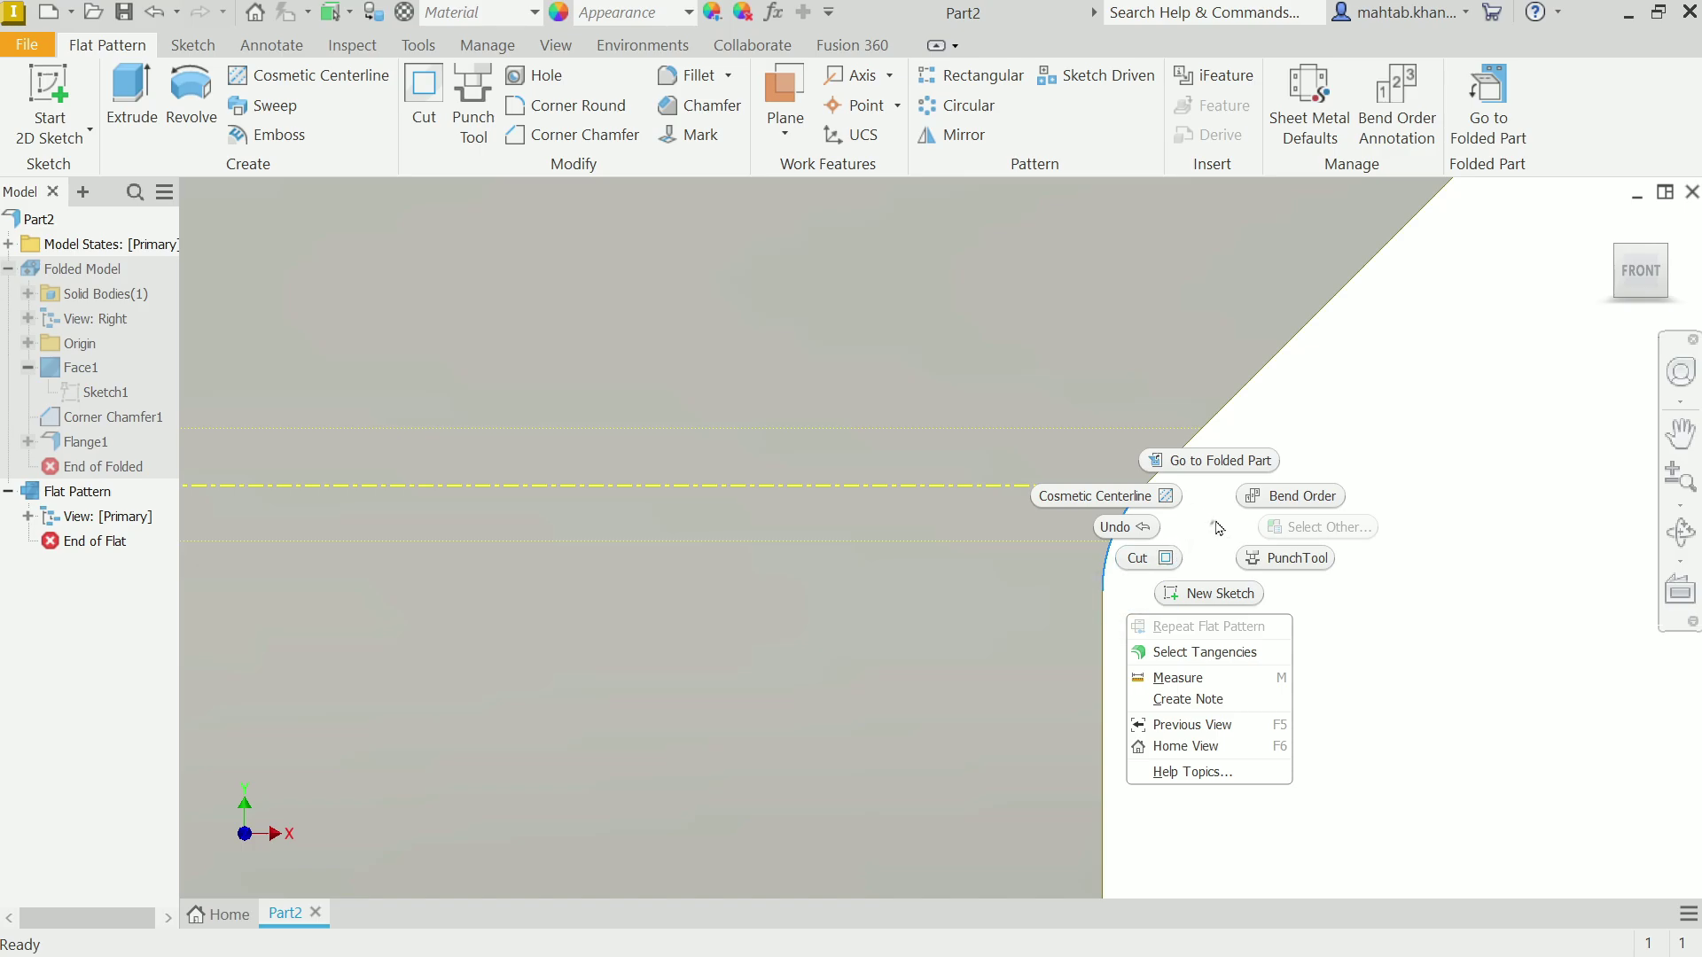
{"action": "left_click", "coordinate": [1177, 677]}
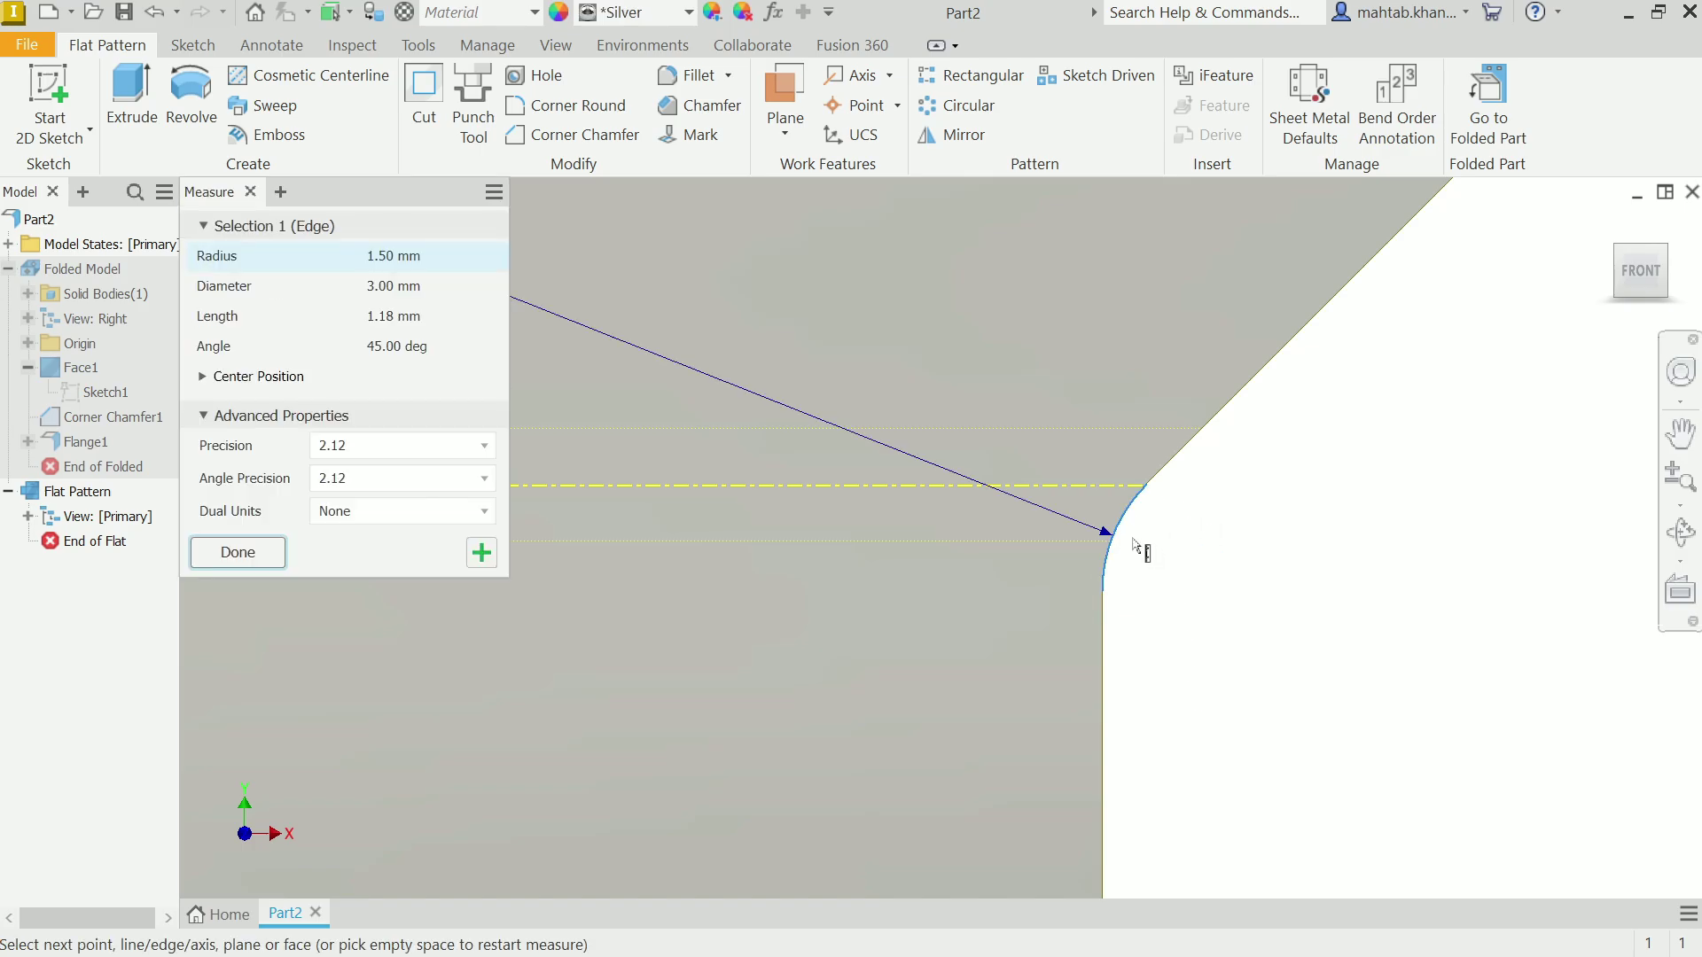
{"action": "scroll", "coordinate": [1137, 545], "scroll_direction": "up", "scroll_amount": 5}
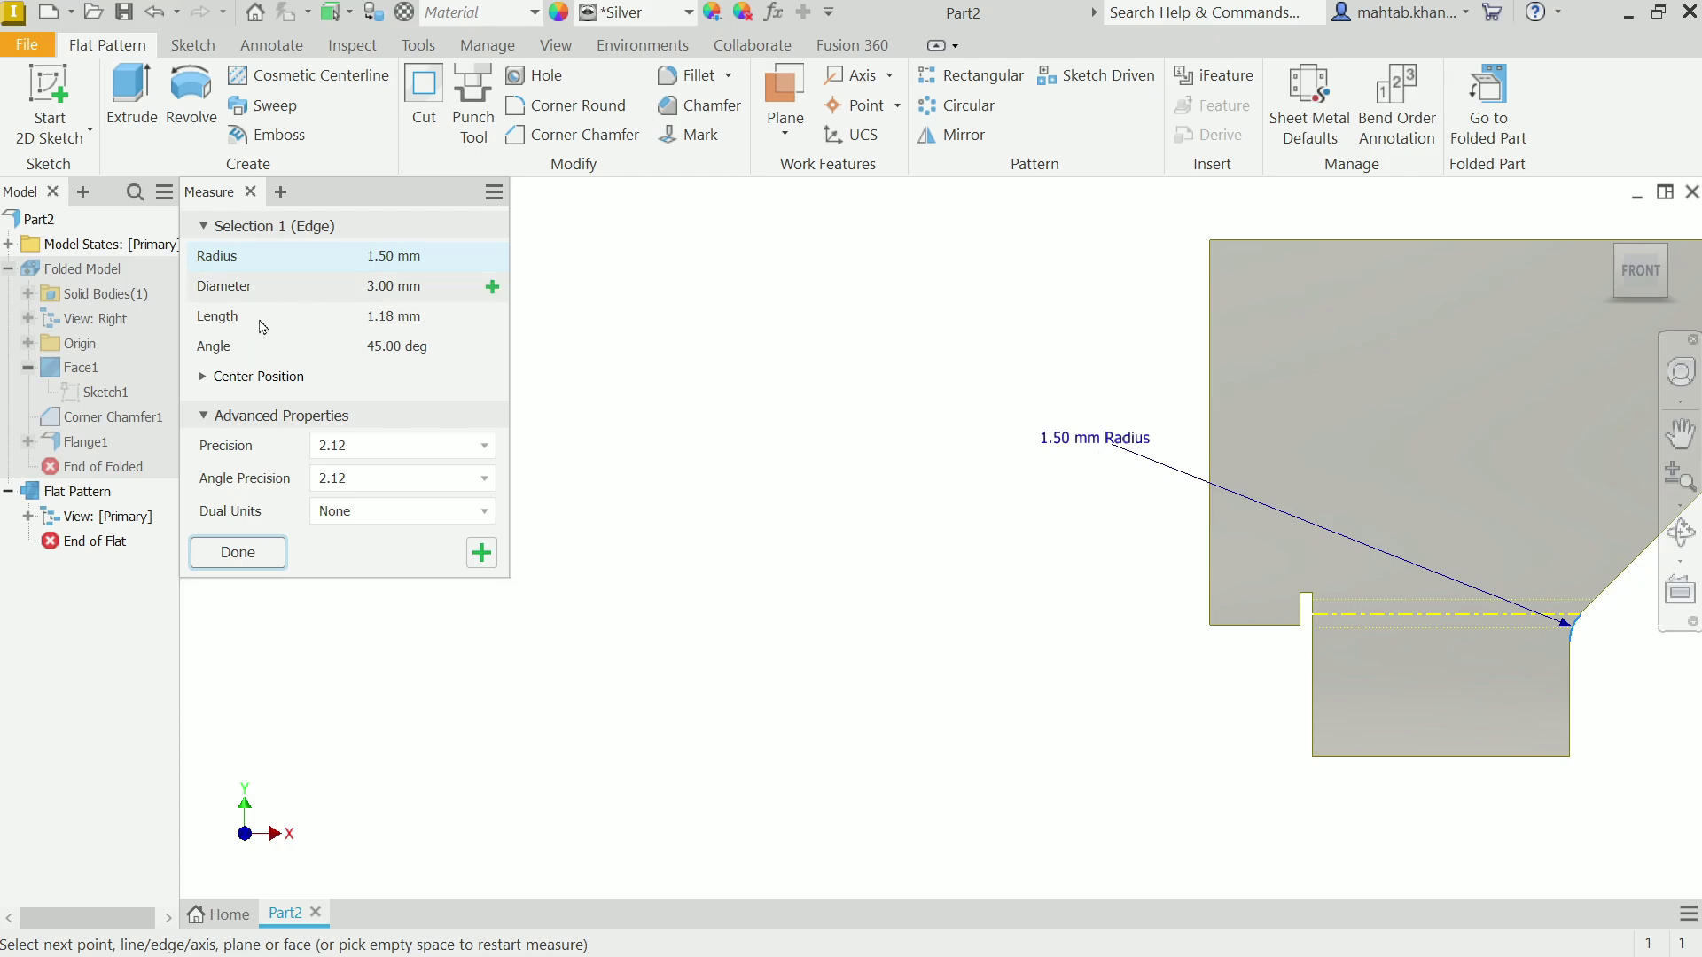
{"action": "left_click", "coordinate": [237, 553]}
Step: Return to the folded part and set Flange1's Bend Transition to Trim to Bend
{"action": "left_click", "coordinate": [1498, 124]}
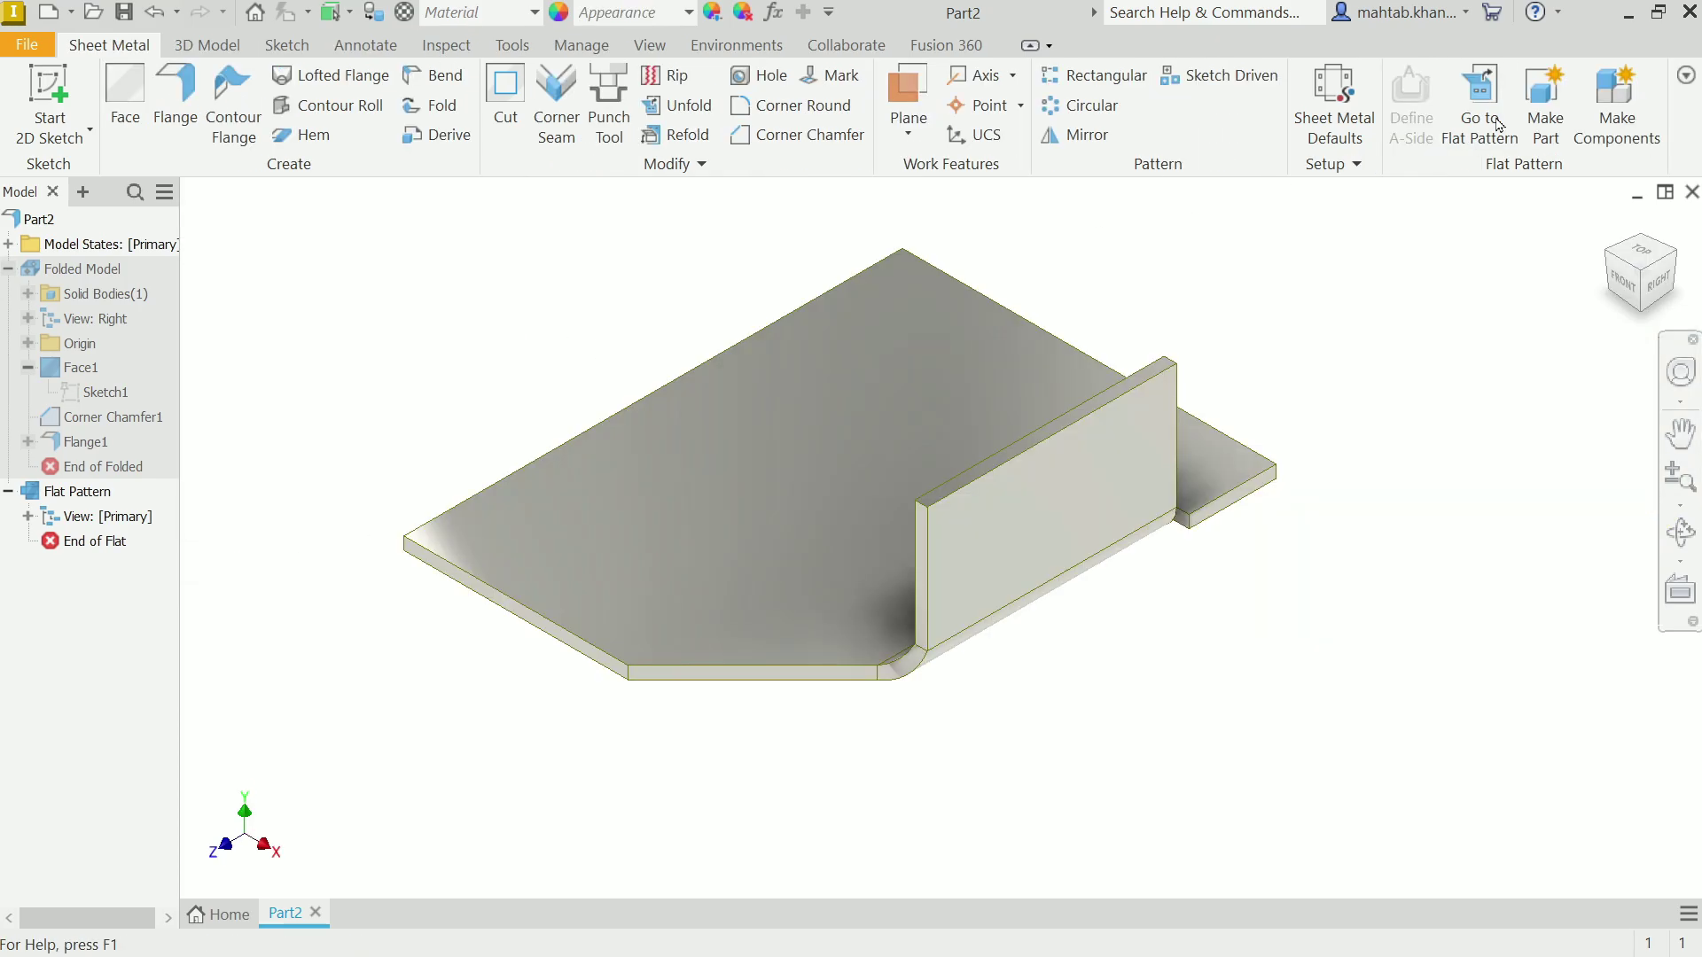
{"action": "left_click", "coordinate": [953, 572]}
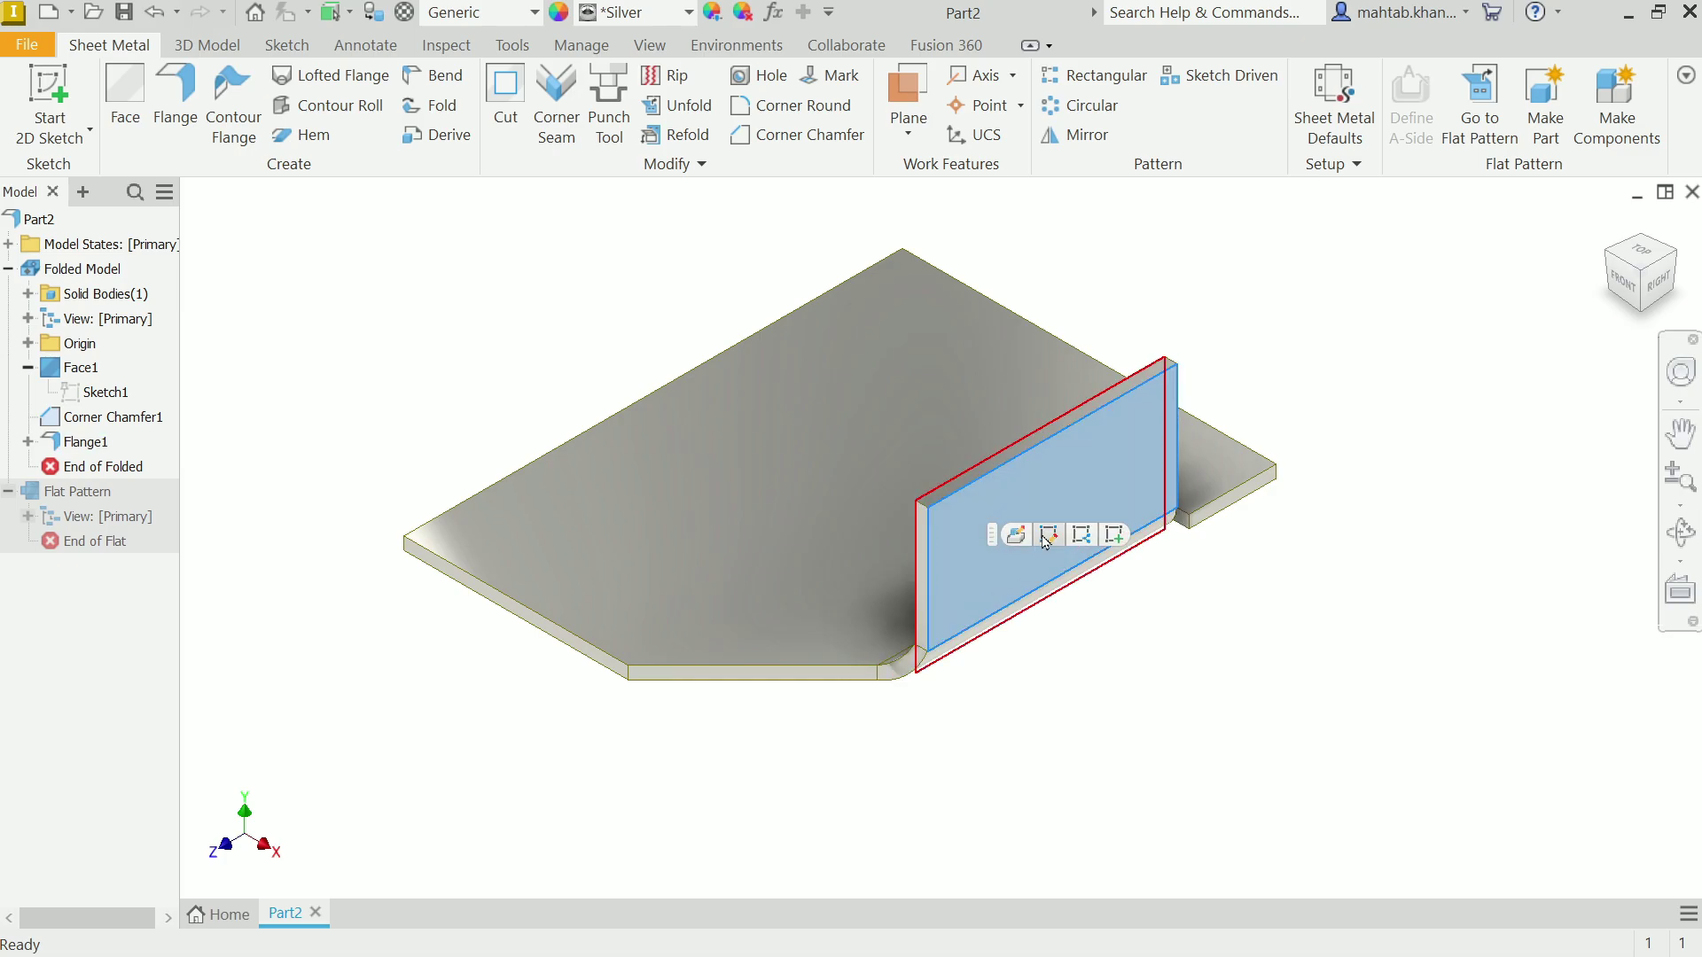
{"action": "left_click", "coordinate": [1019, 537]}
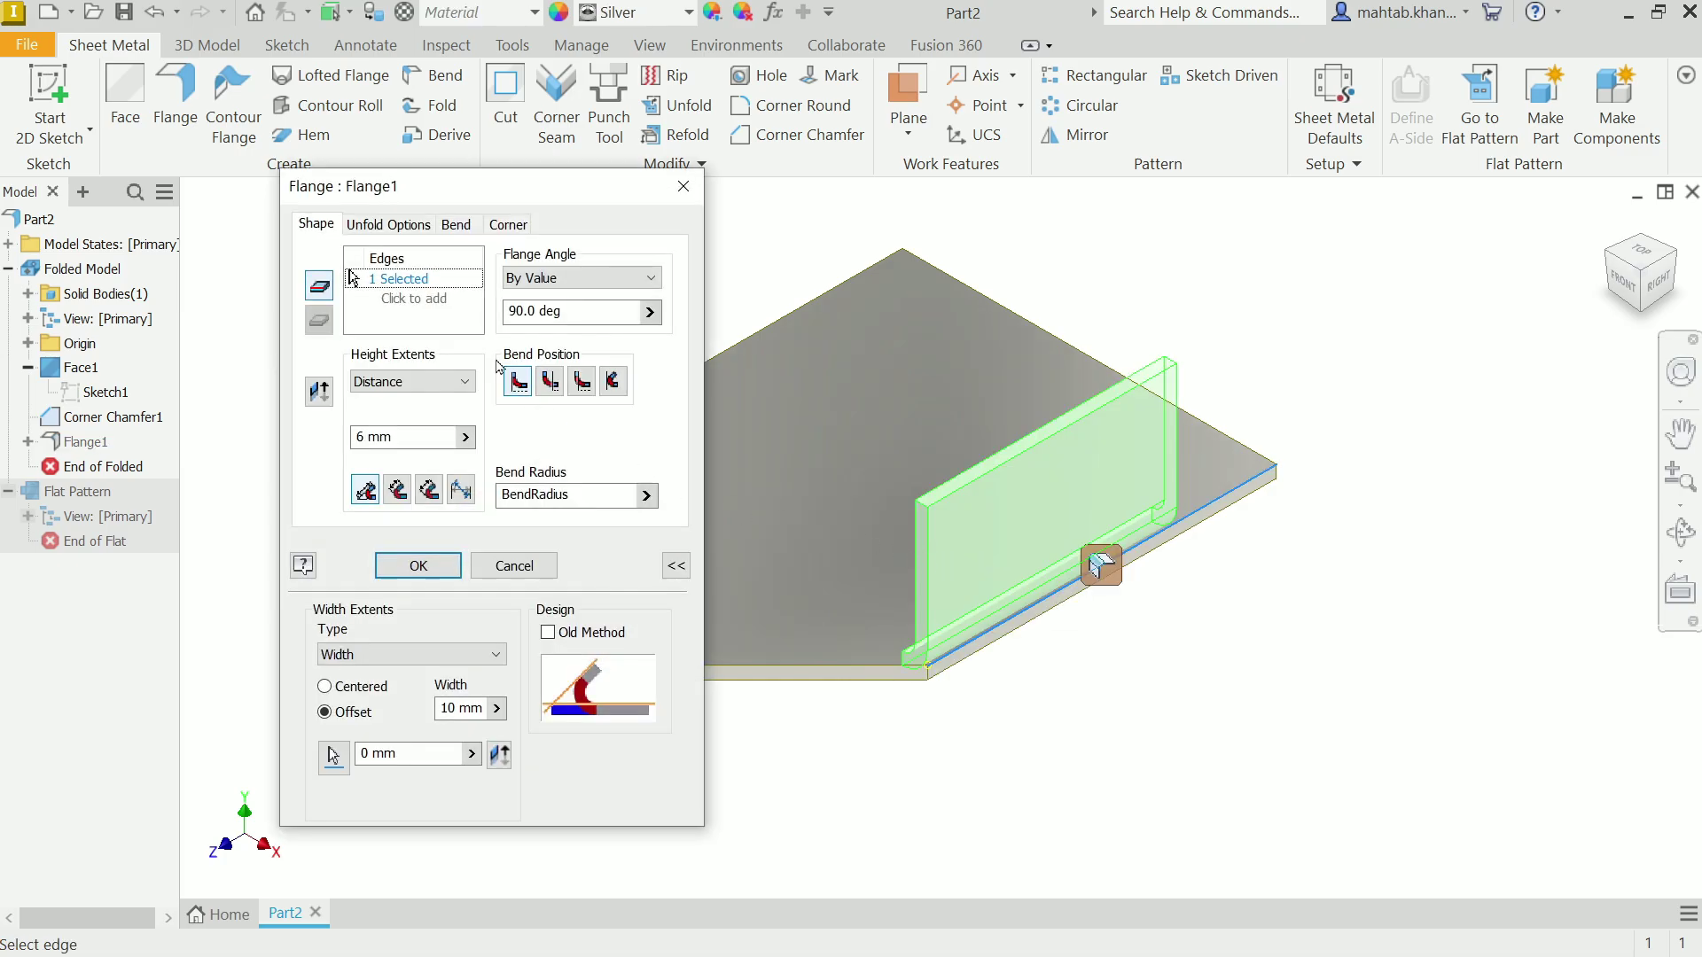
{"action": "left_click", "coordinate": [454, 228]}
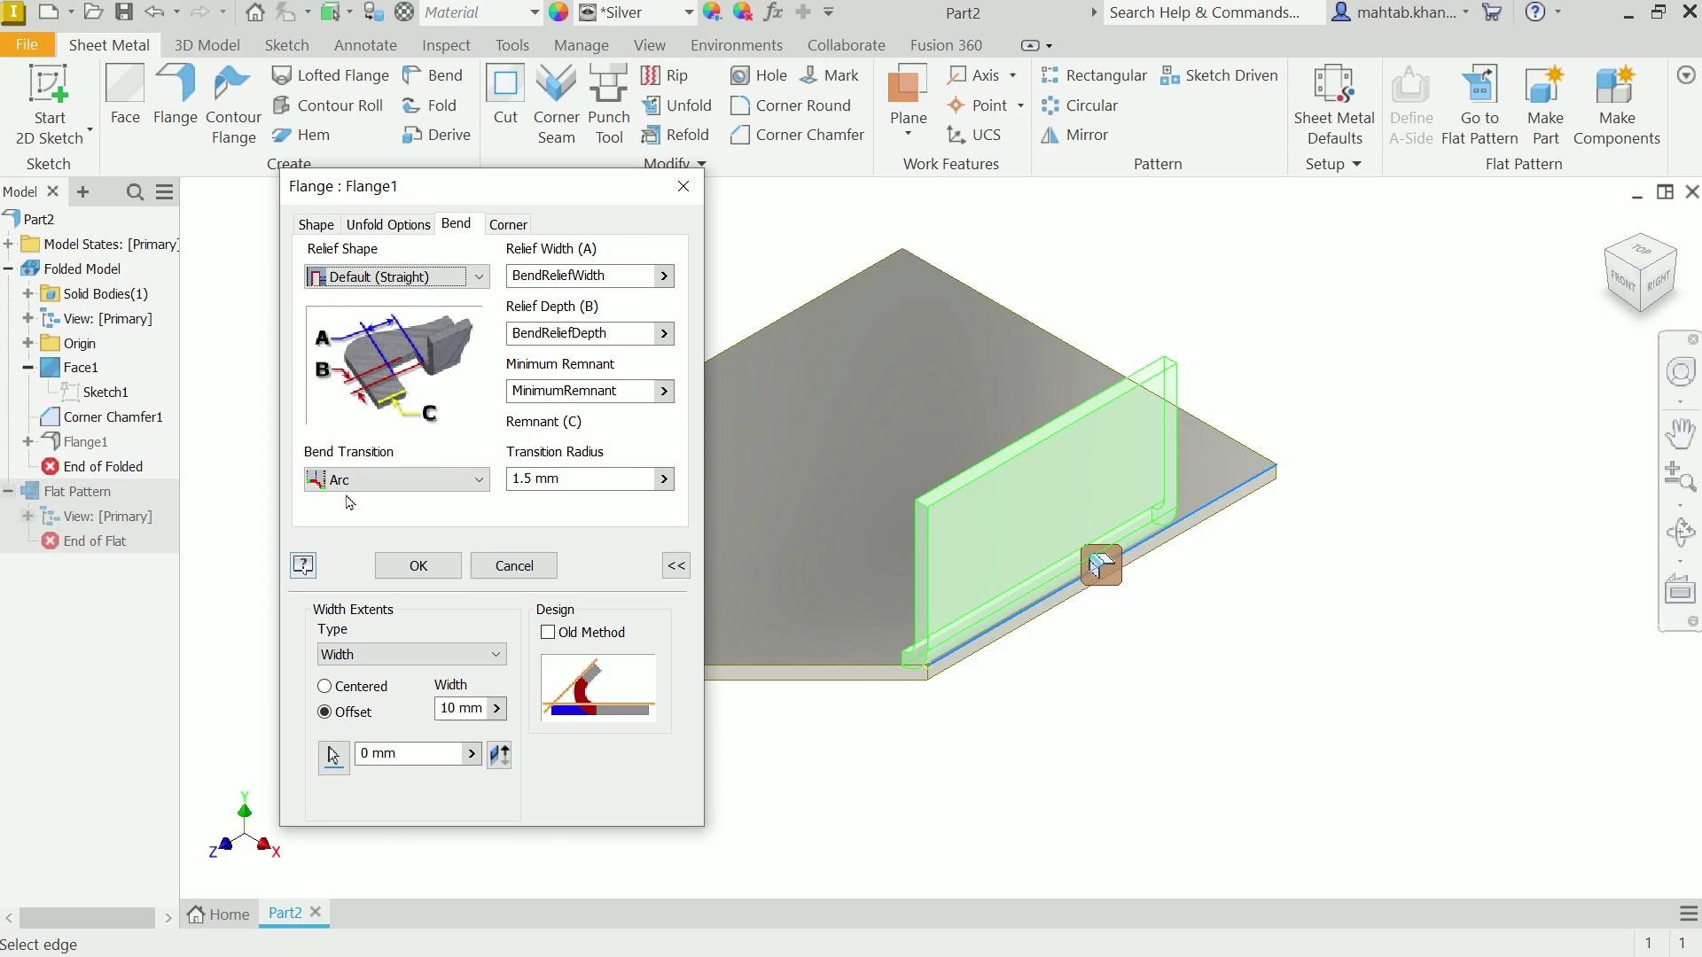
{"action": "left_click", "coordinate": [397, 480]}
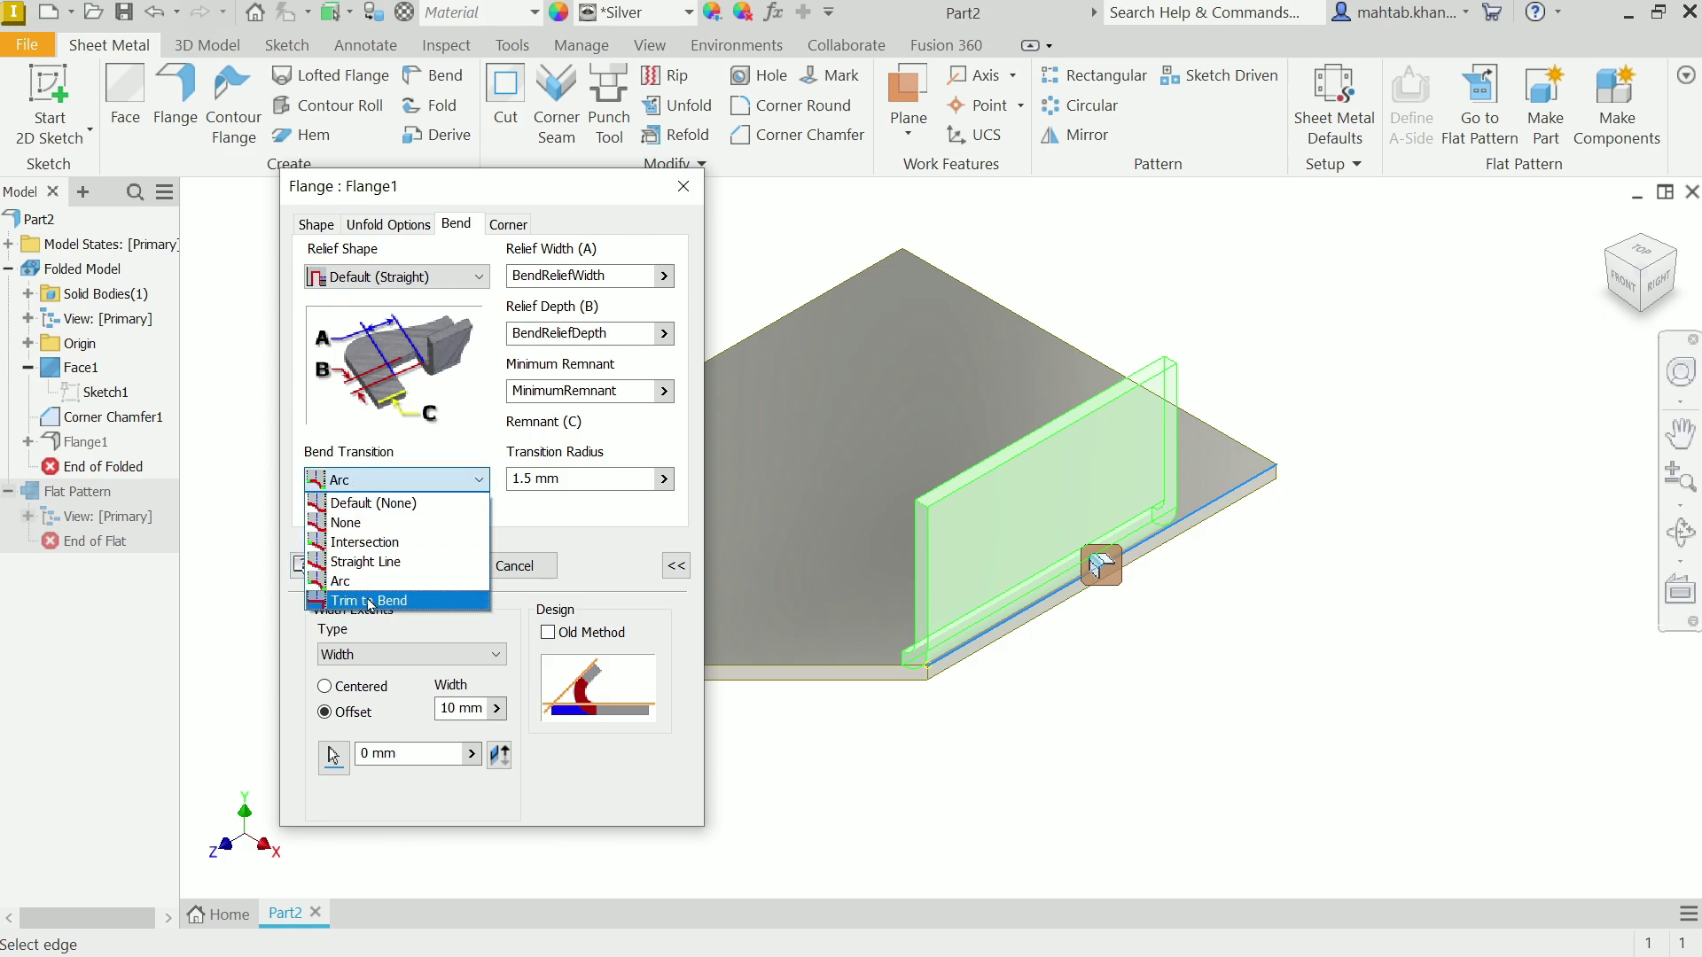
{"action": "left_click", "coordinate": [370, 601]}
{"action": "left_click", "coordinate": [425, 565]}
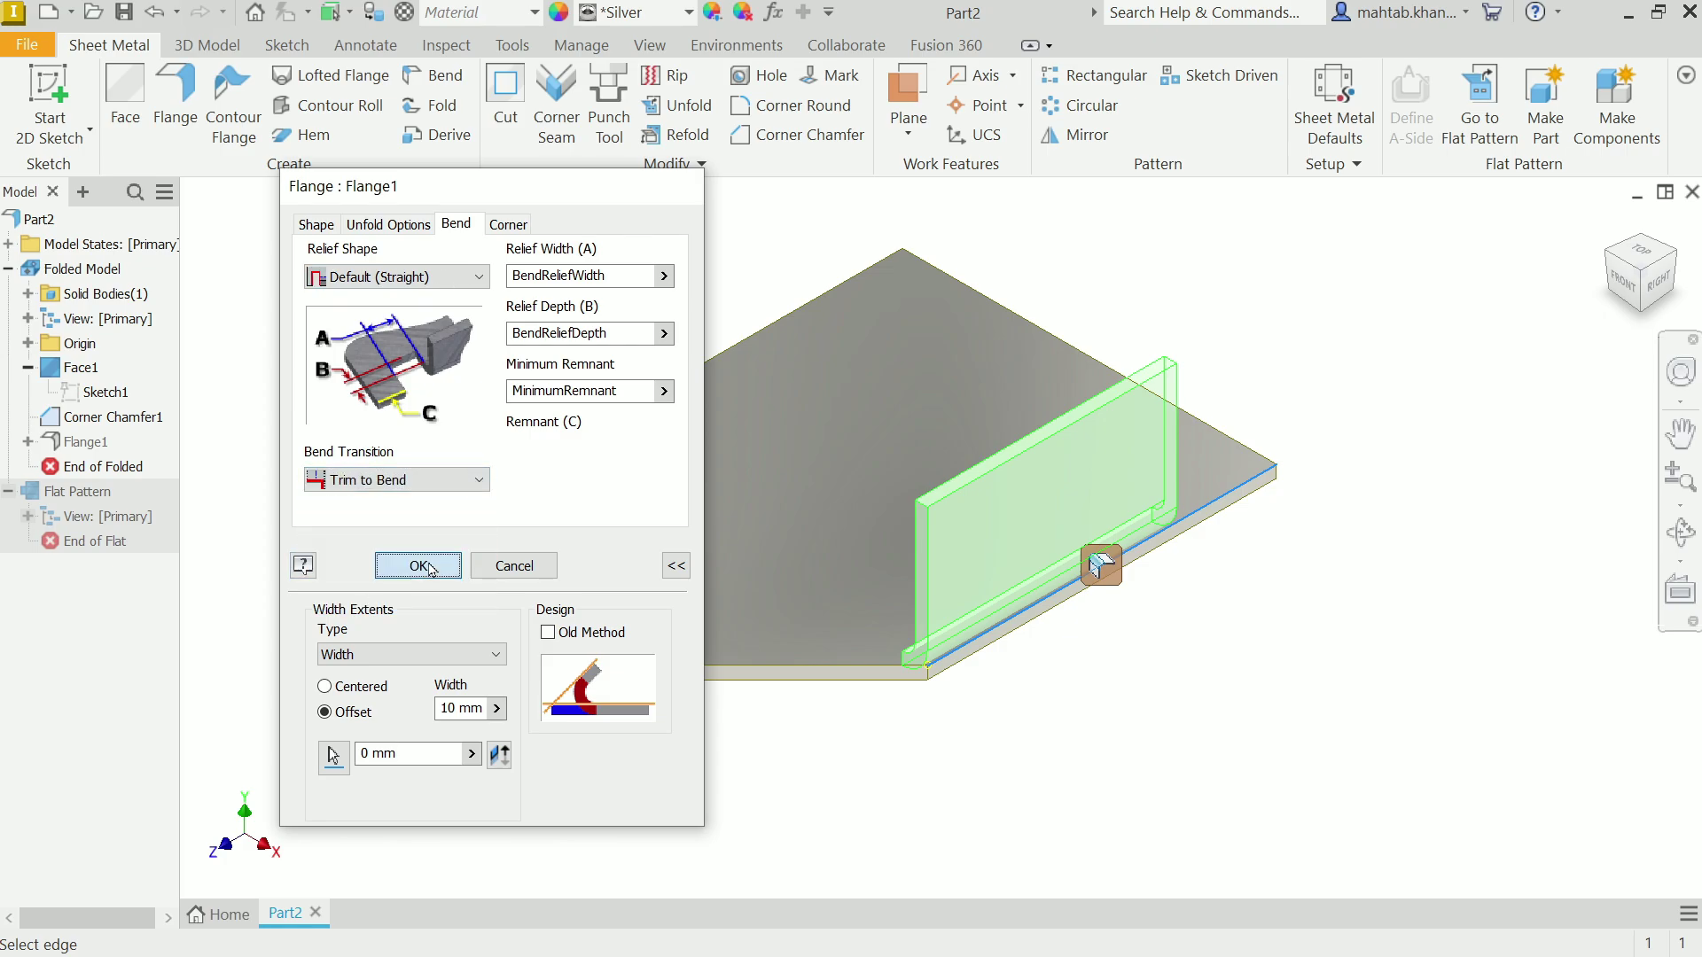
Step: View the flat pattern's Trim to Bend corner up close, then return to the folded part
{"action": "left_click", "coordinate": [1479, 98]}
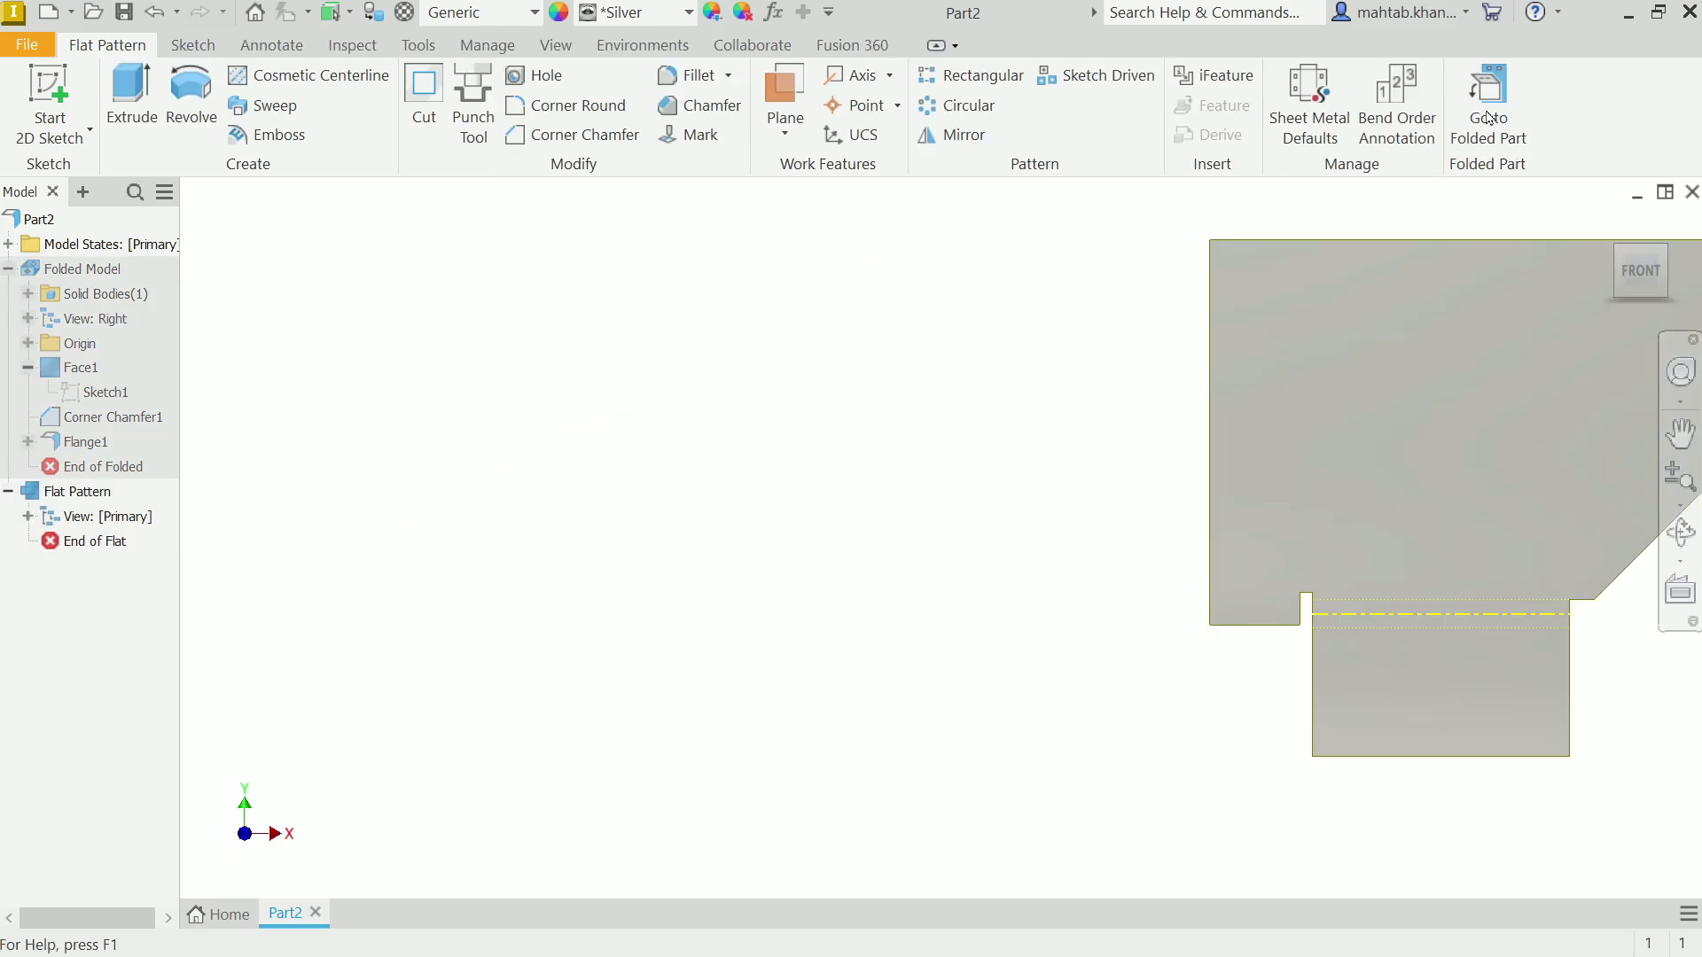
{"action": "middle_click_drag", "start_coordinate": [1471, 508], "coordinate": [707, 460]}
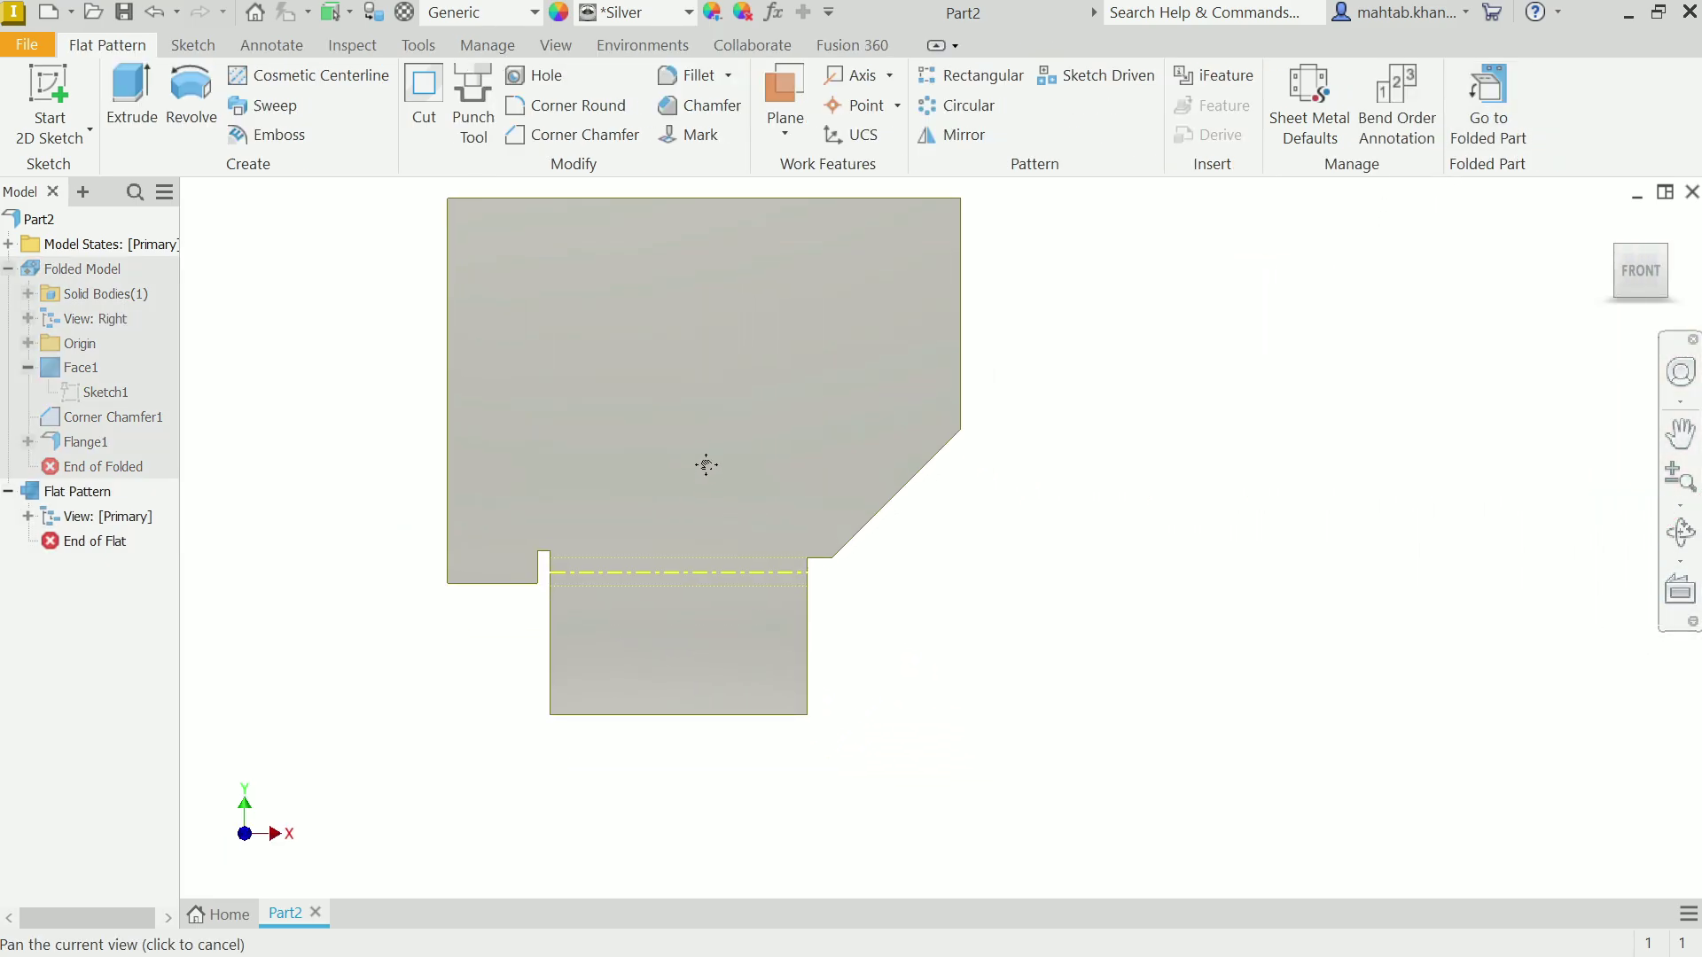
{"action": "scroll", "coordinate": [816, 642], "scroll_direction": "down", "scroll_amount": 5}
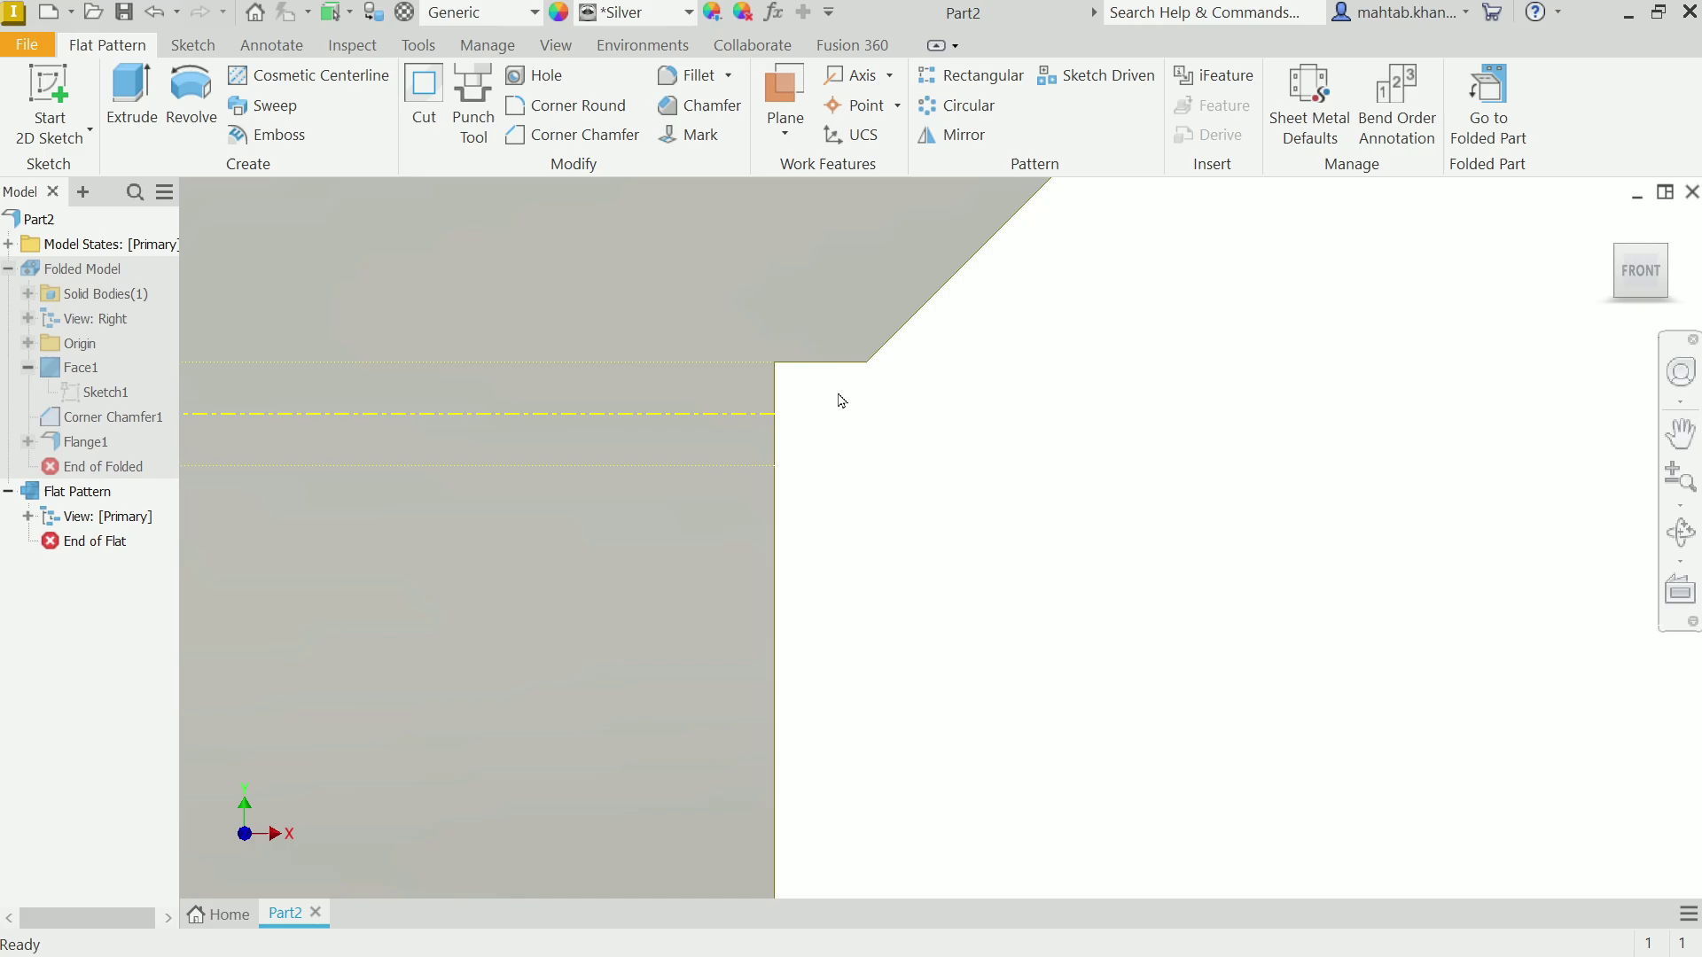
{"action": "middle_click_drag", "start_coordinate": [839, 395], "coordinate": [919, 461]}
{"action": "scroll", "coordinate": [882, 434], "scroll_direction": "down", "scroll_amount": 3}
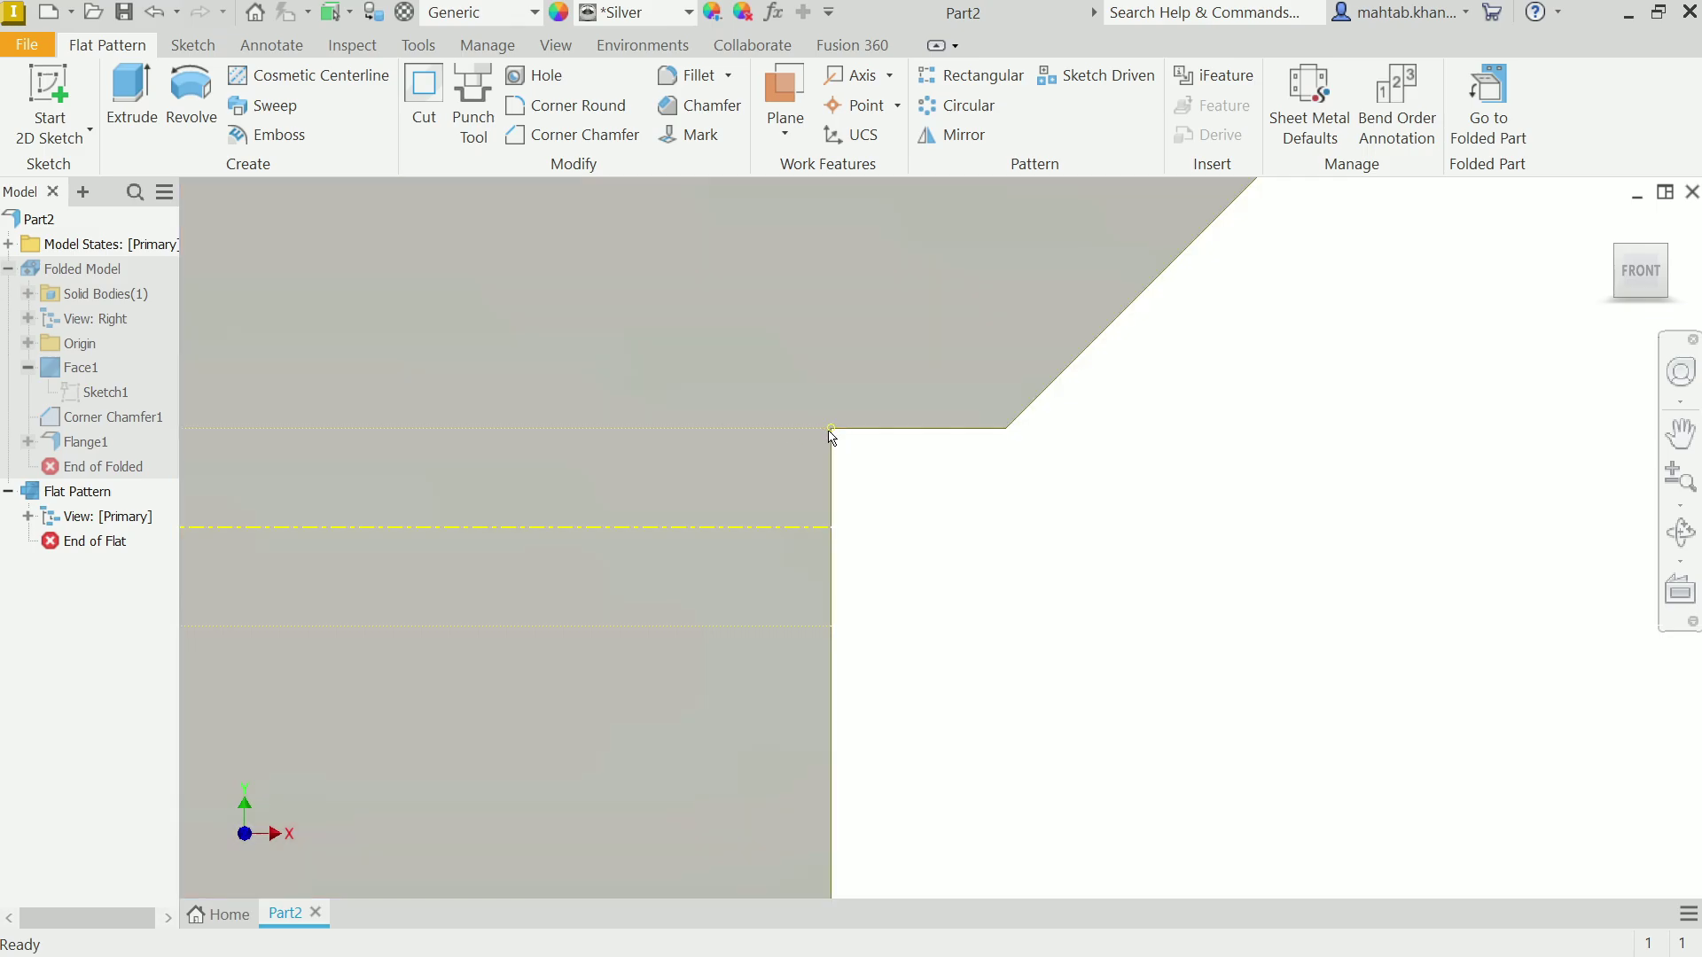
{"action": "scroll", "coordinate": [849, 455], "scroll_direction": "up", "scroll_amount": 2}
{"action": "scroll", "coordinate": [849, 455], "scroll_direction": "up", "scroll_amount": 5}
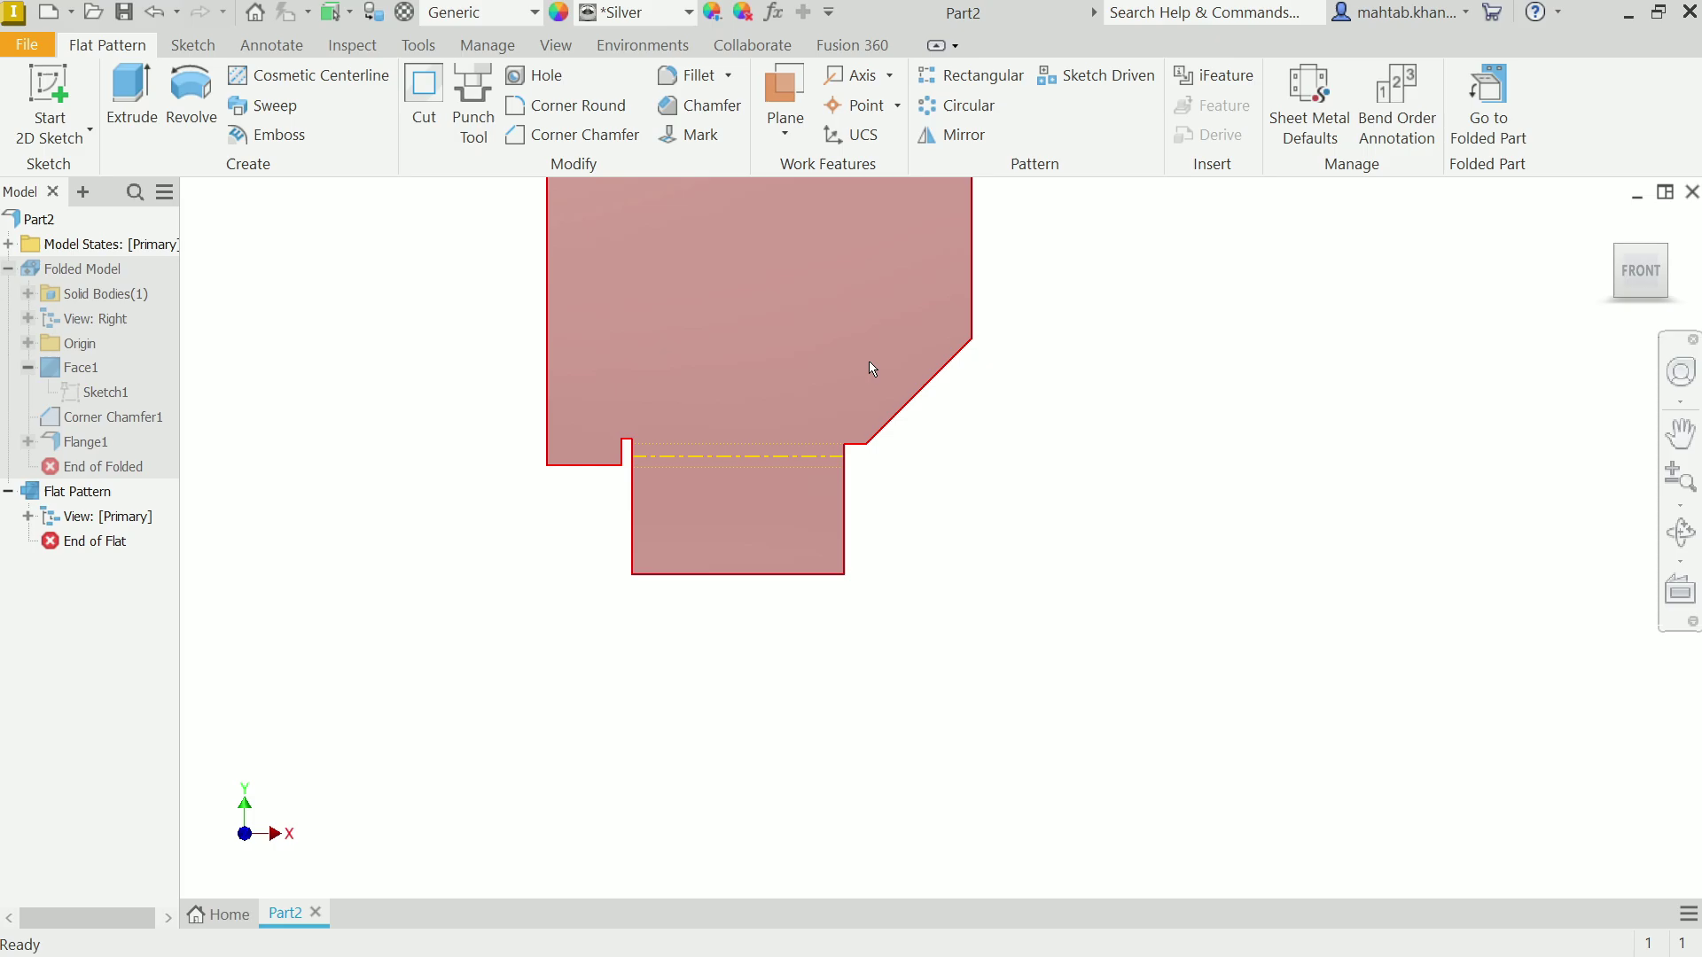
{"action": "left_click", "coordinate": [1482, 115]}
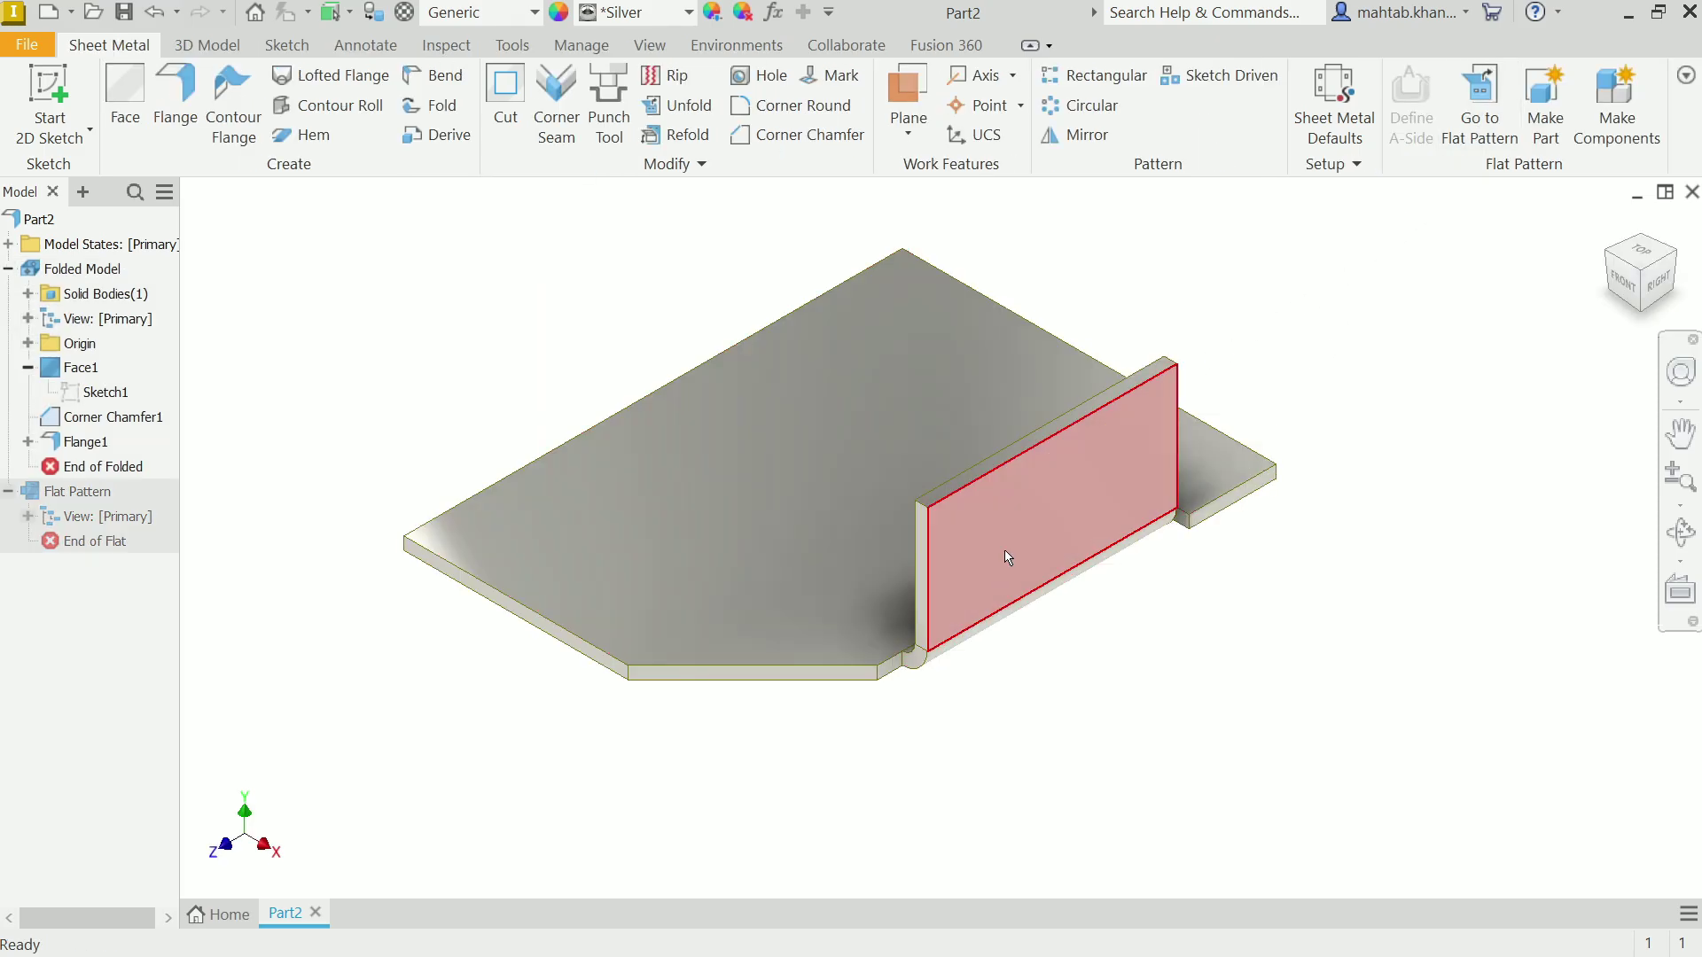